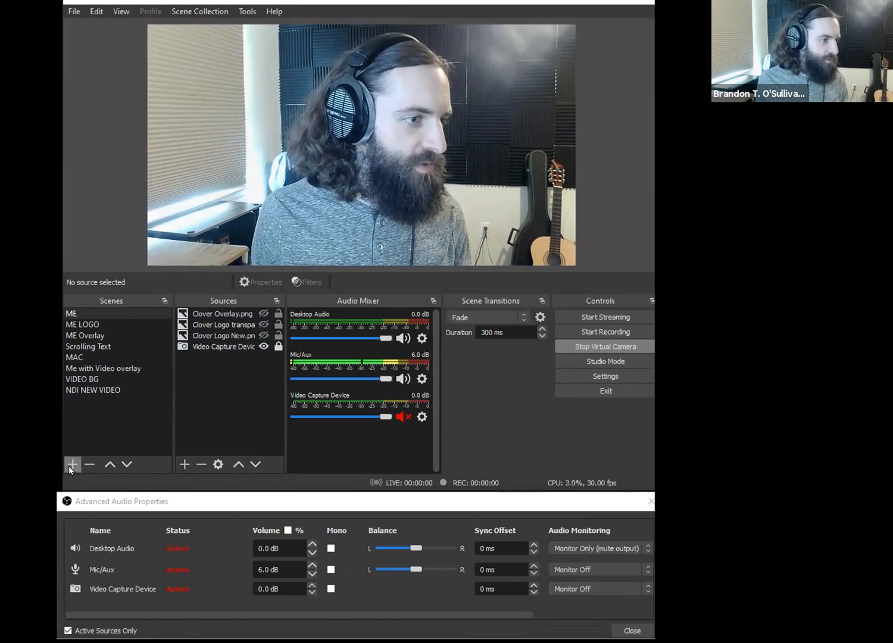
- Compare the ME, ME LOGO, ME Overlay and Scrolling Text scenes by switching between them, and view the ME scene's Duplicate option
left_click(114, 312)
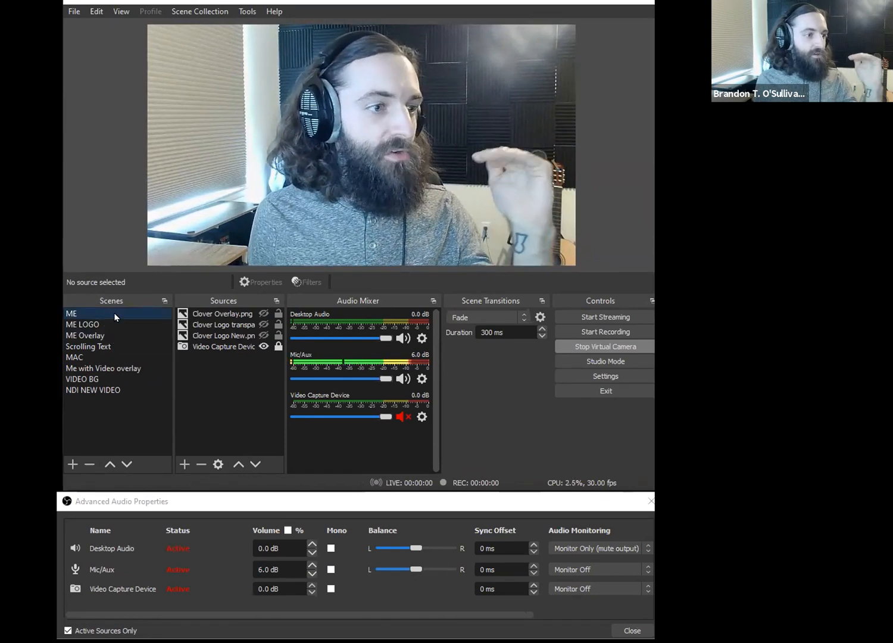
left_click(94, 324)
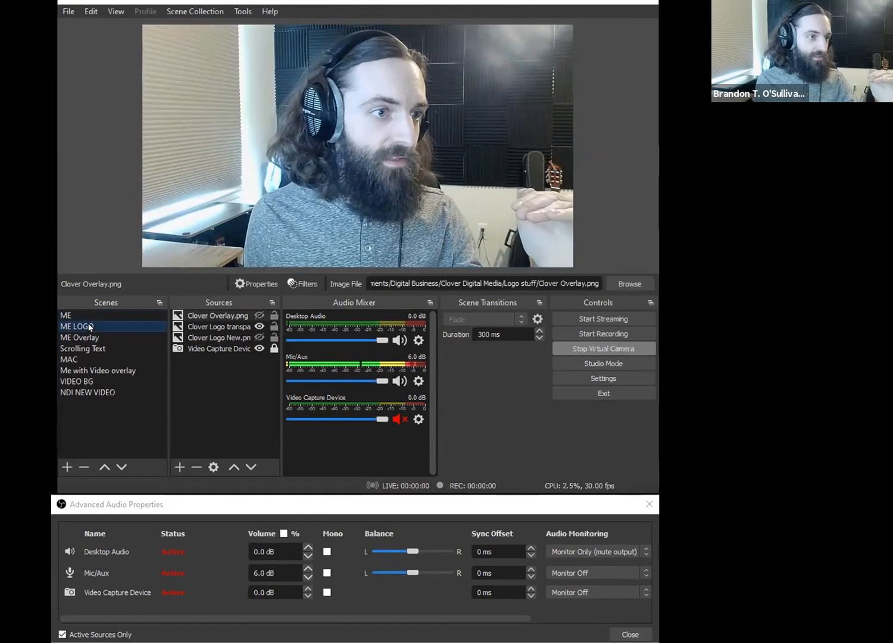
left_click(86, 340)
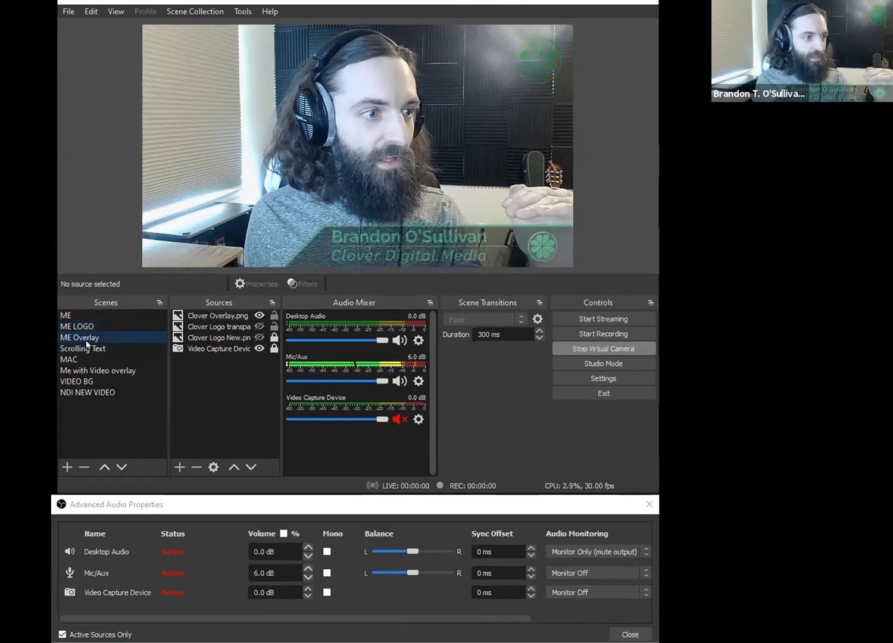
left_click(78, 349)
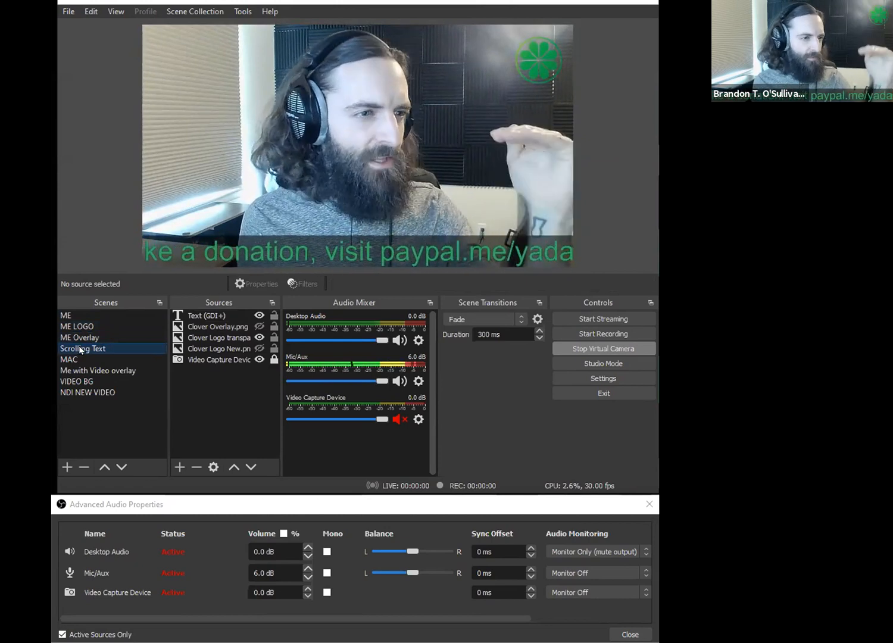
left_click(95, 325)
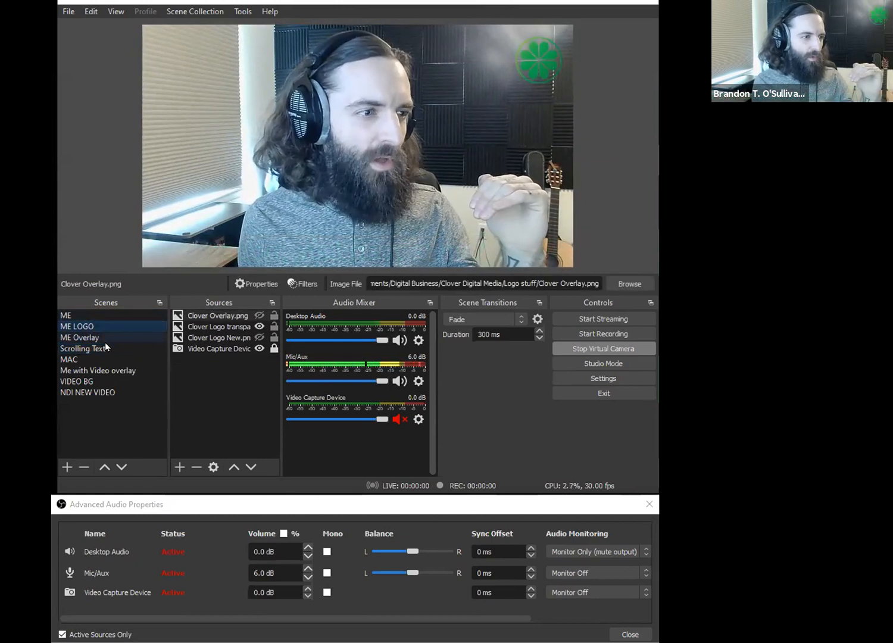
left_click(95, 338)
left_click(90, 349)
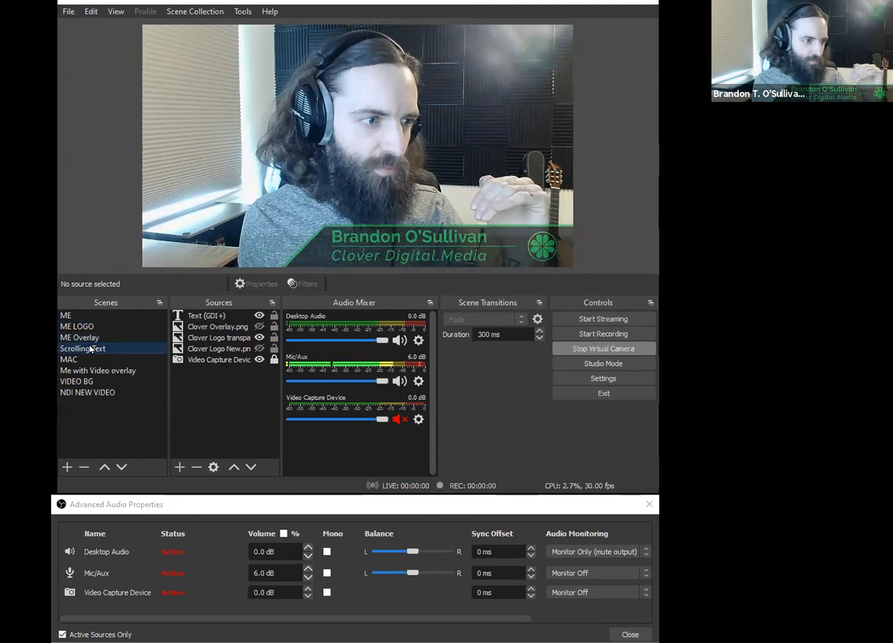
left_click(101, 316)
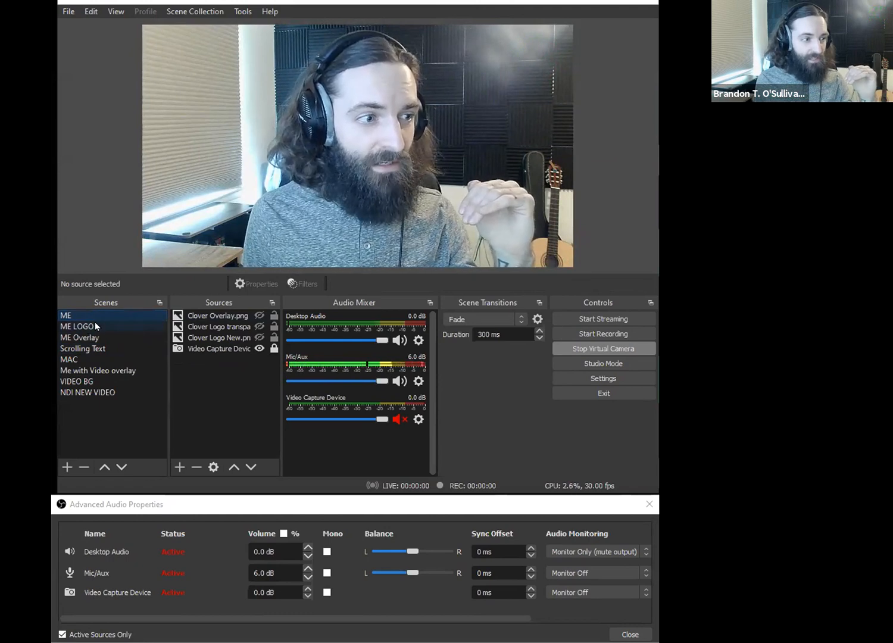
right_click(103, 311)
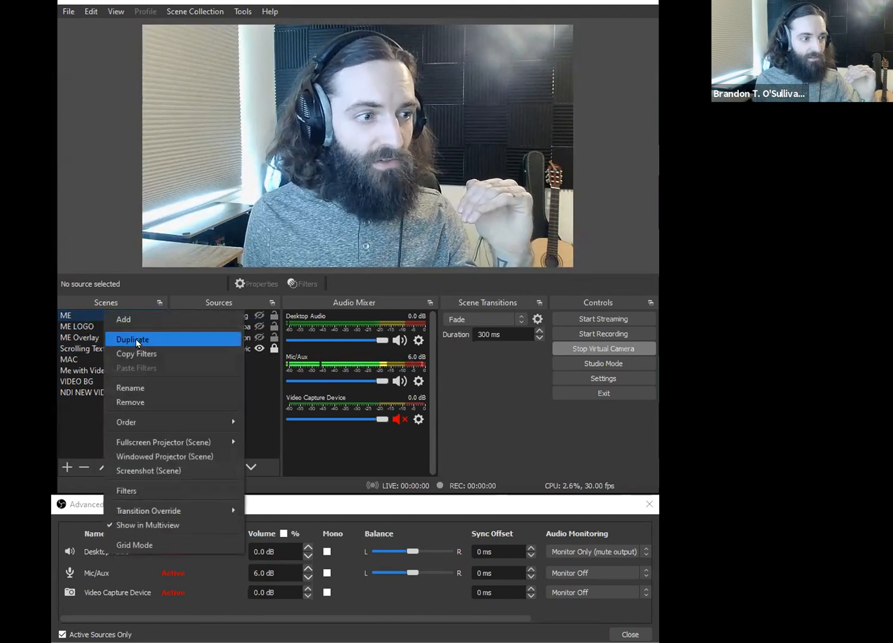
left_click(72, 416)
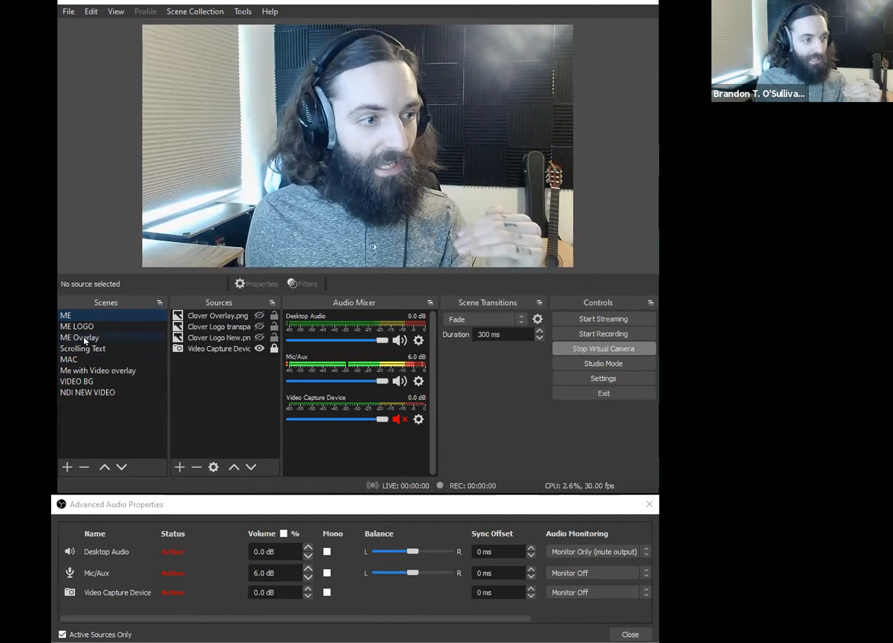
left_click(80, 337)
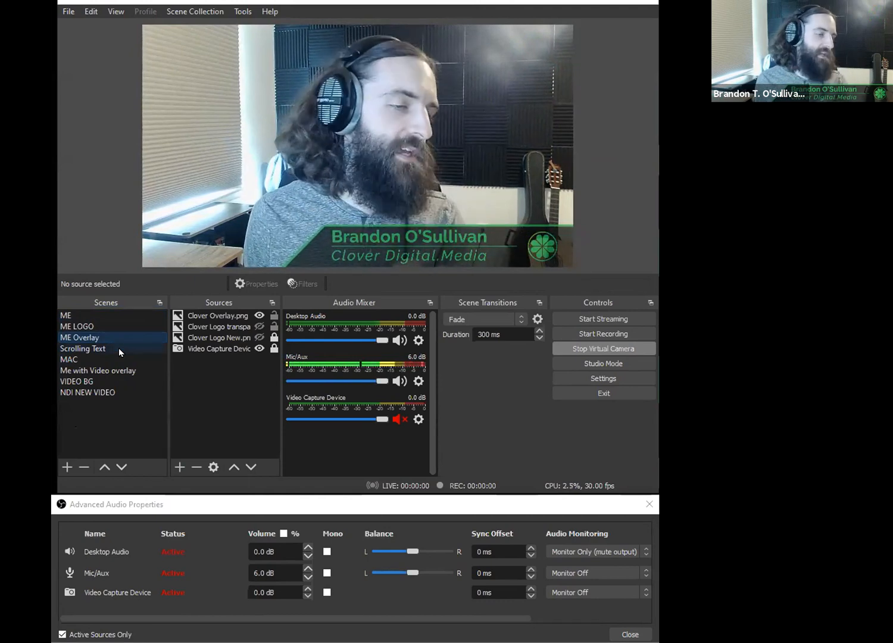
- Remove the existing Text (GDI+) source from the Scrolling Text scene
left_click(88, 348)
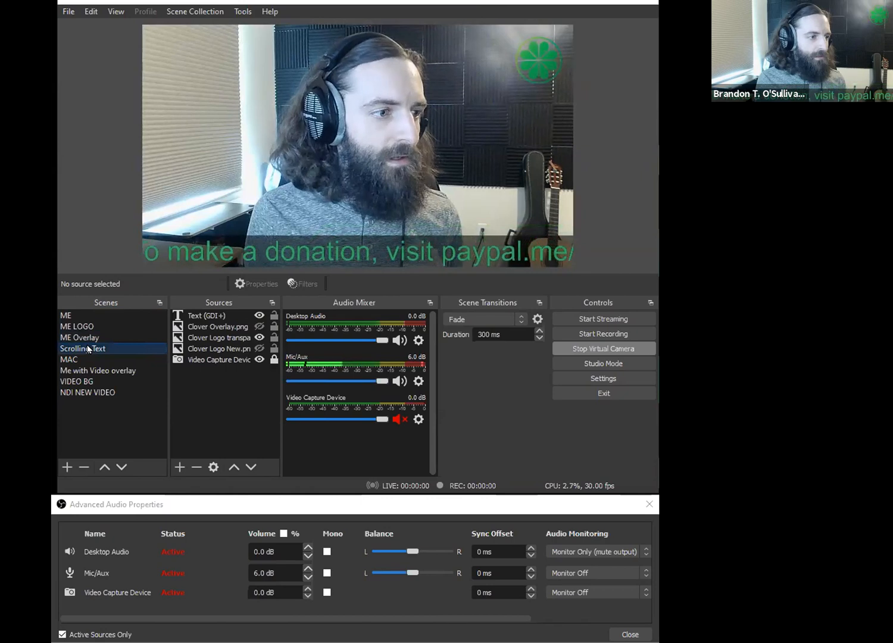
left_click(202, 315)
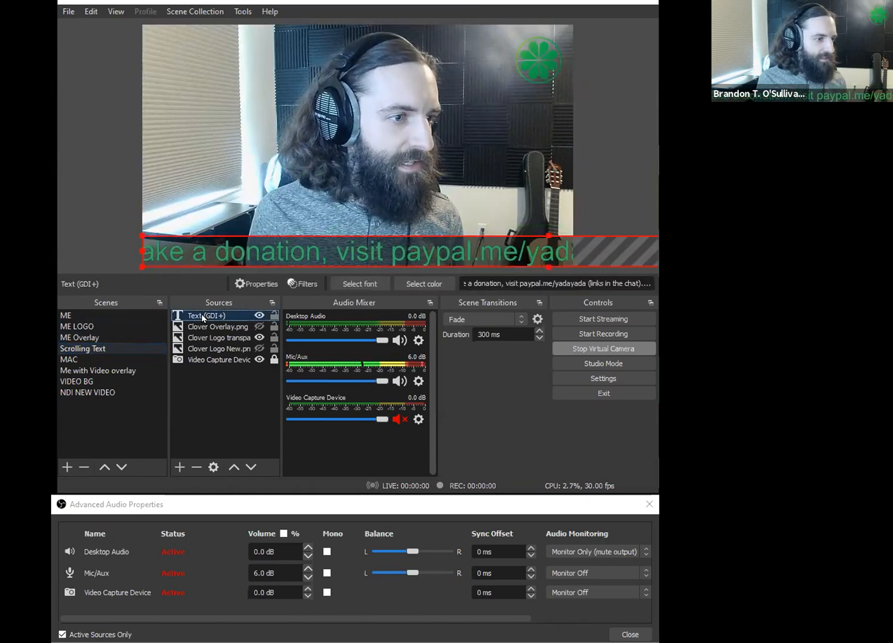
left_click(196, 467)
left_click(398, 264)
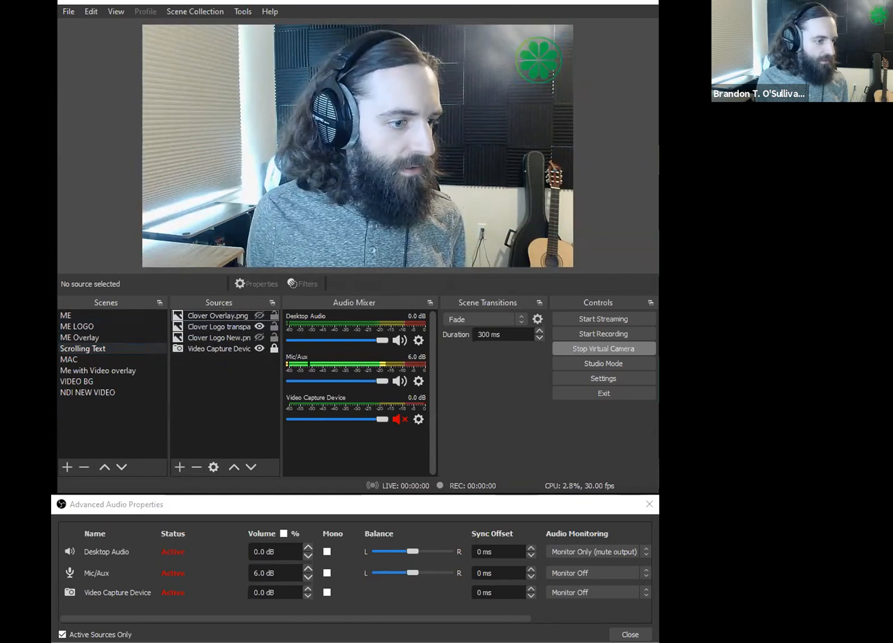
key("Escape")
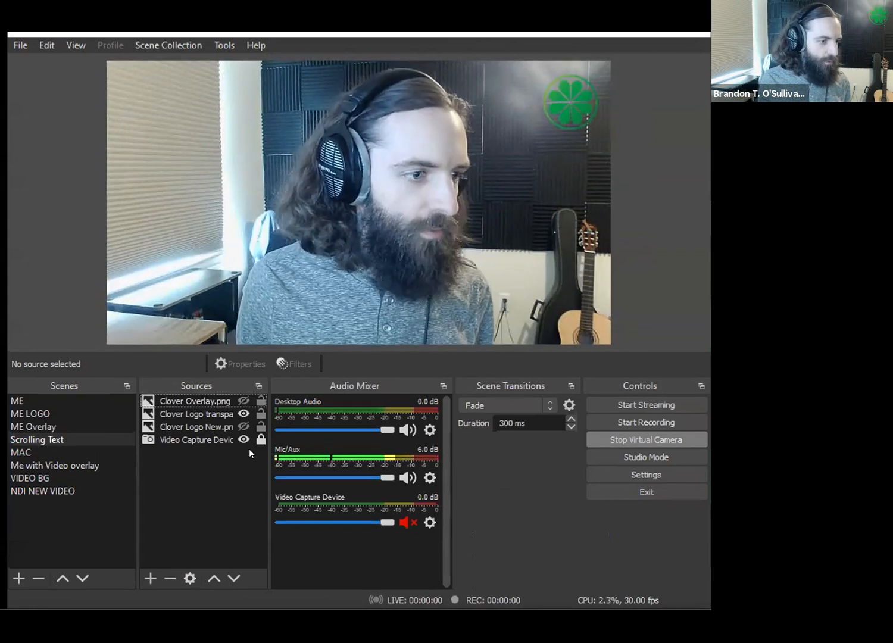
- Add a new Text (GDI+) source named "Tip Jar" to the Scrolling Text scene
left_click(143, 580)
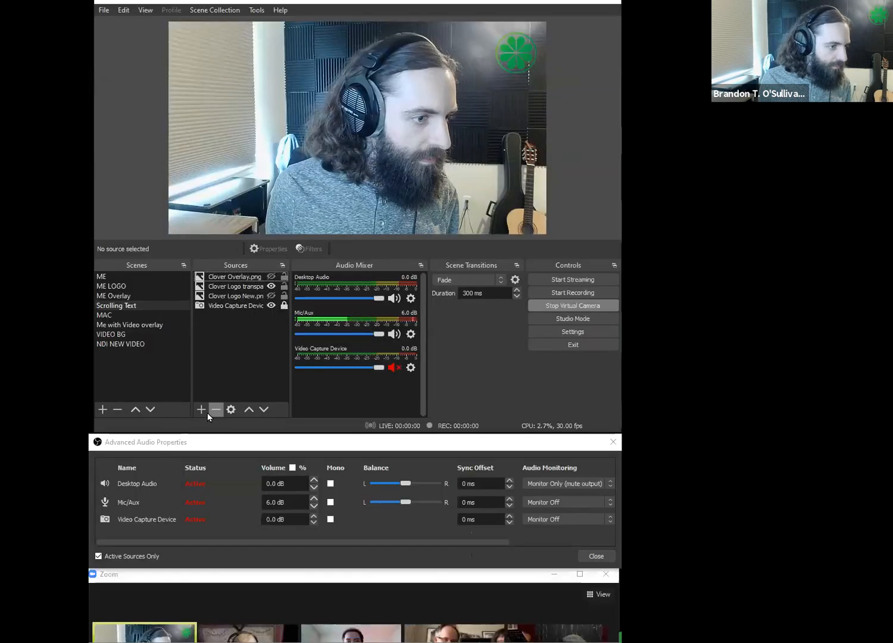
left_click(148, 577)
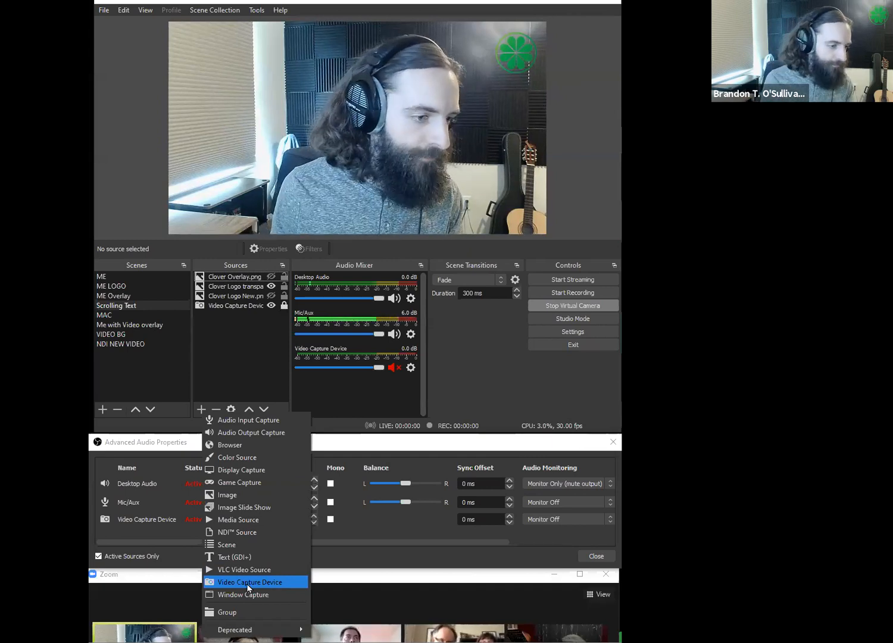
left_click(222, 559)
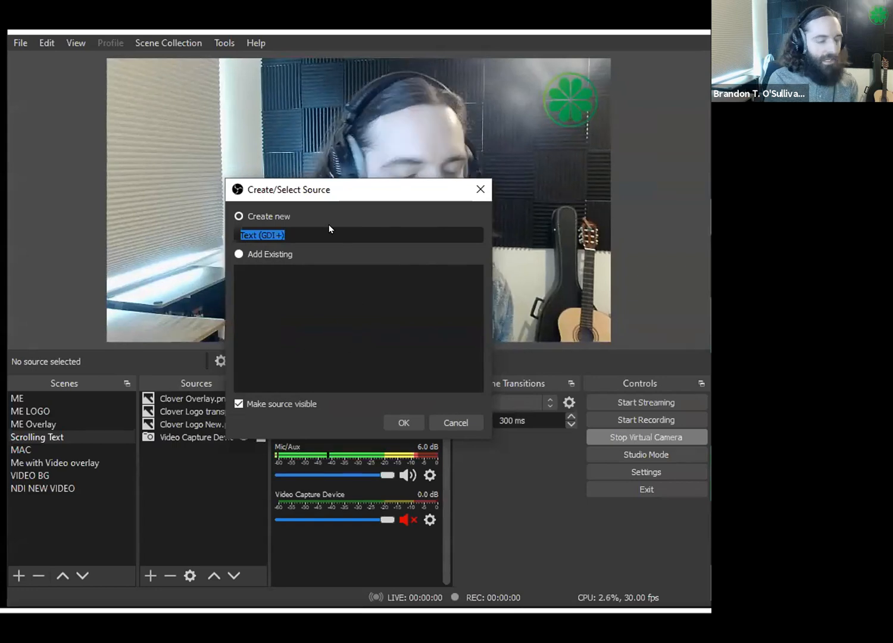
type("Tip Jar")
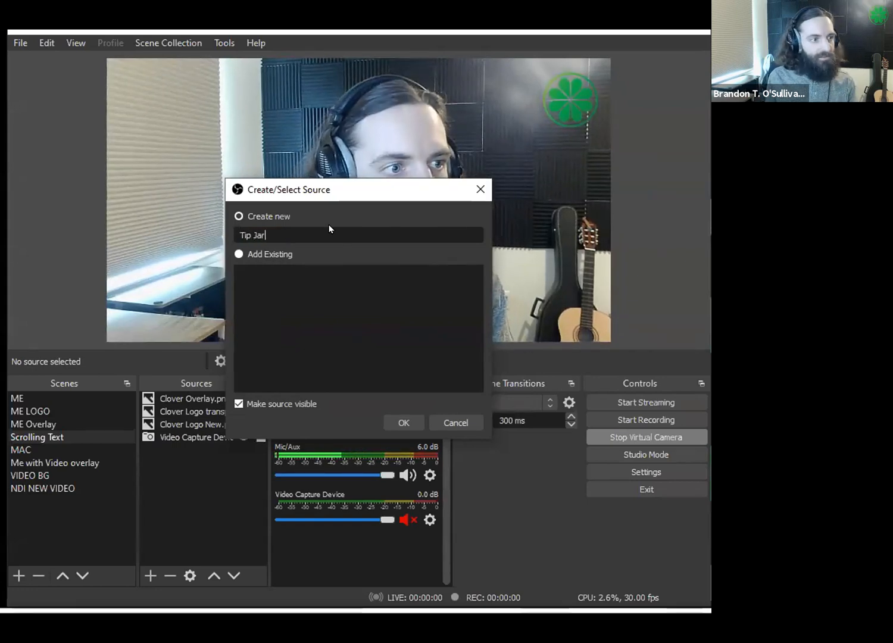
key("Return")
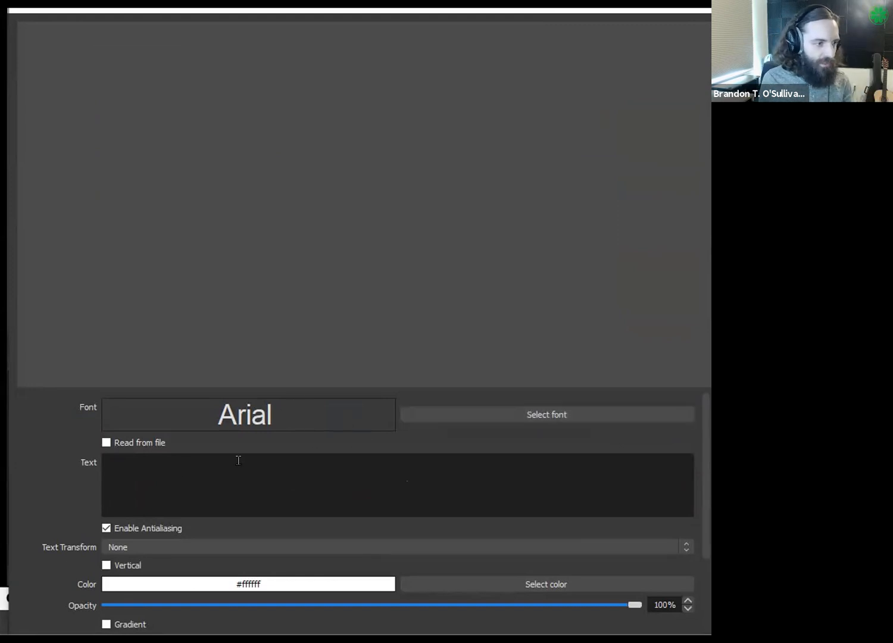
left_click(106, 443)
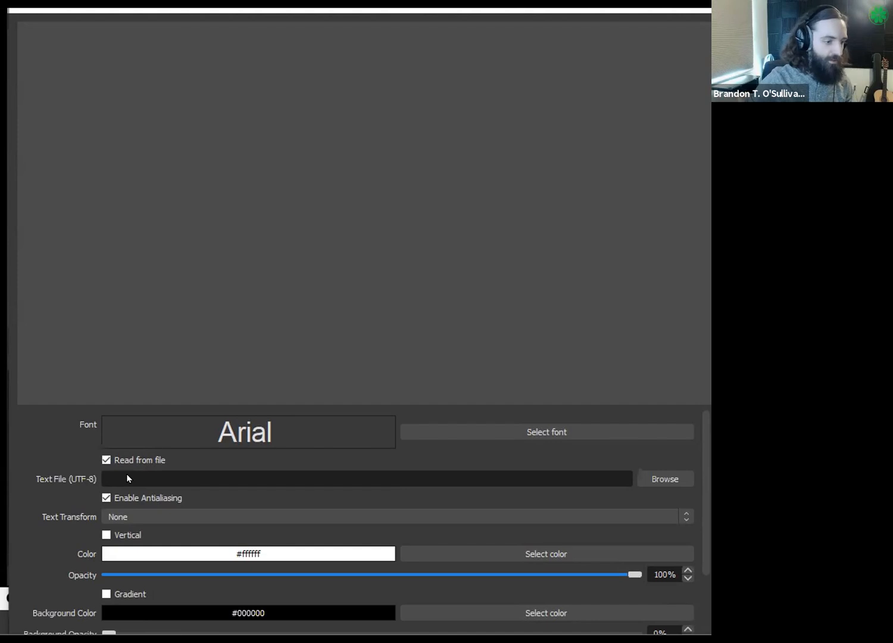
left_click(104, 460)
left_click(104, 460)
left_click(105, 460)
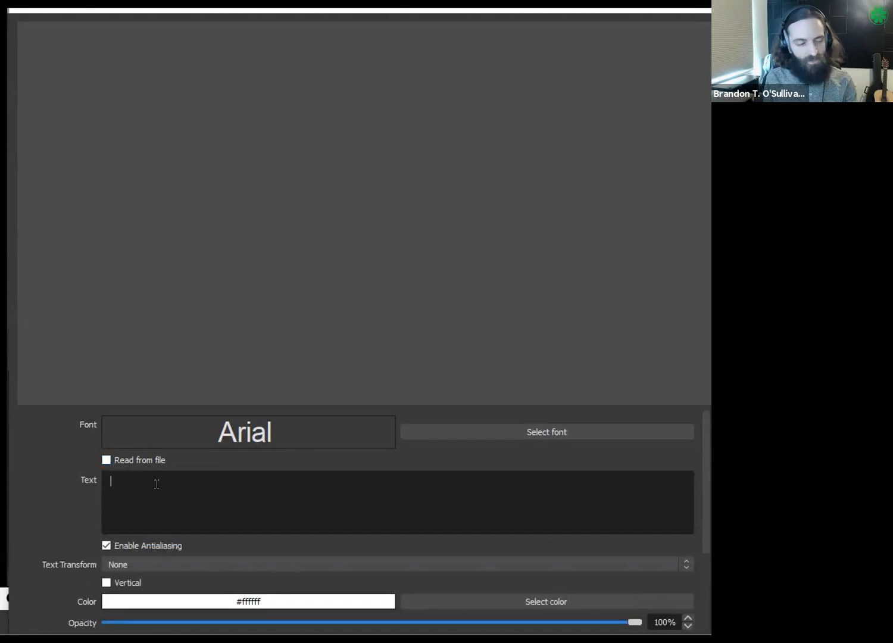
- Set the Tip Jar source's text to "To make a donation go to blahblahblah./... (links are in the chat)..."
type("To ")
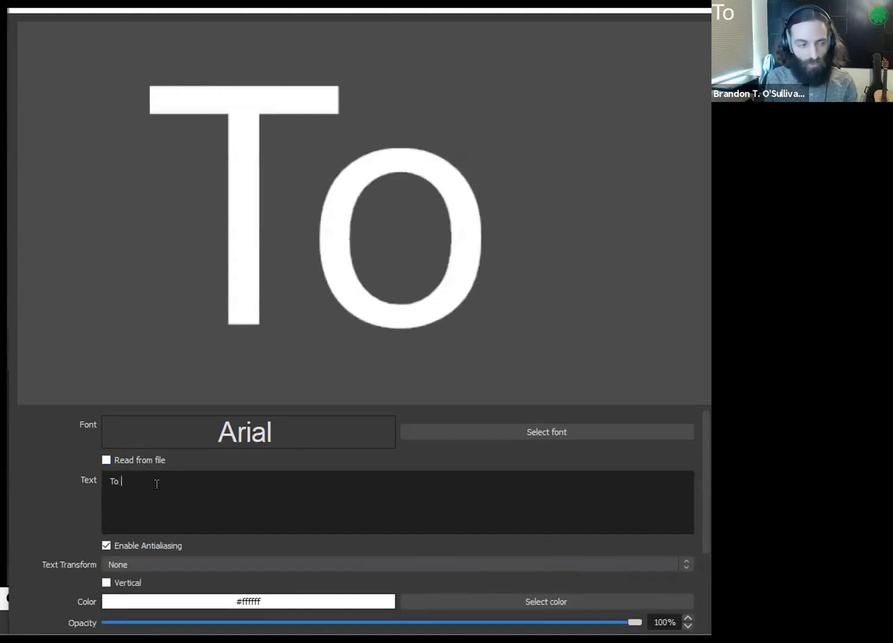
type("make a donation")
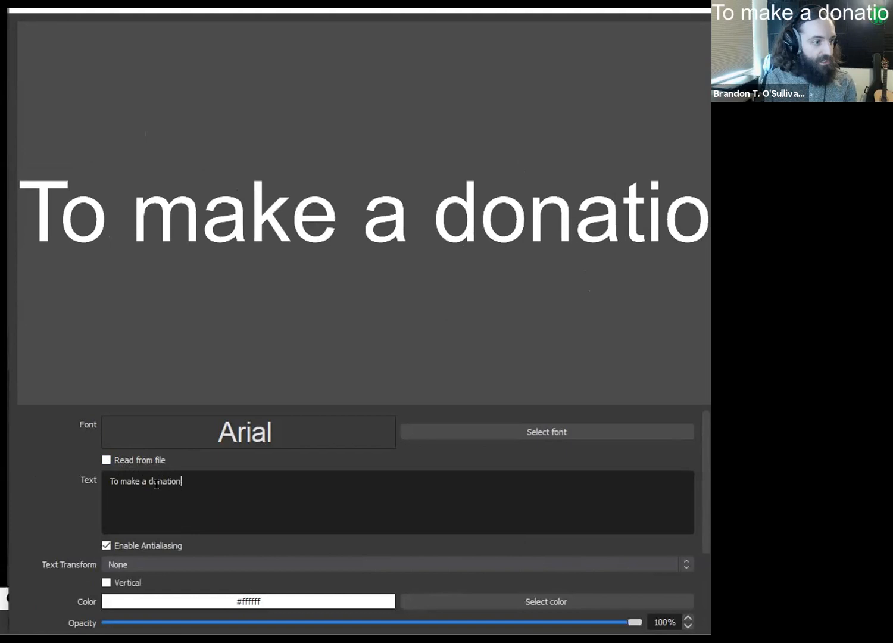
type(" go to blah")
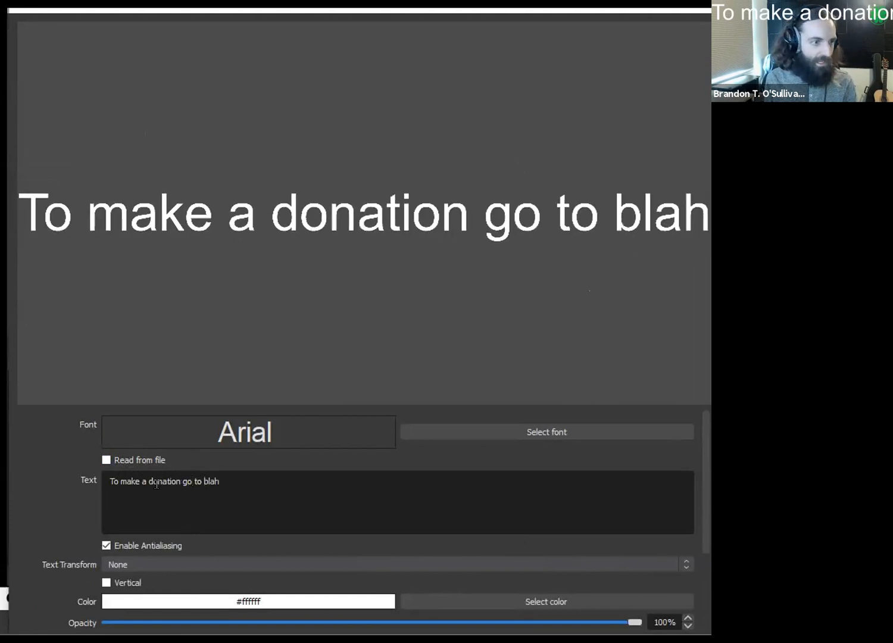
type("blahblah./...")
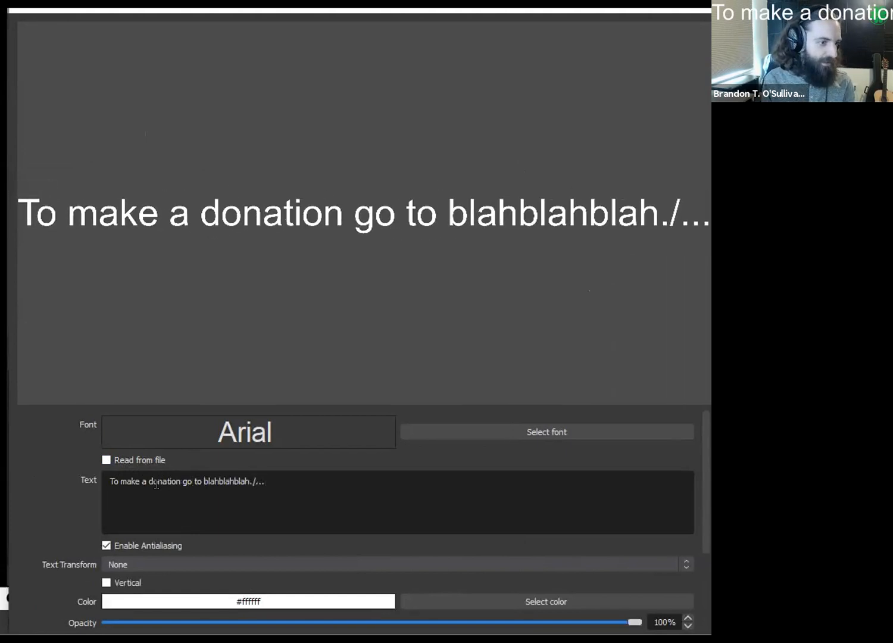
type(" (links are ")
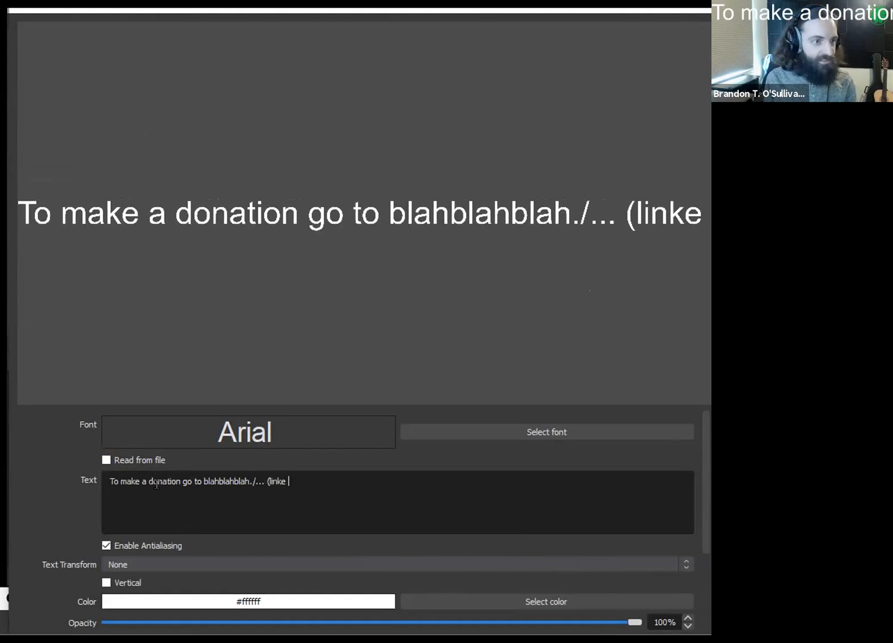
type("in the caht")
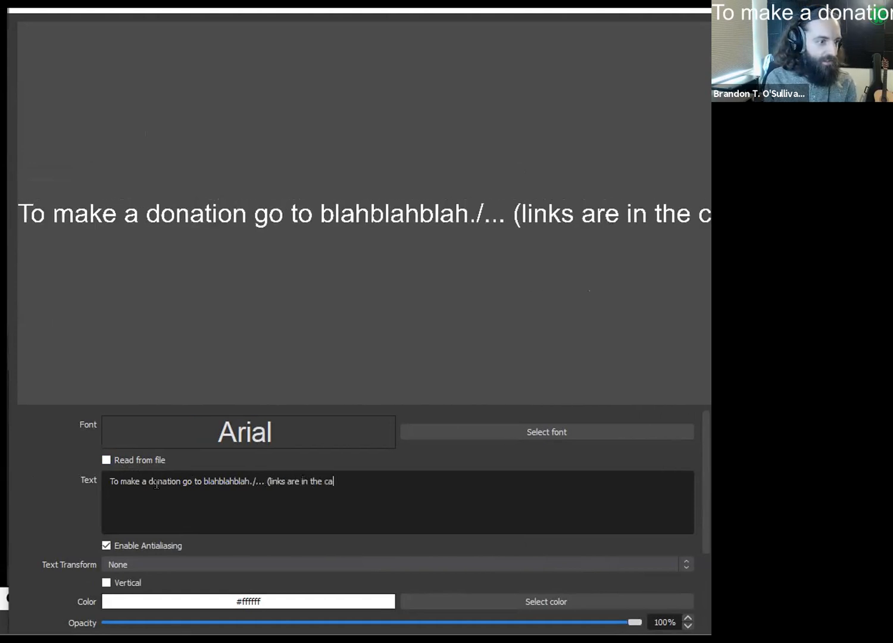
key("BackSpace")
key("BackSpace")
key("BackSpace")
type("h")
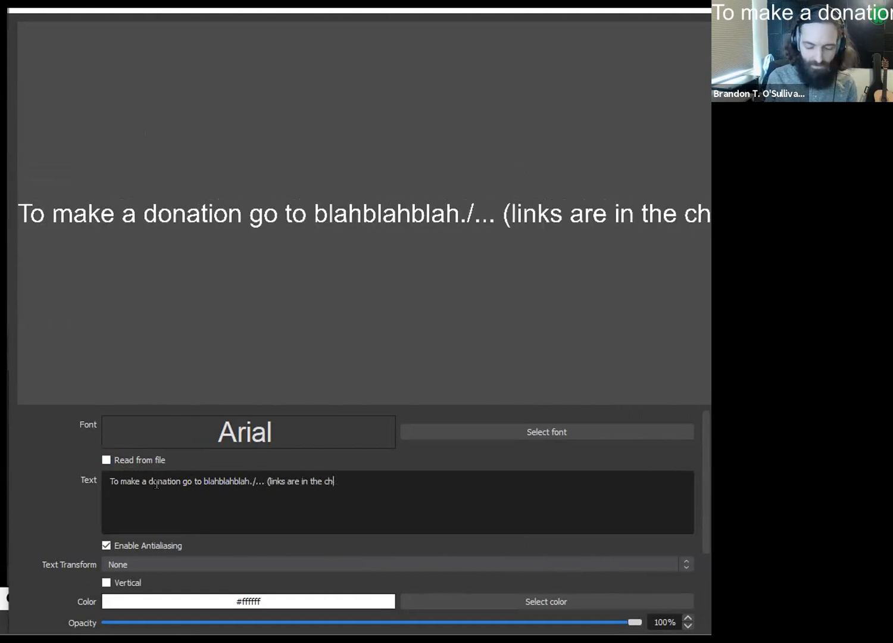
type("at)........,")
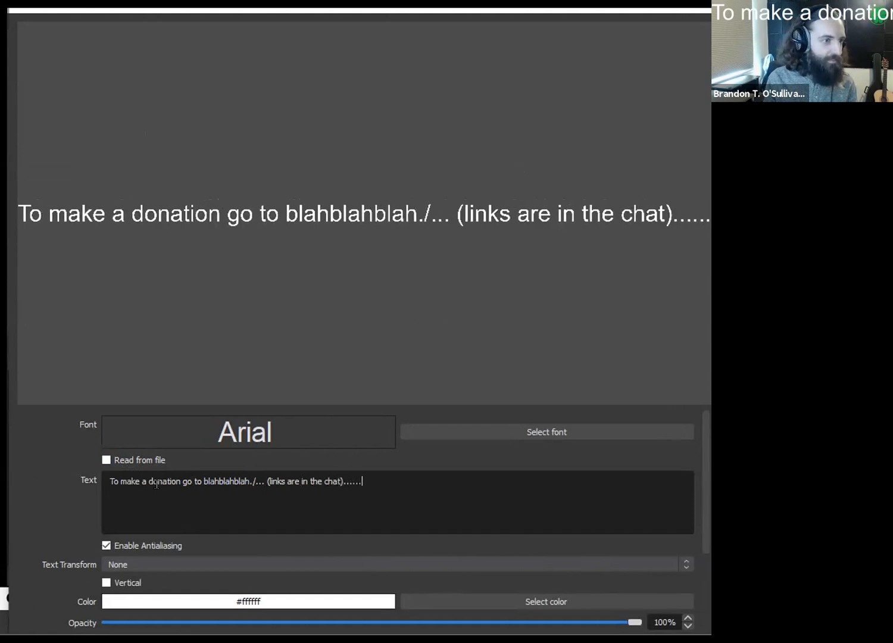
key("BackSpace")
key("BackSpace")
key("BackSpace")
key("BackSpace")
key("BackSpace")
key("BackSpace")
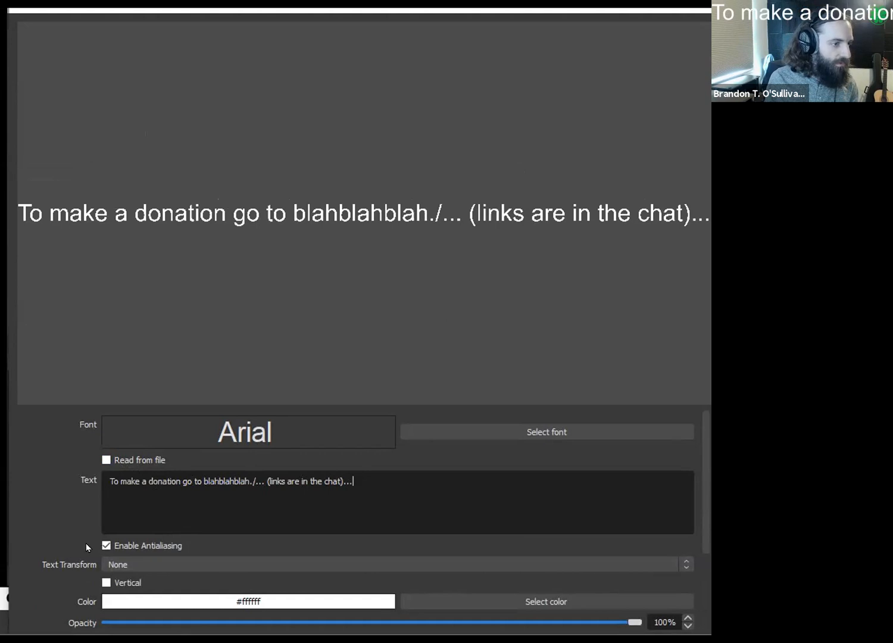
- Examine the color choices available for the Tip Jar source's text and its background
scroll(55, 539, "down", 1)
scroll(54, 537, "down", 1)
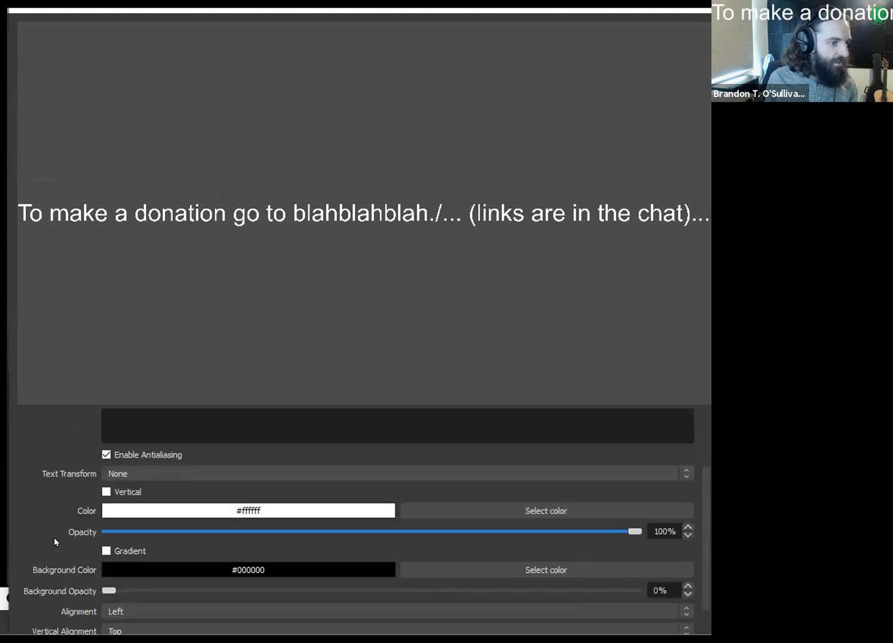
scroll(53, 537, "down", 1)
left_click(452, 462)
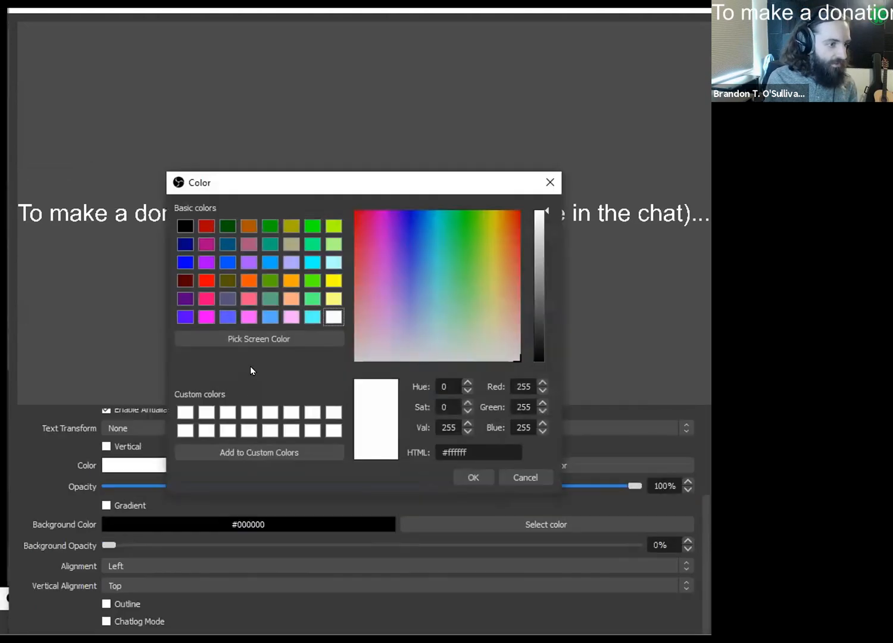
left_click_drag(493, 182, 535, 187)
left_click(594, 185)
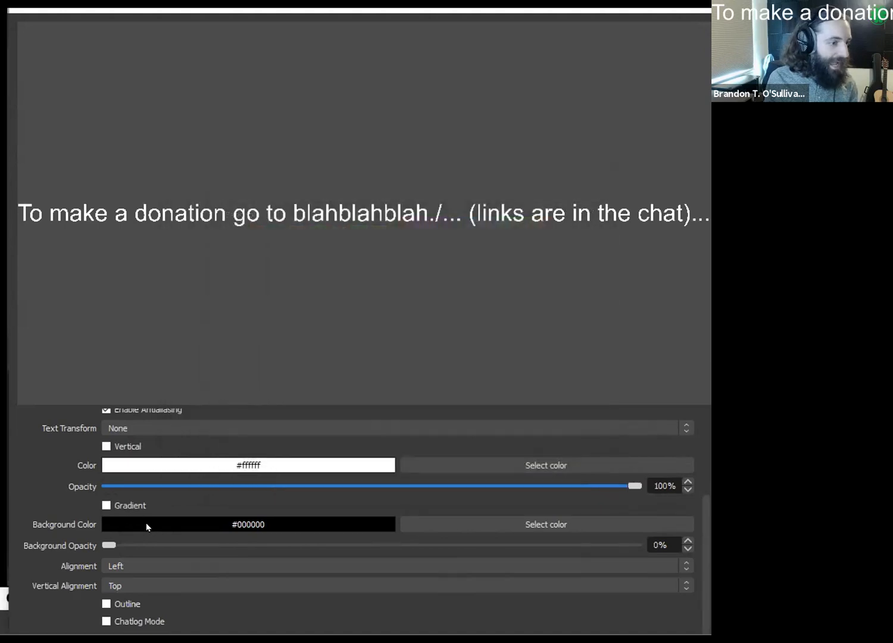
left_click(475, 524)
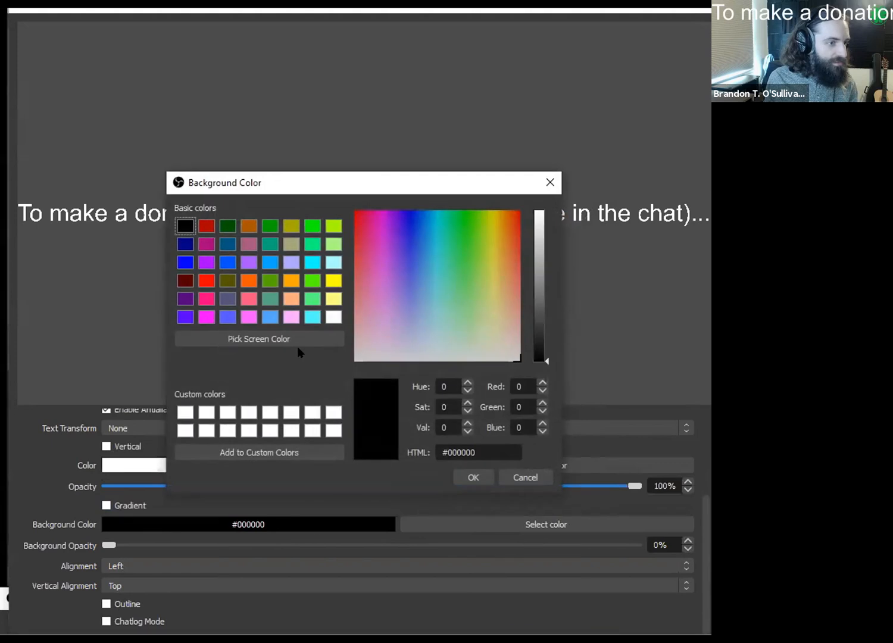
left_click(551, 181)
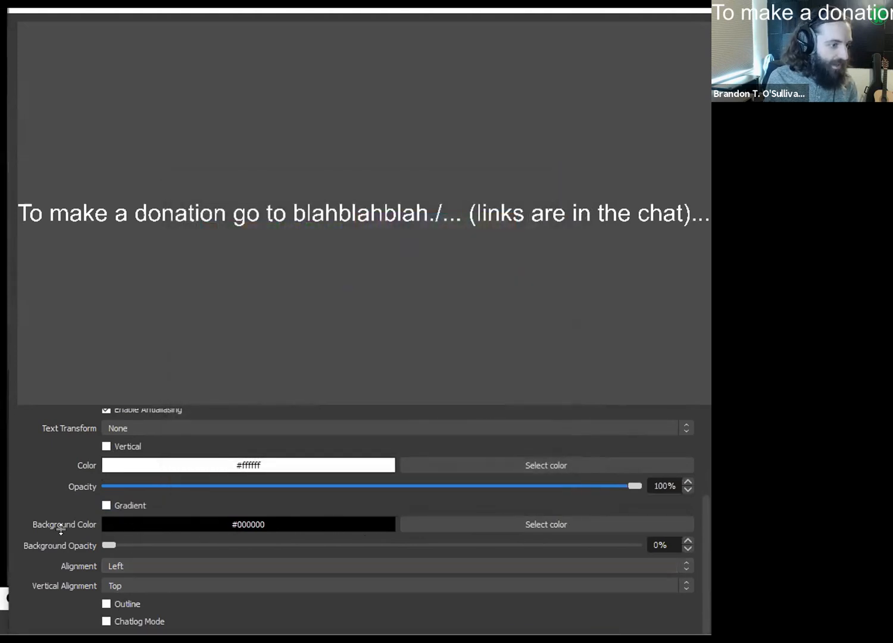
- Set the Tip Jar source's black background opacity to 51% and accept its properties
left_click_drag(106, 537, 650, 479)
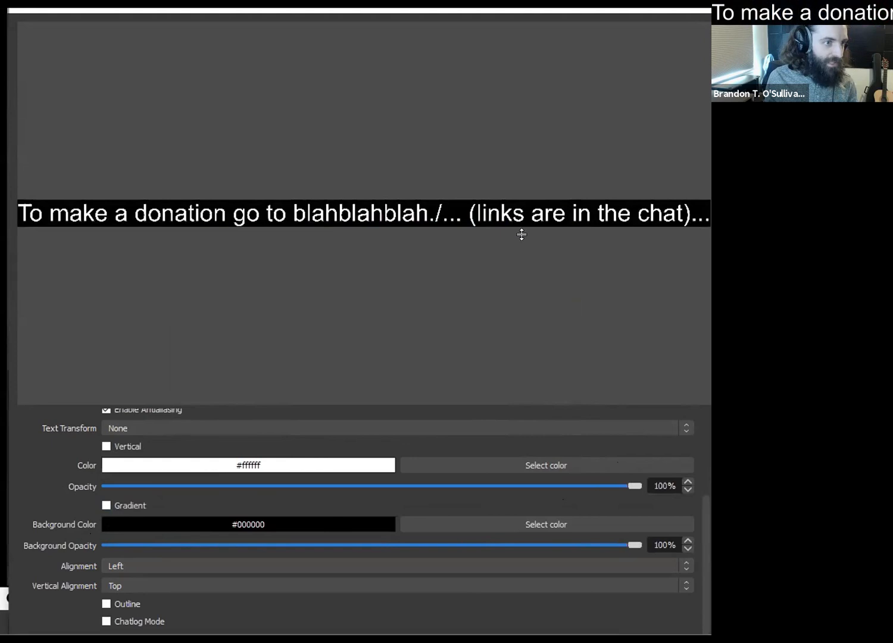
left_click_drag(626, 542, 367, 542)
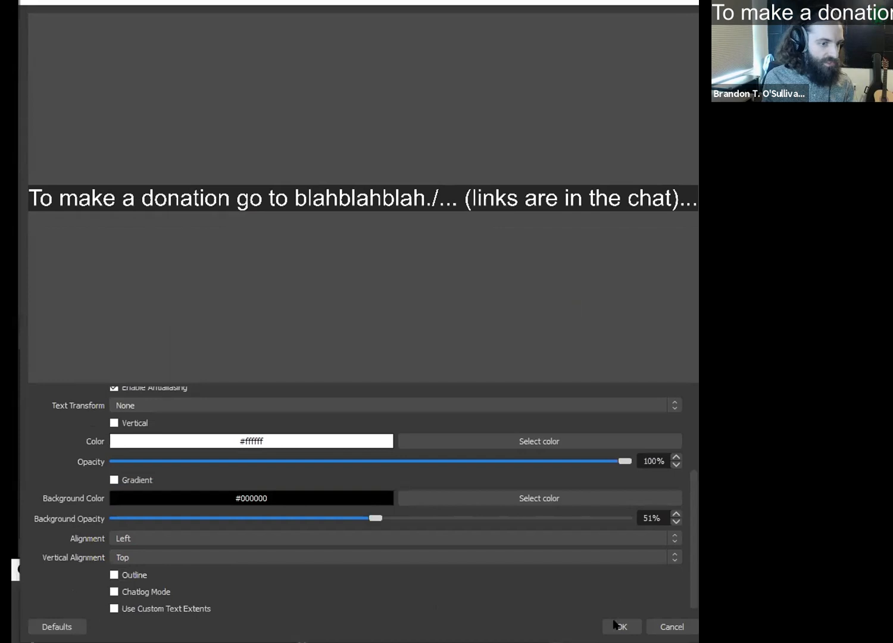
left_click(621, 627)
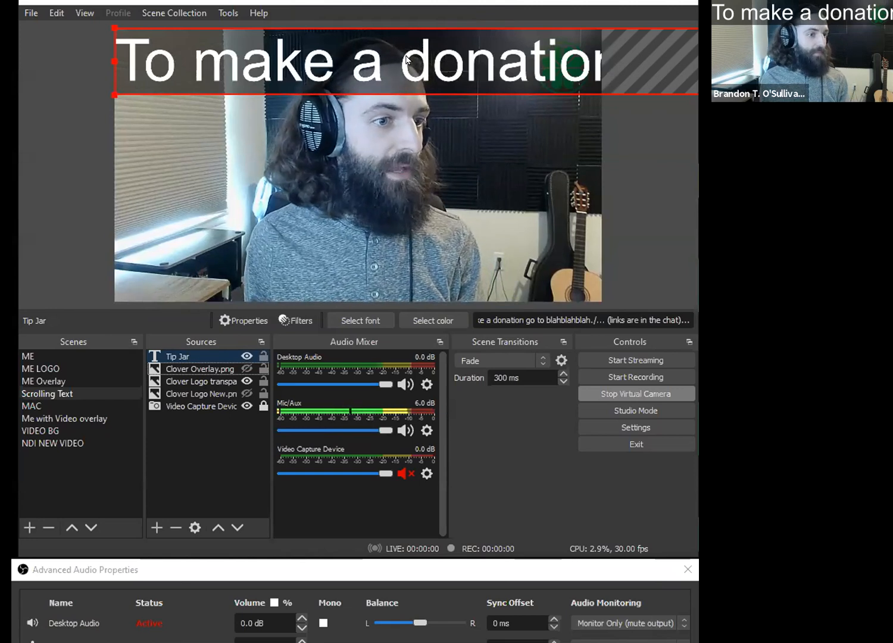
- Move the Tip Jar text to the video's lower edge and scale it down, with its start aligned to the frame's left edge
left_click_drag(440, 58, 439, 269)
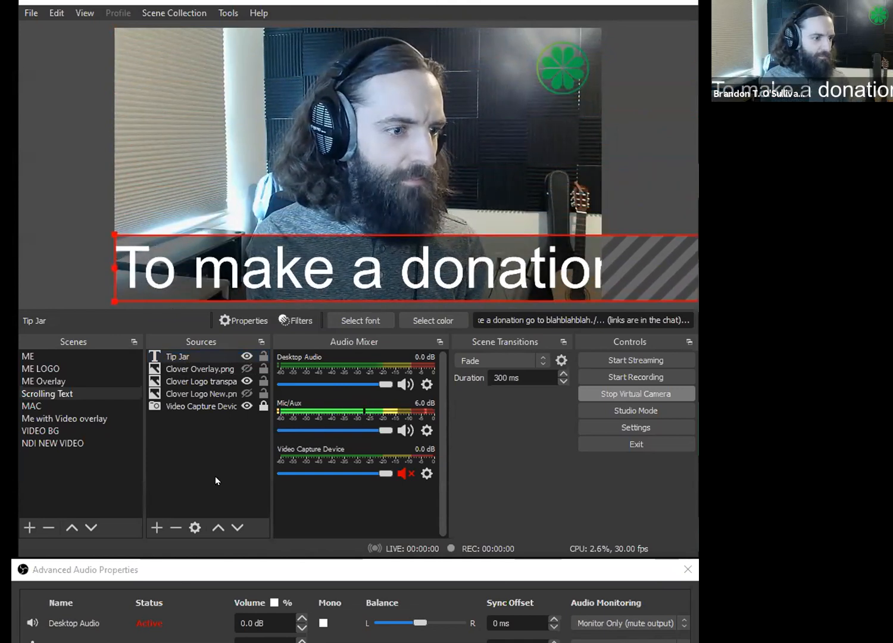
left_click(253, 641)
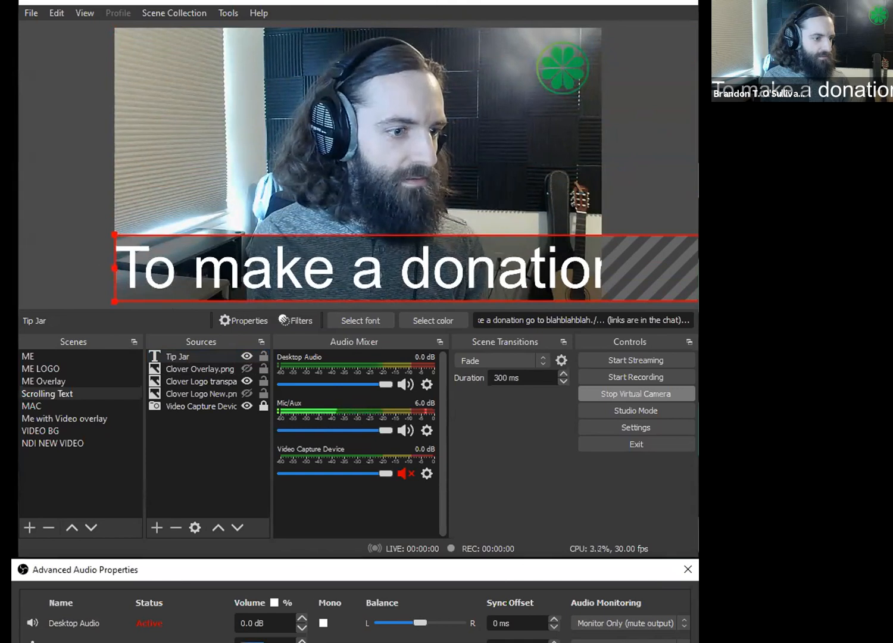
key("Escape")
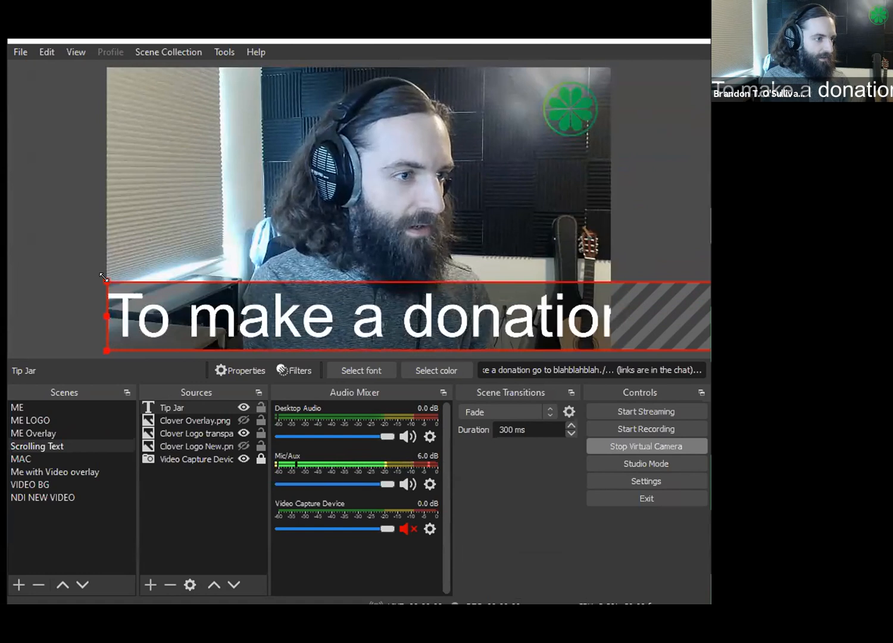
left_click_drag(96, 277, 0, 324)
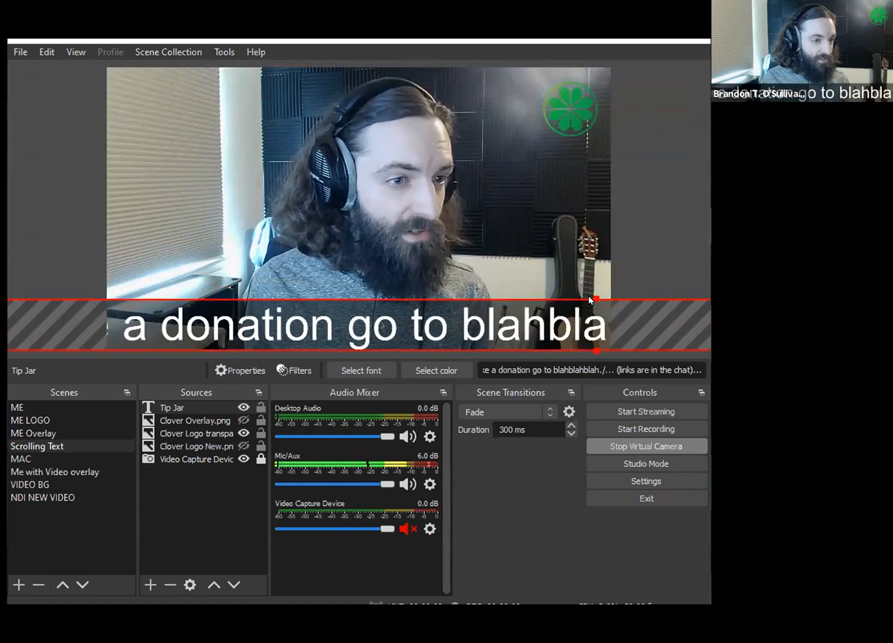
left_click_drag(591, 300, 591, 315)
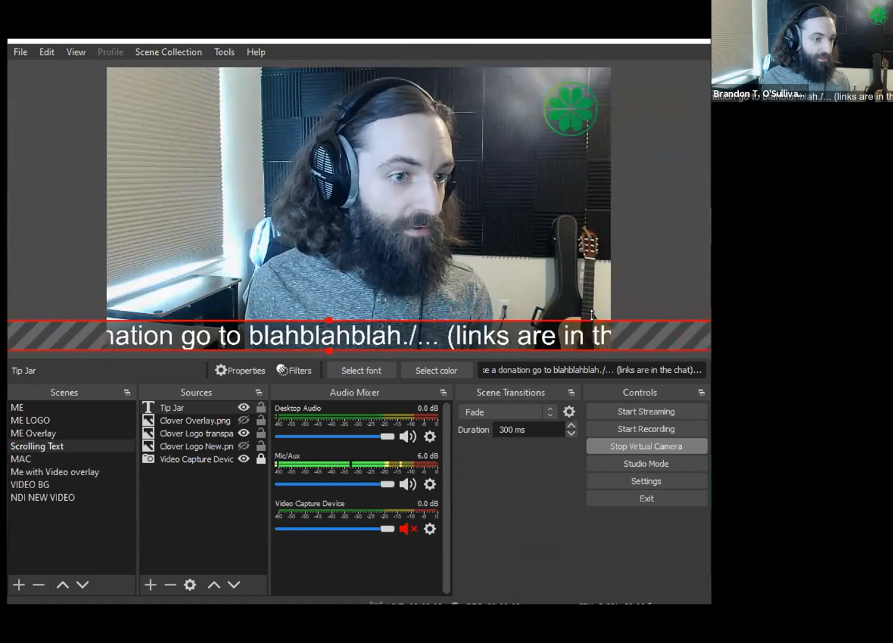
left_click_drag(257, 339, 416, 336)
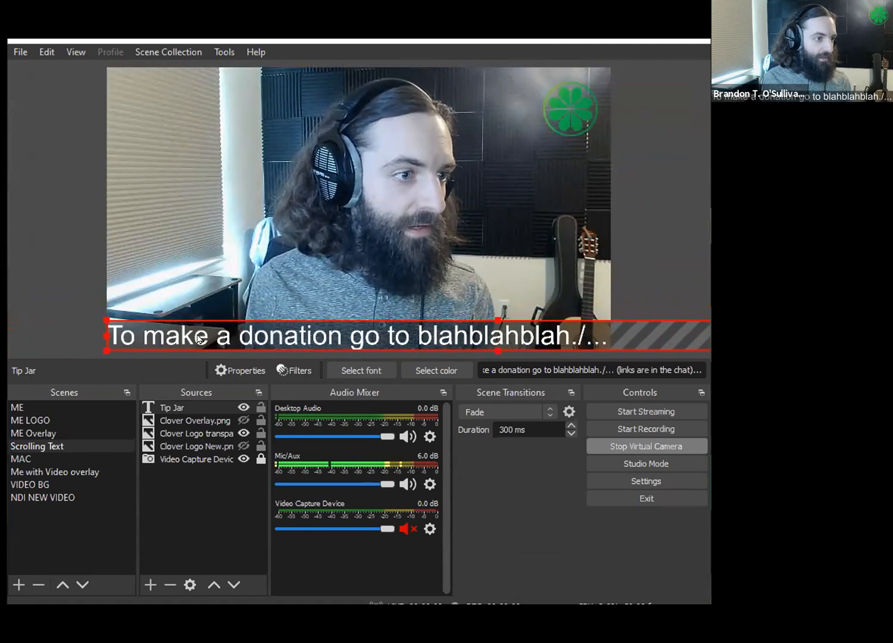
mouse_move(135, 330)
left_mouse_down()
mouse_move(148, 318)
mouse_move(135, 324)
left_mouse_up()
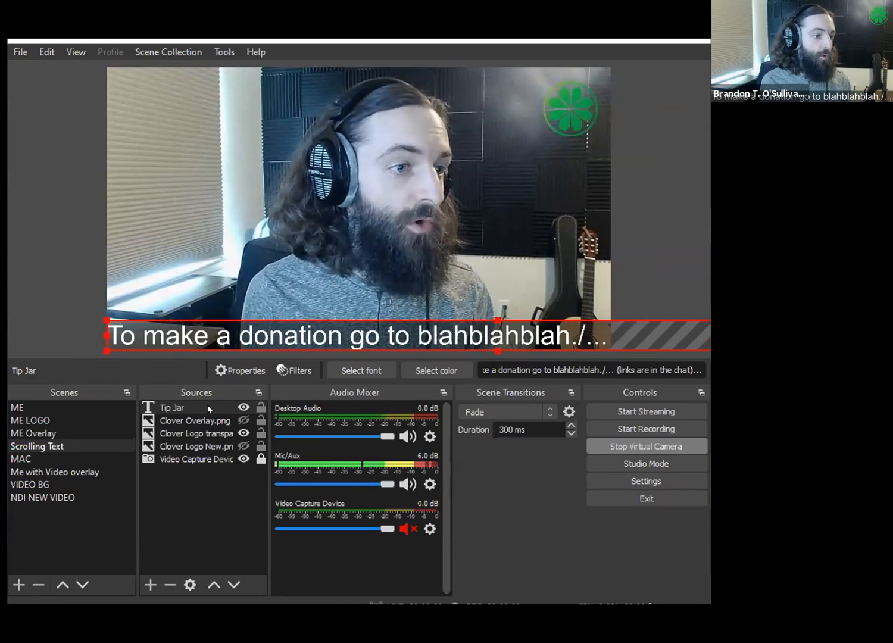
- Add a Scroll effect filter to the Tip Jar source, keeping the default filter name
left_click(191, 408)
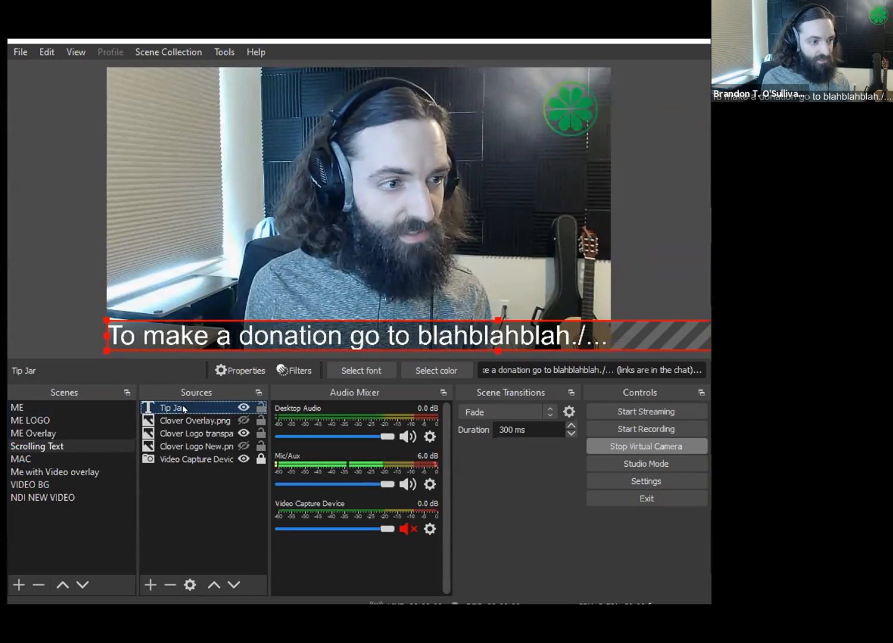
left_click(288, 372)
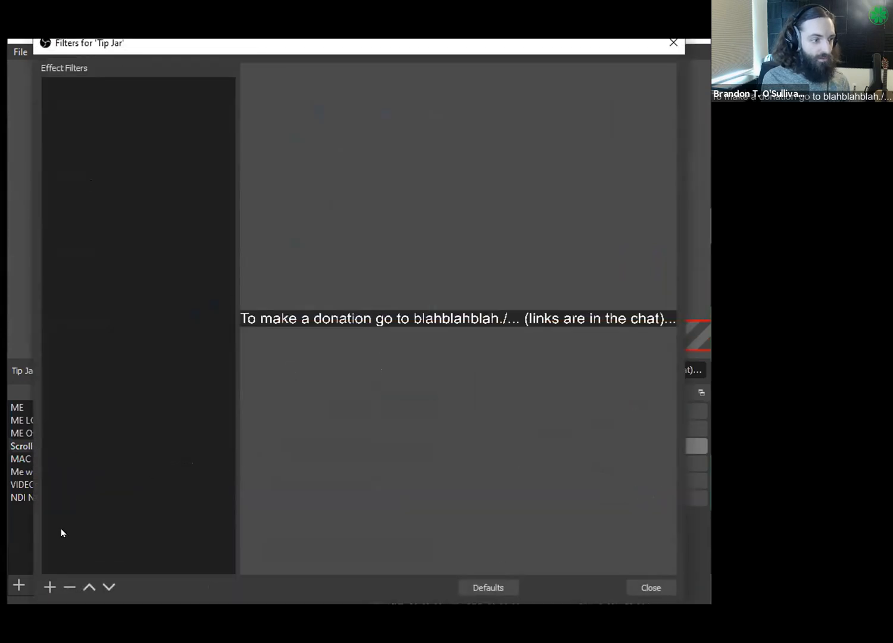
left_click(48, 587)
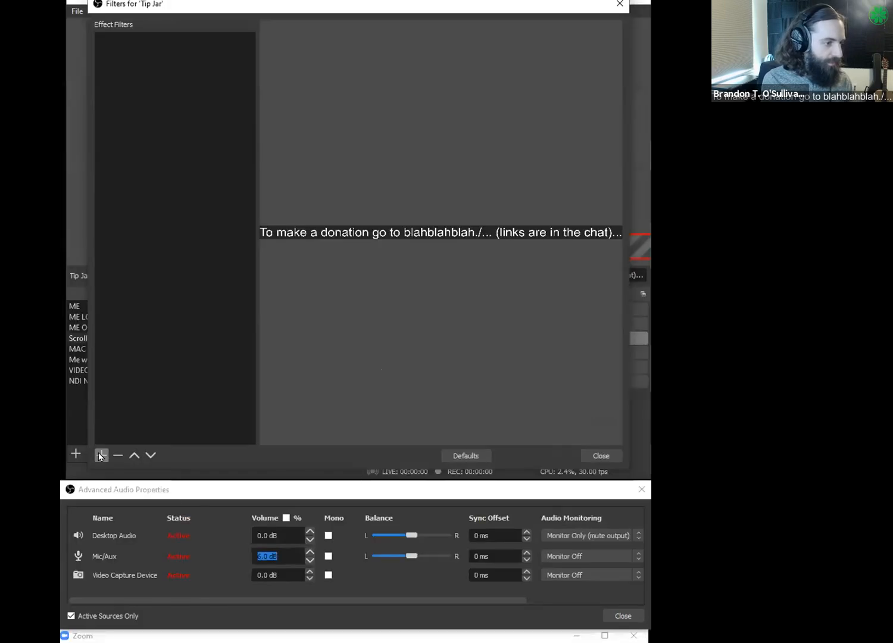
left_click(101, 455)
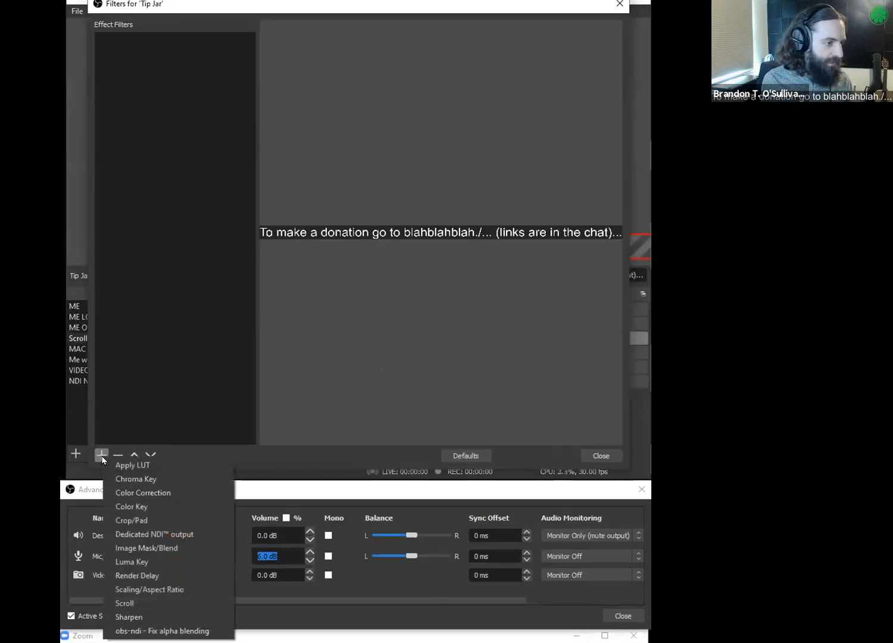
left_click(133, 602)
left_click(337, 265)
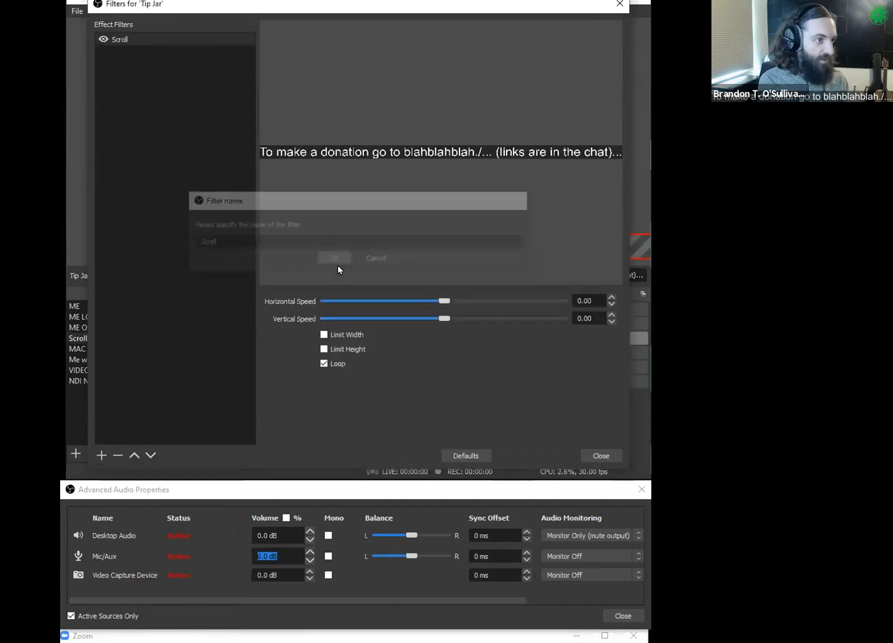
- Set the Scroll filter's horizontal speed to 303 and vertical speed to -15, keeping Loop enabled
left_click_drag(446, 302, 592, 311)
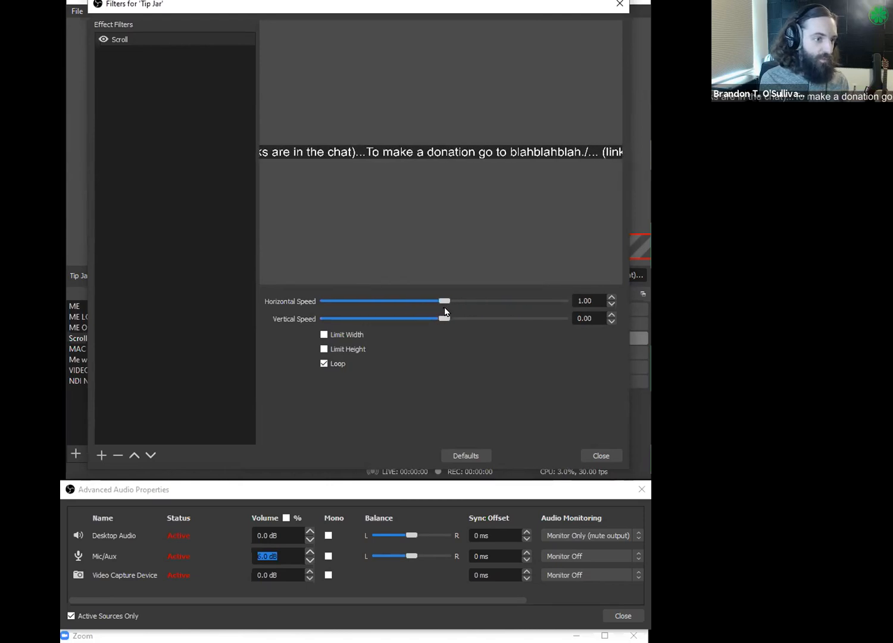
left_click_drag(562, 319, 437, 304)
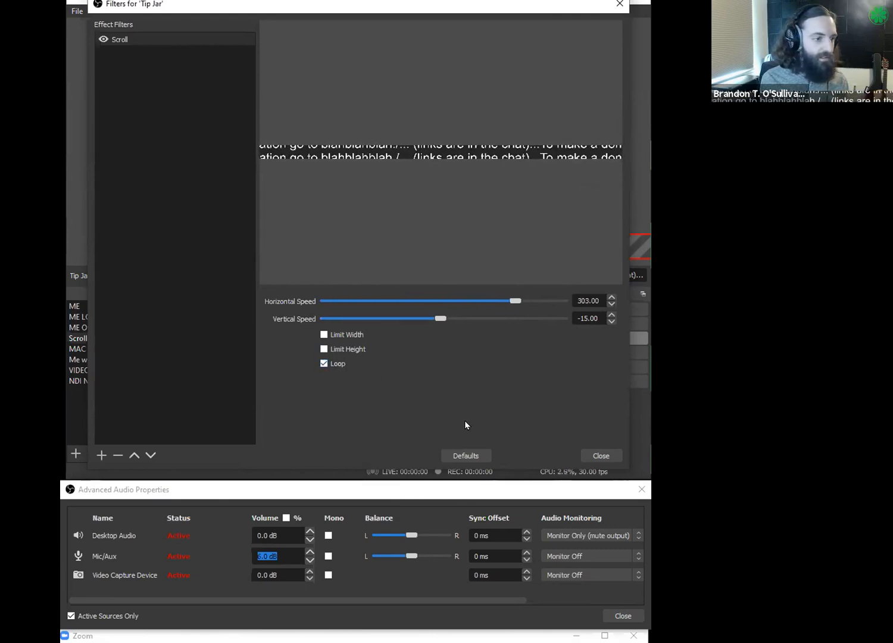
left_click(591, 456)
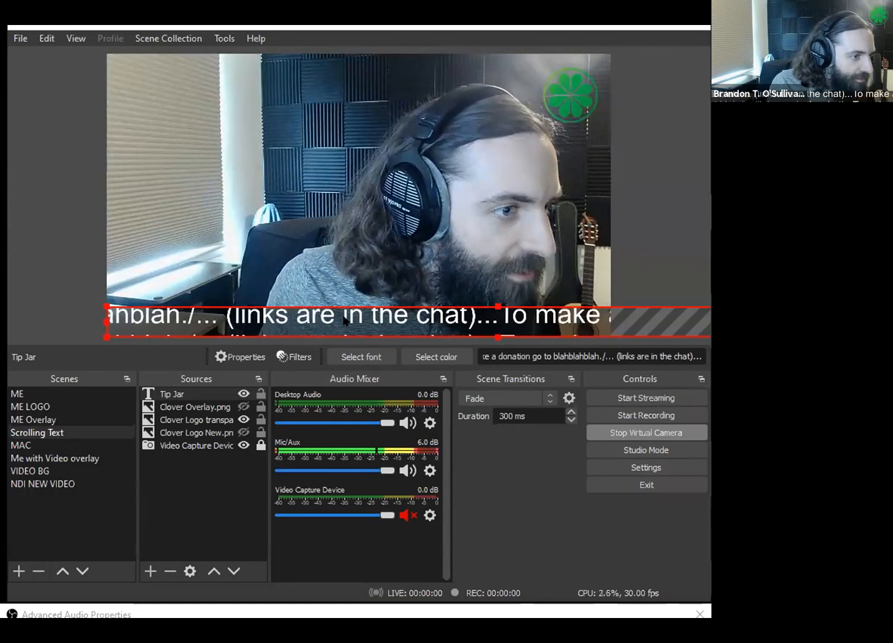
- Set the Tip Jar Scroll filter's vertical speed to 0 and deselect the source
left_click(292, 358)
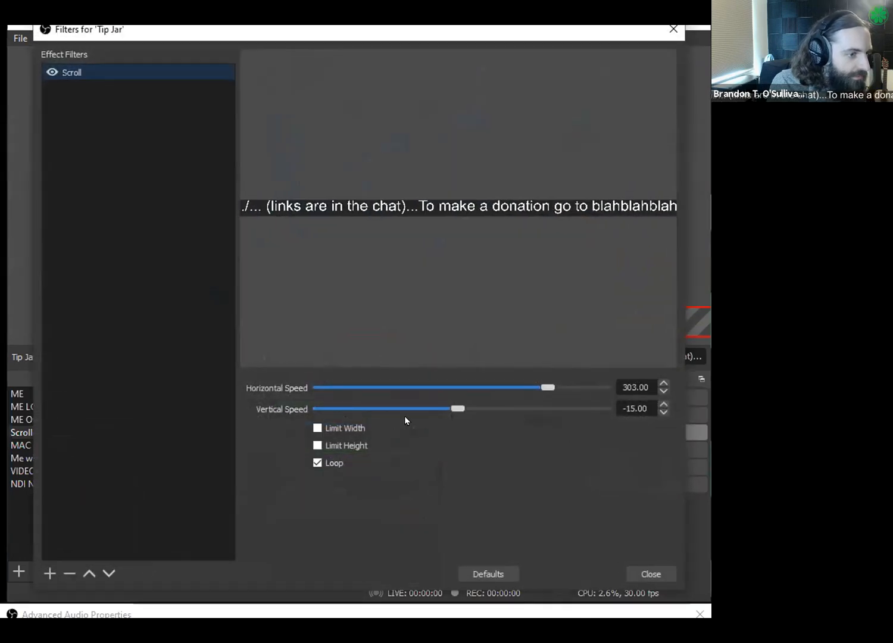
left_click_drag(635, 408, 607, 409)
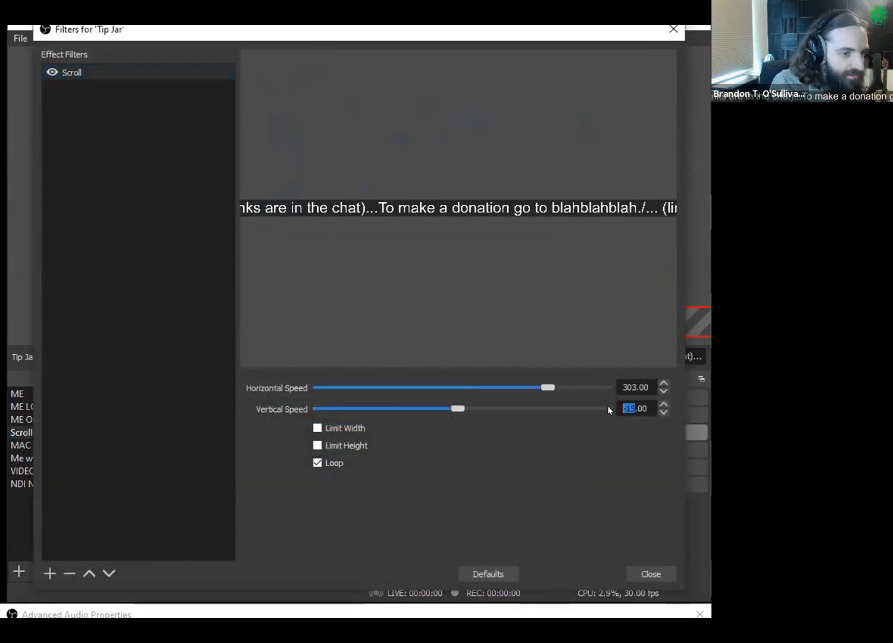
type("0")
key("Return")
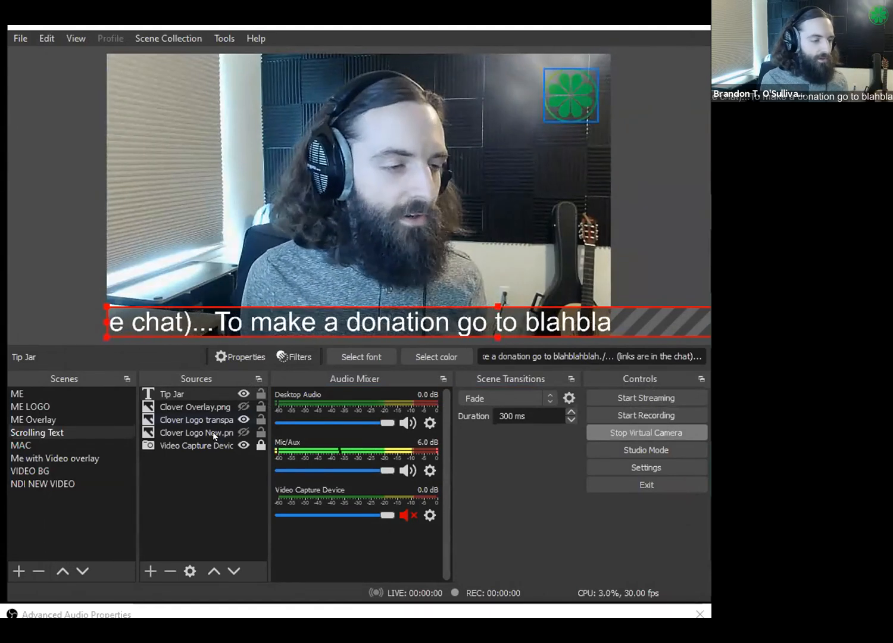
left_click(152, 485)
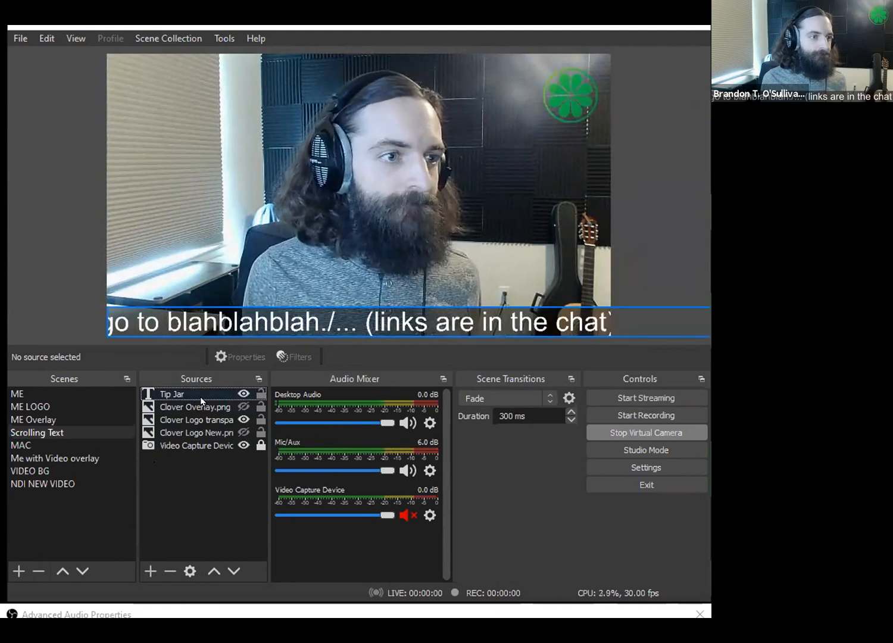
- In the ME Overlay scene, hide the Clover Overlay.png source and add a new Color Source named "Overlay BG"
left_click(56, 419)
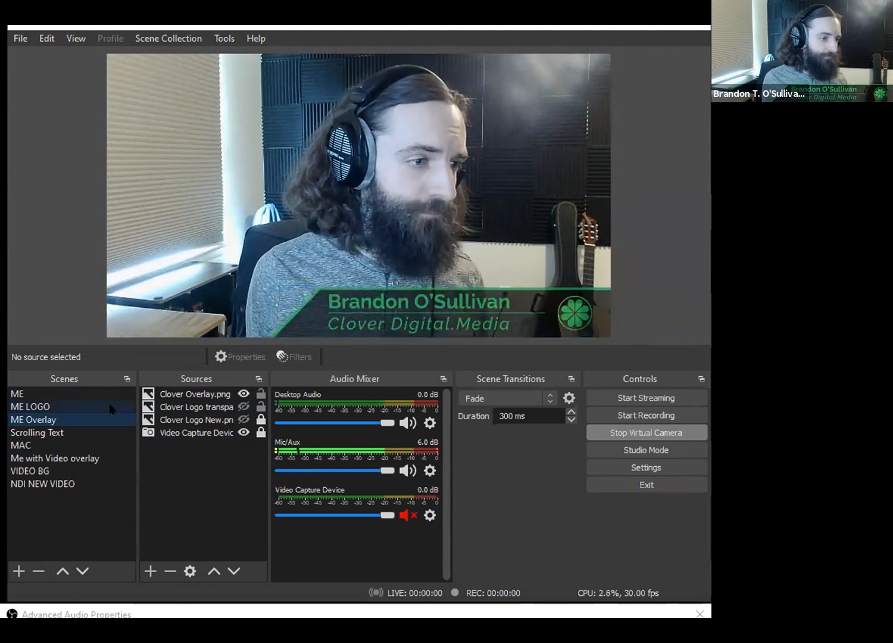
left_click(244, 394)
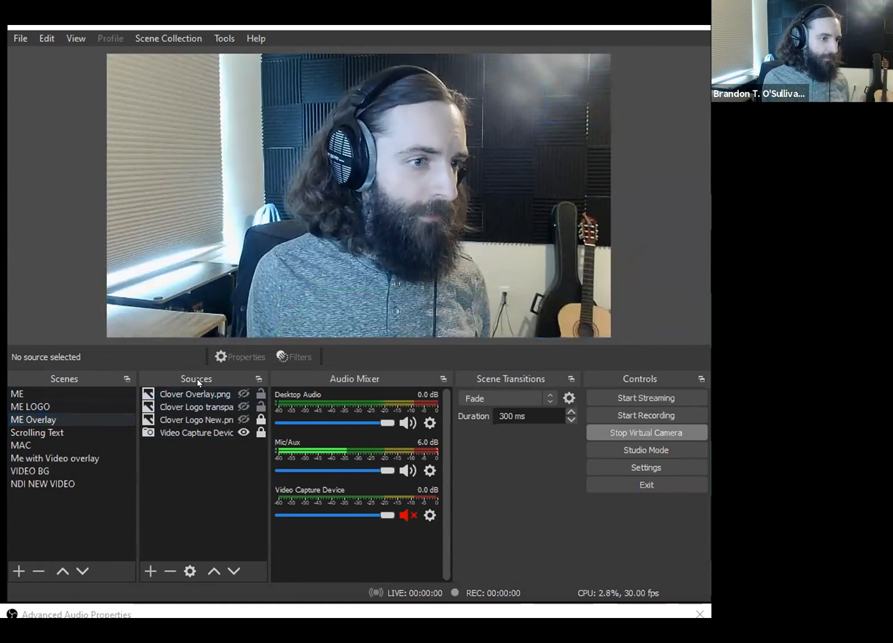
left_click(150, 571)
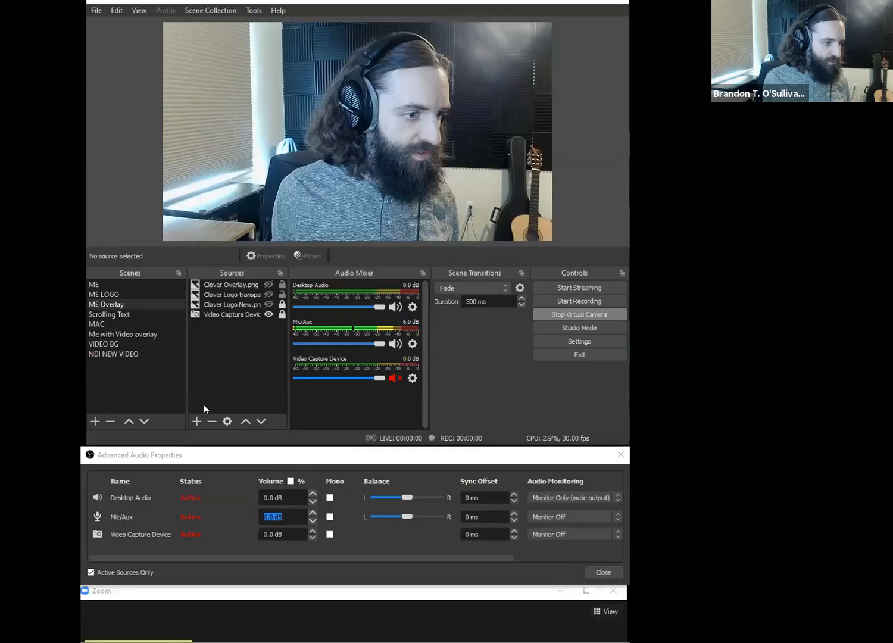
left_click(150, 571)
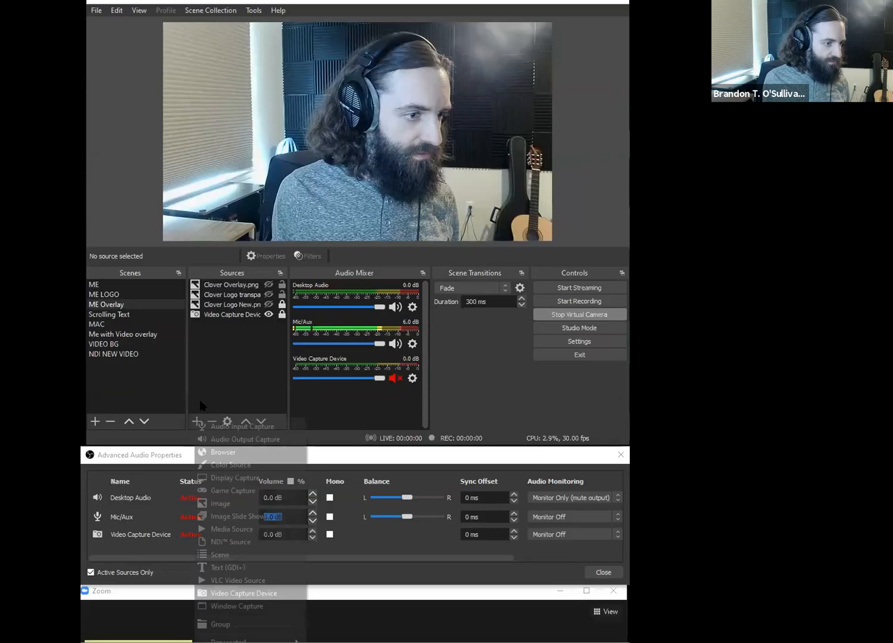
left_click(226, 463)
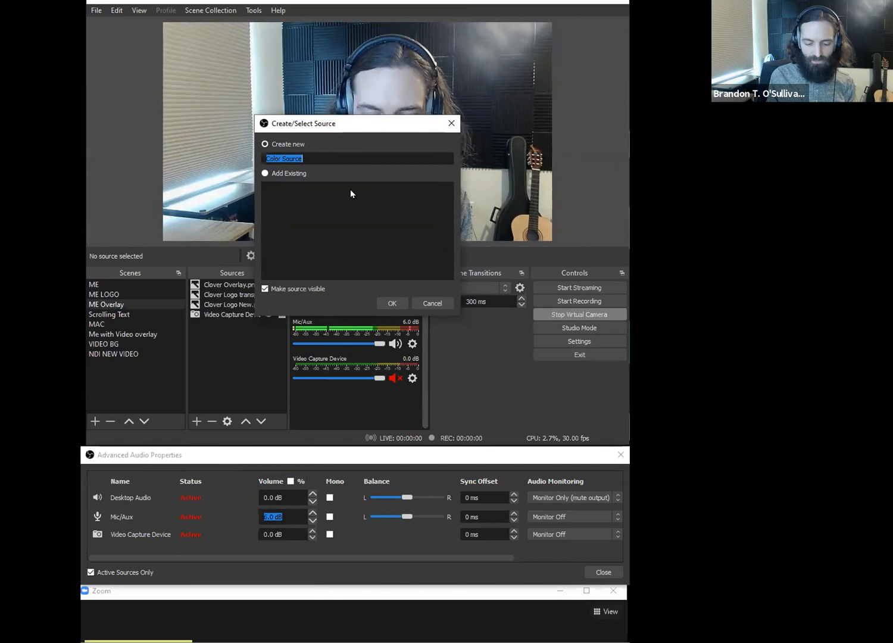
type("Overlay ?B")
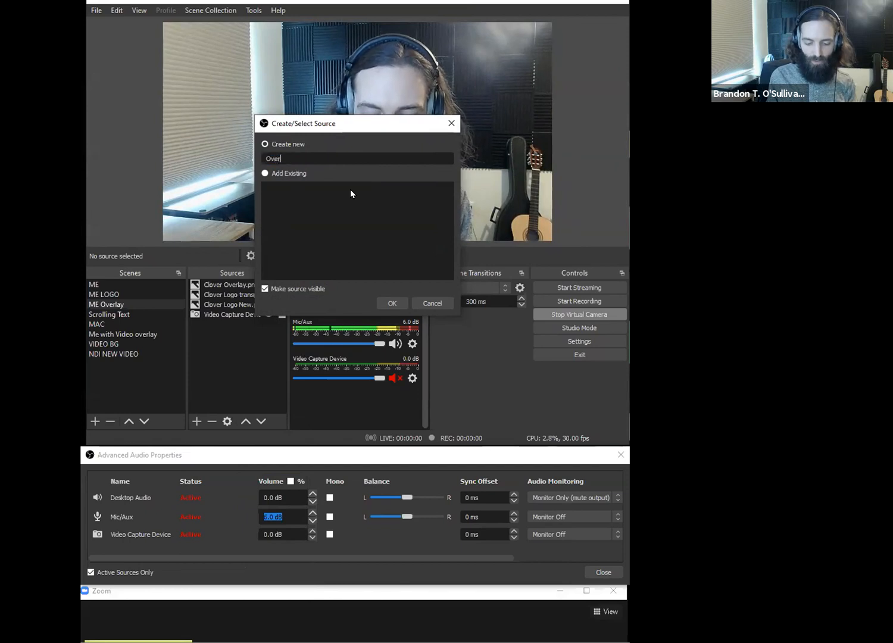
key("BackSpace")
key("BackSpace")
type("BG")
key("Return")
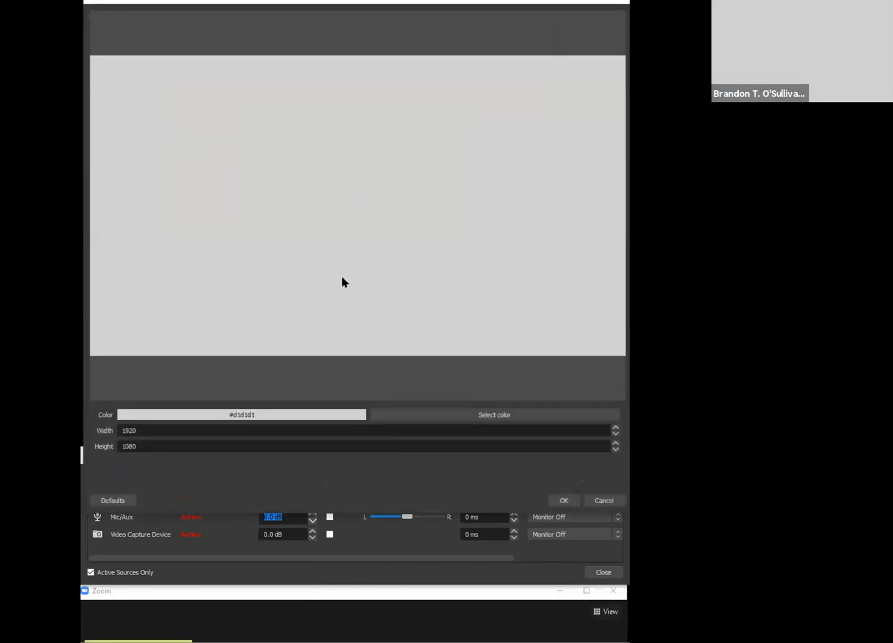
- Set the Overlay BG source's color to black (#000000) at 1920 by 1080 and accept its properties
left_click(420, 415)
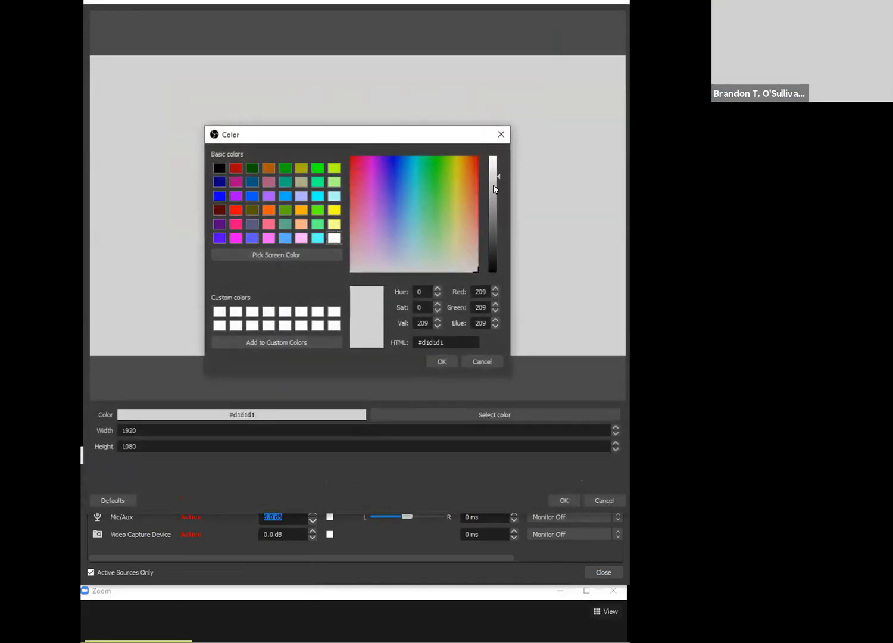
left_click_drag(495, 189, 496, 278)
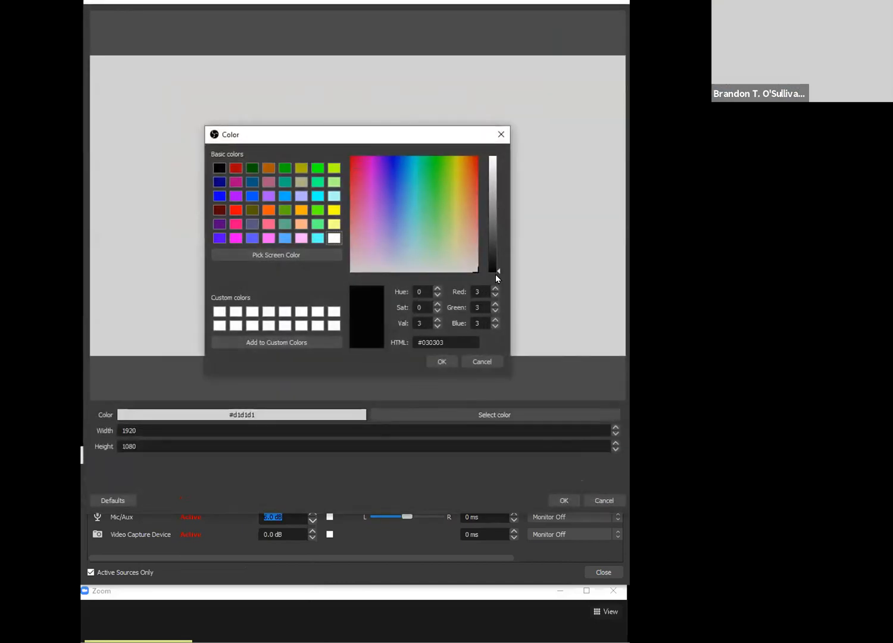
left_click(447, 365)
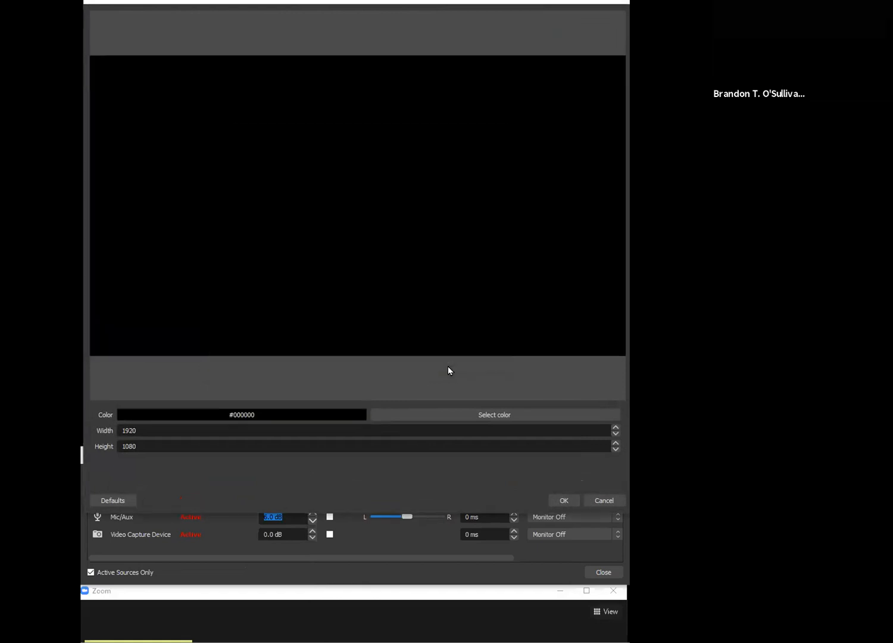
left_click(575, 501)
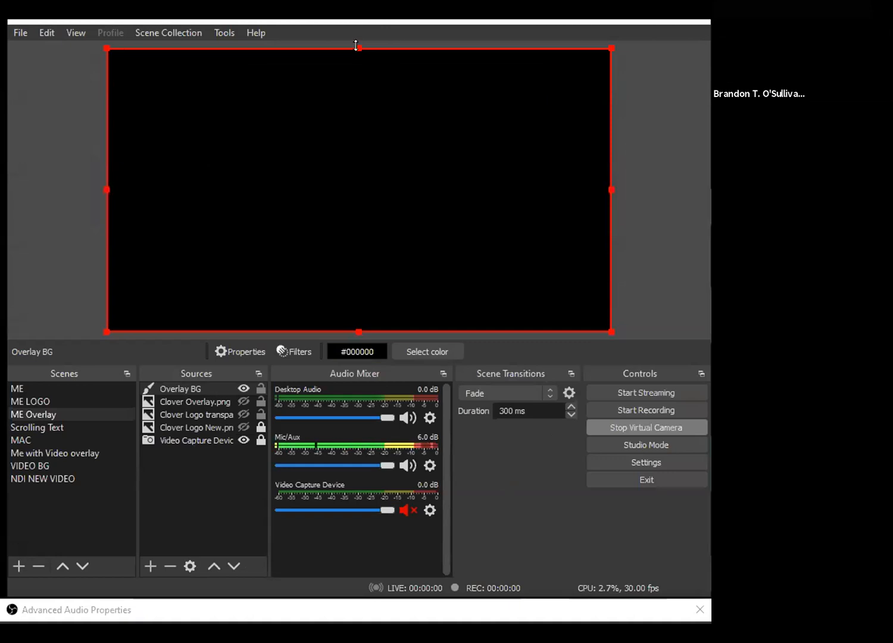
- Scale the Overlay BG source down to a wide, short band and place it in the lower-right corner of the canvas
left_click_drag(358, 44, 356, 232)
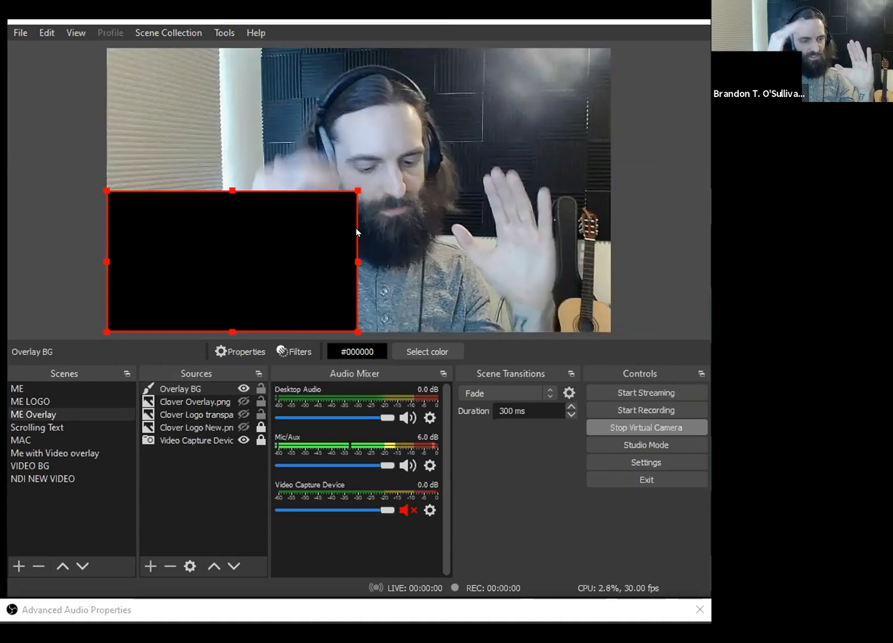
left_click_drag(232, 190, 261, 158)
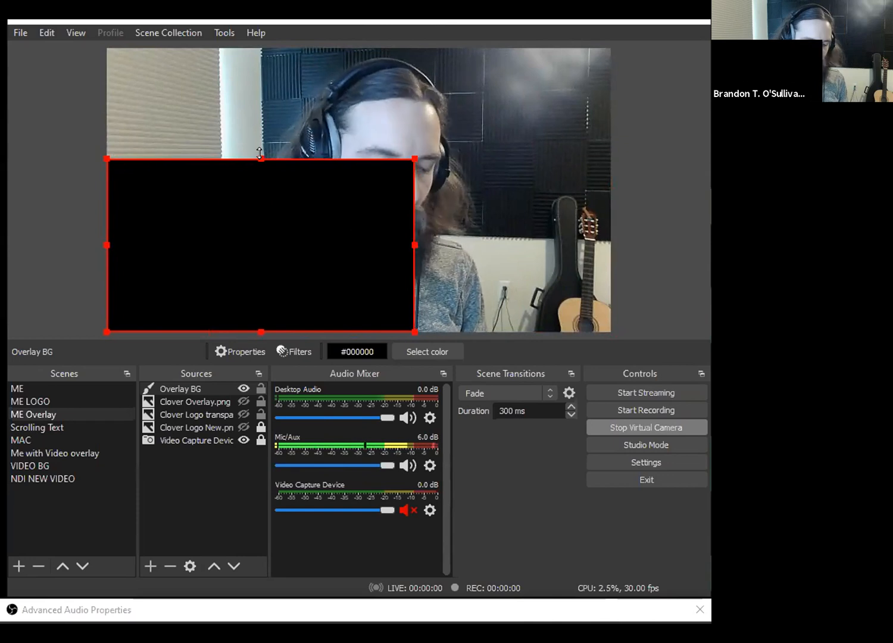
left_click_drag(260, 154, 251, 281)
left_click_drag(258, 264, 519, 293)
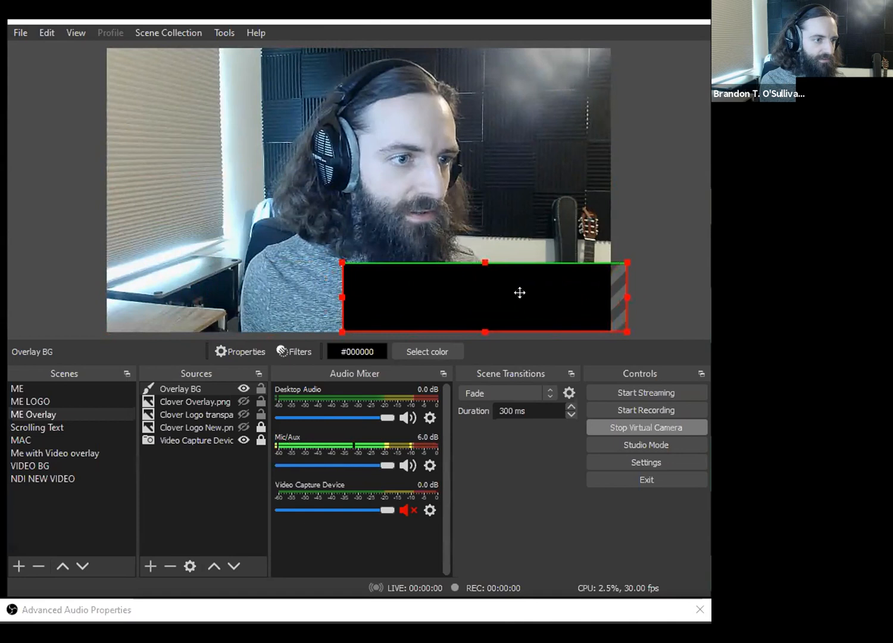
left_click_drag(465, 285, 466, 269)
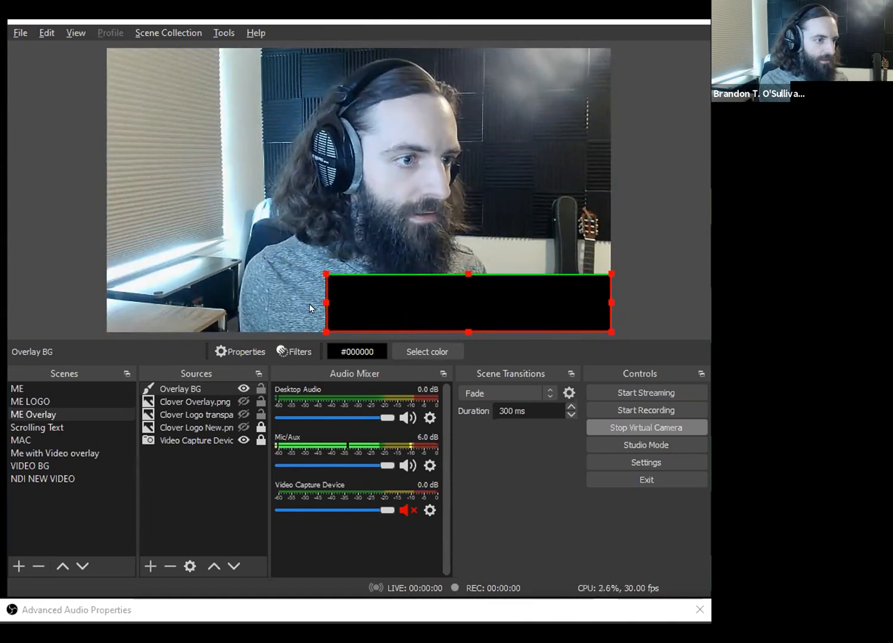
left_click_drag(322, 305, 346, 295)
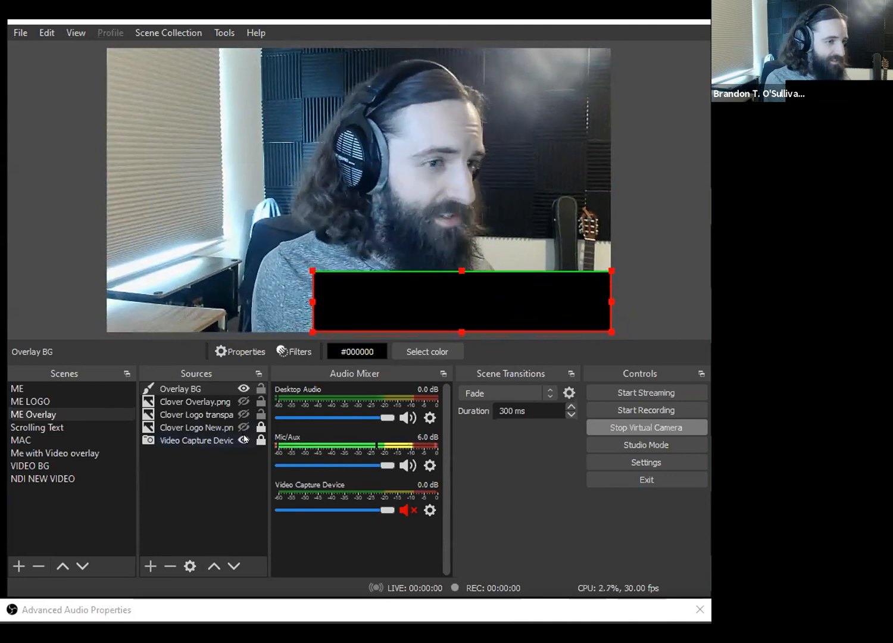
- Add a Color Correction filter to the Overlay BG source with its default name and set its opacity to 50
left_click(253, 389)
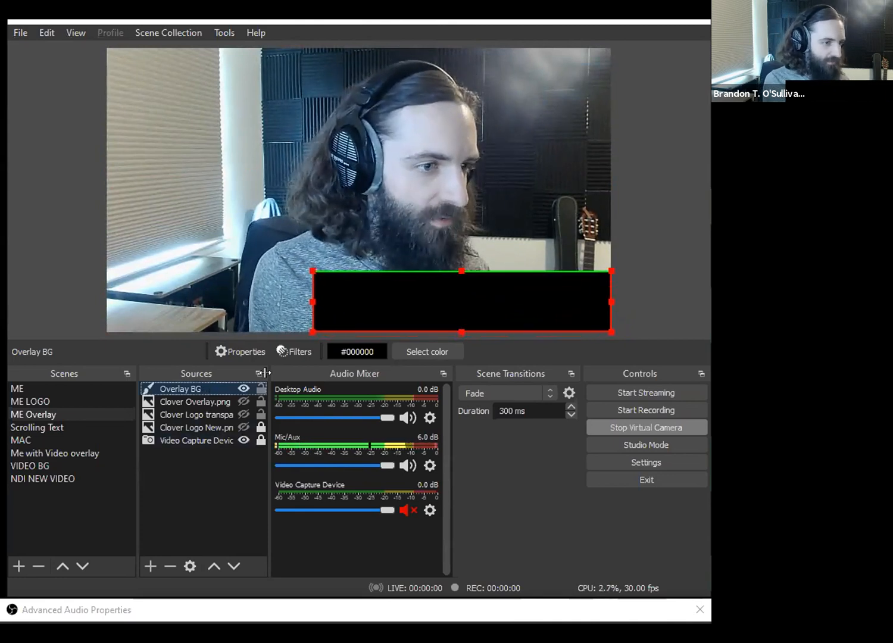
left_click(292, 353)
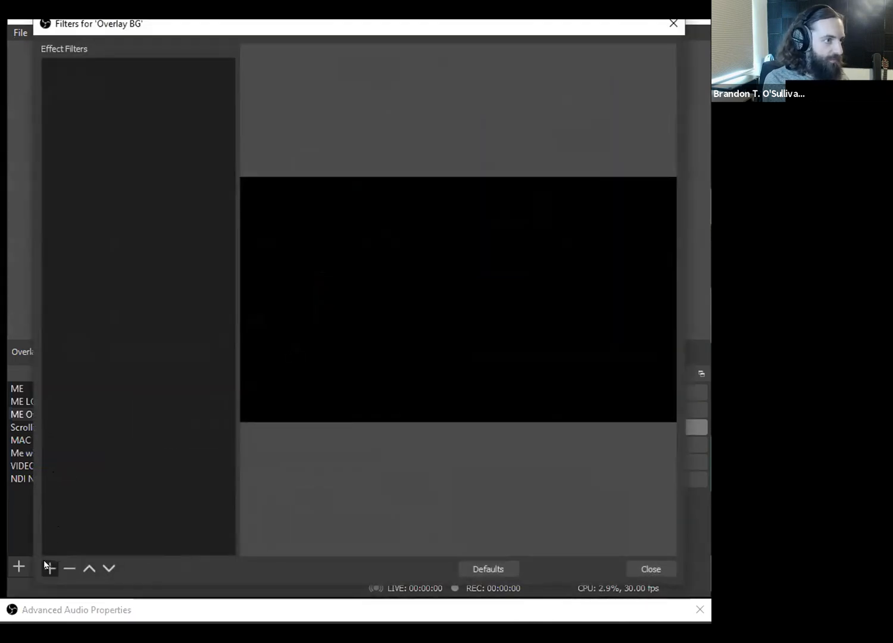
left_click(44, 563)
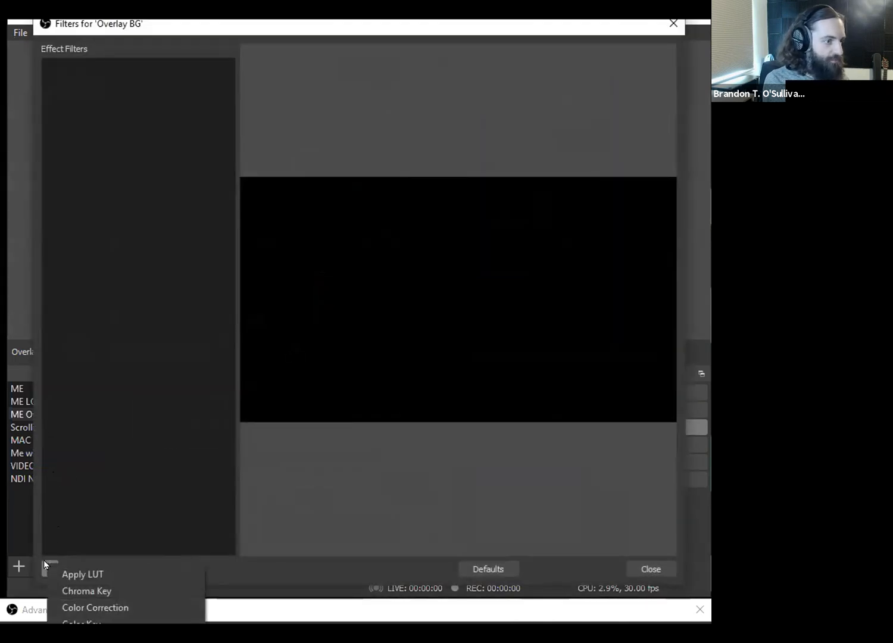
left_click(100, 609)
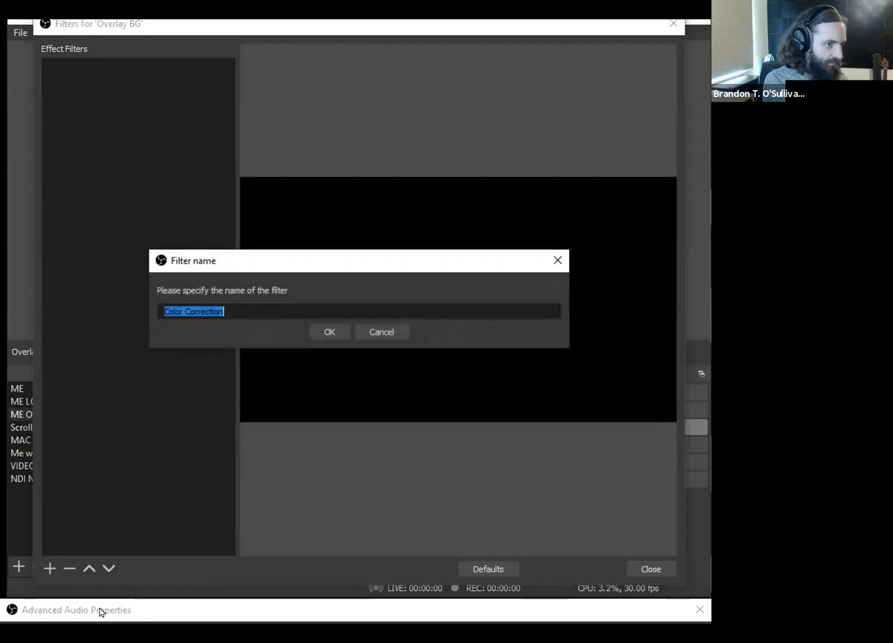
left_click(323, 333)
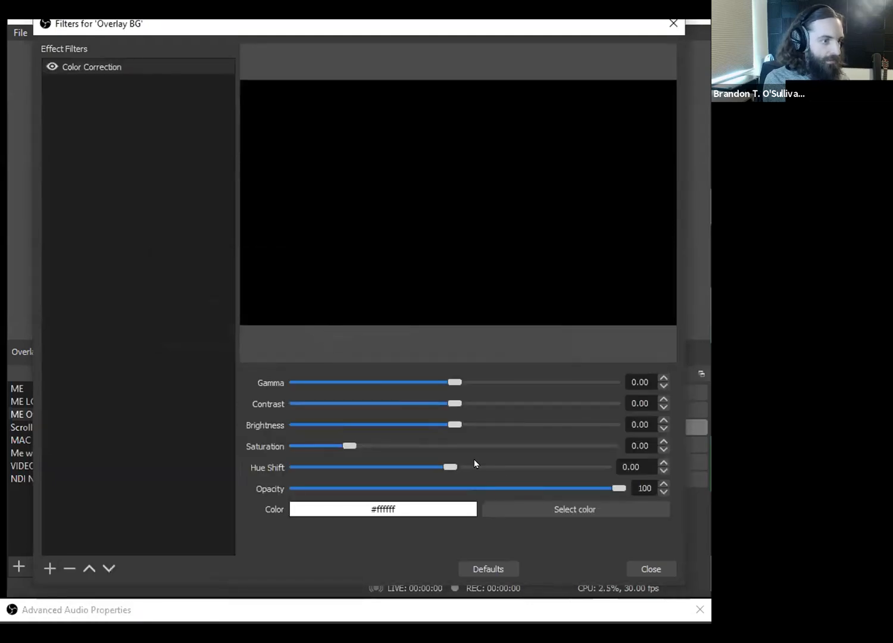
left_click_drag(590, 489, 478, 496)
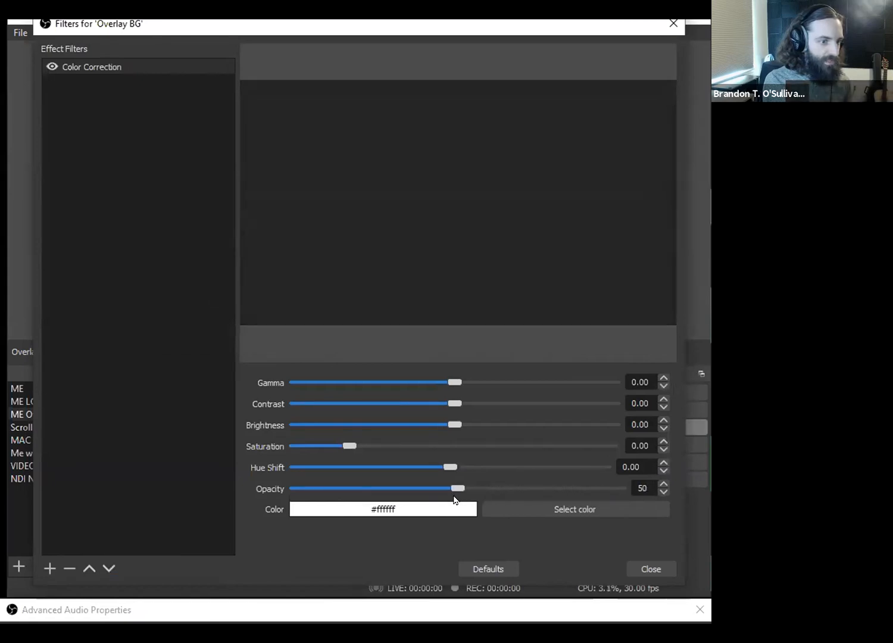
- Set the Color Correction filter's color to purple (#aa55ff)
left_click(562, 504)
left_click(244, 230)
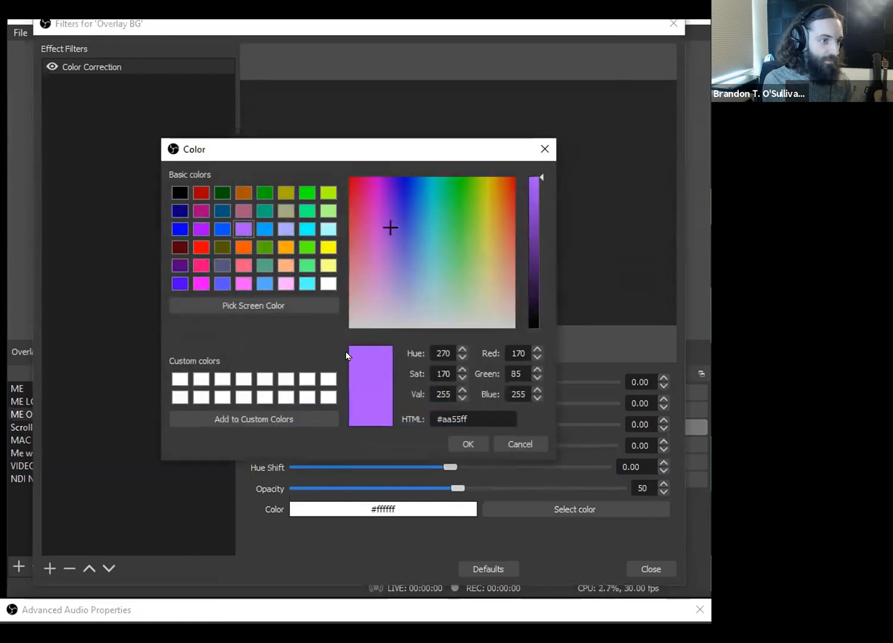
left_click(453, 438)
- Set the Color Correction filter's color to black (#000000) and close the Overlay BG filters
left_click(505, 507)
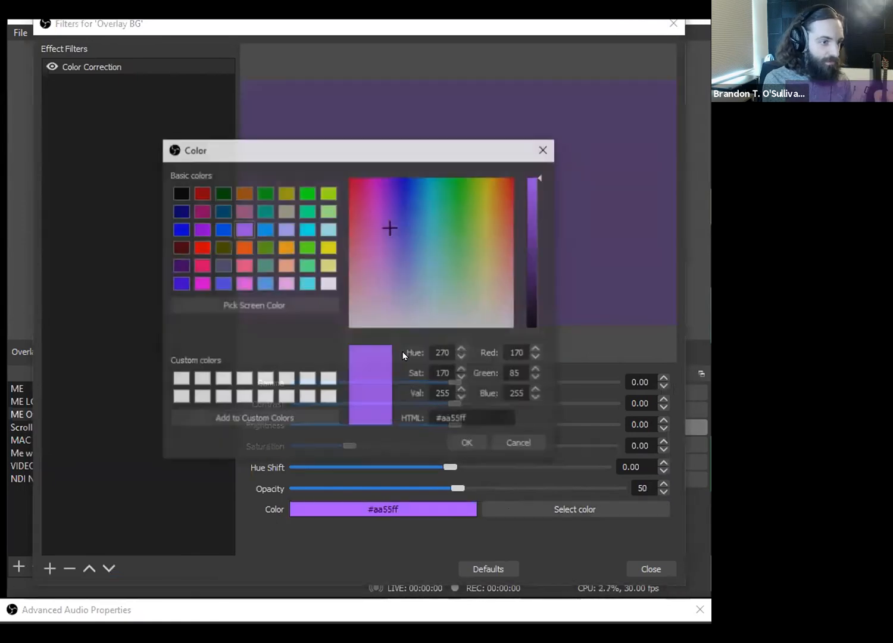
left_click_drag(528, 235, 527, 344)
left_click(477, 443)
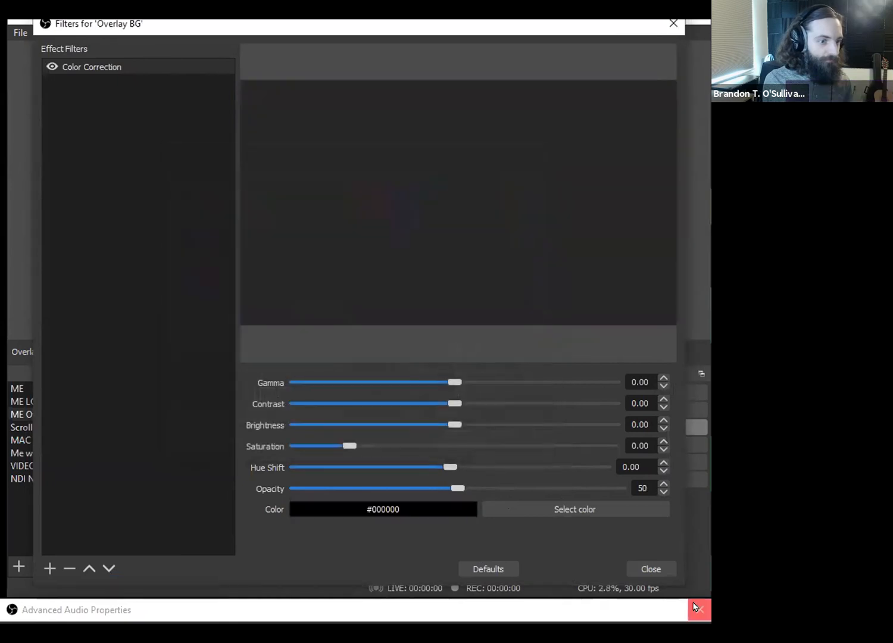
left_click(650, 569)
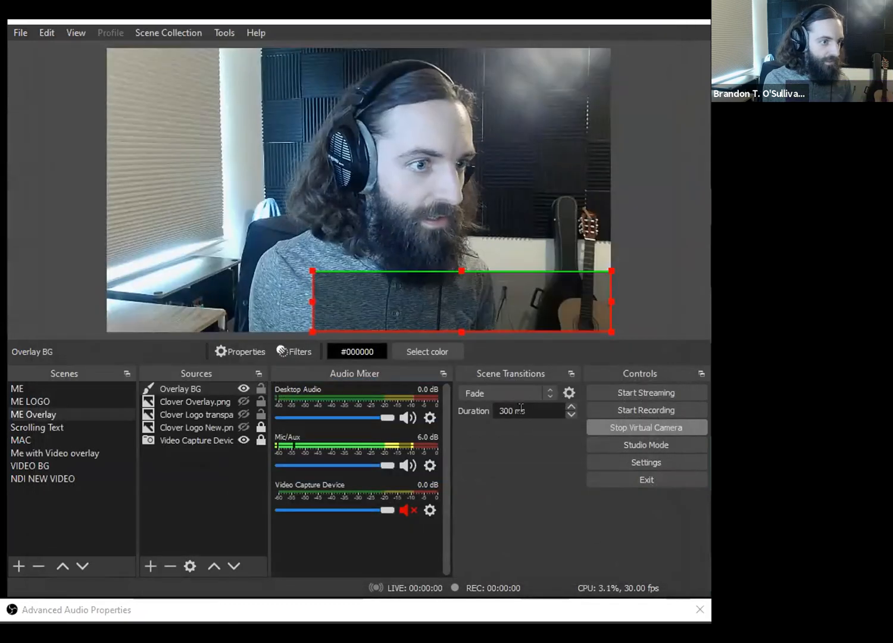
- Deselect Overlay BG and add a new Text (GDI+) source called "Name" to the ME Overlay scene
left_click(391, 306)
left_click(206, 390)
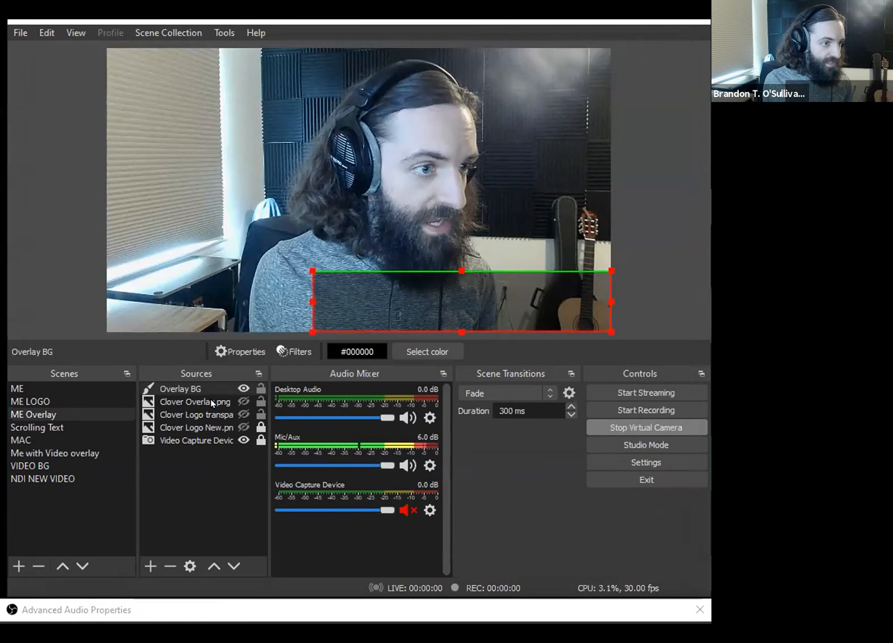
left_click(177, 483)
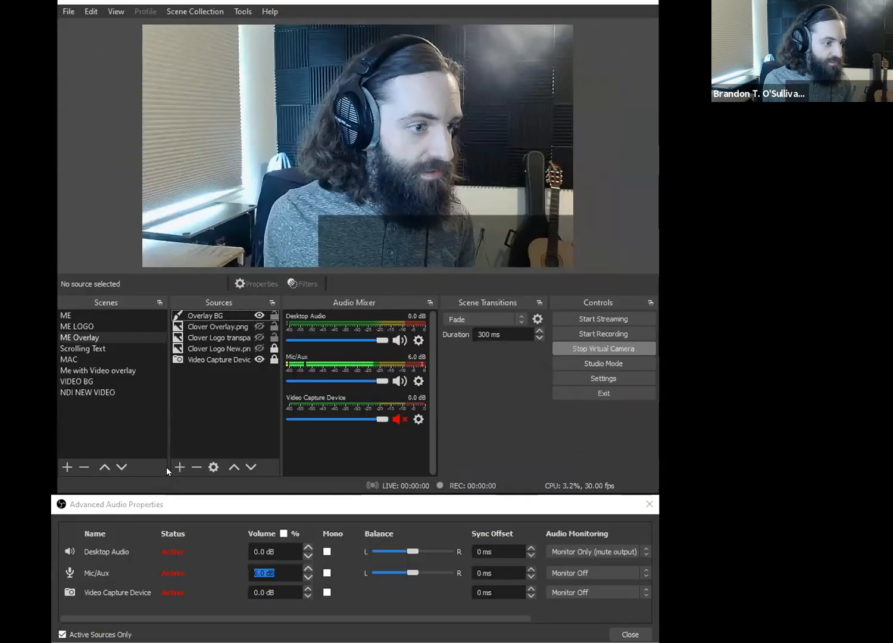
left_click(180, 467)
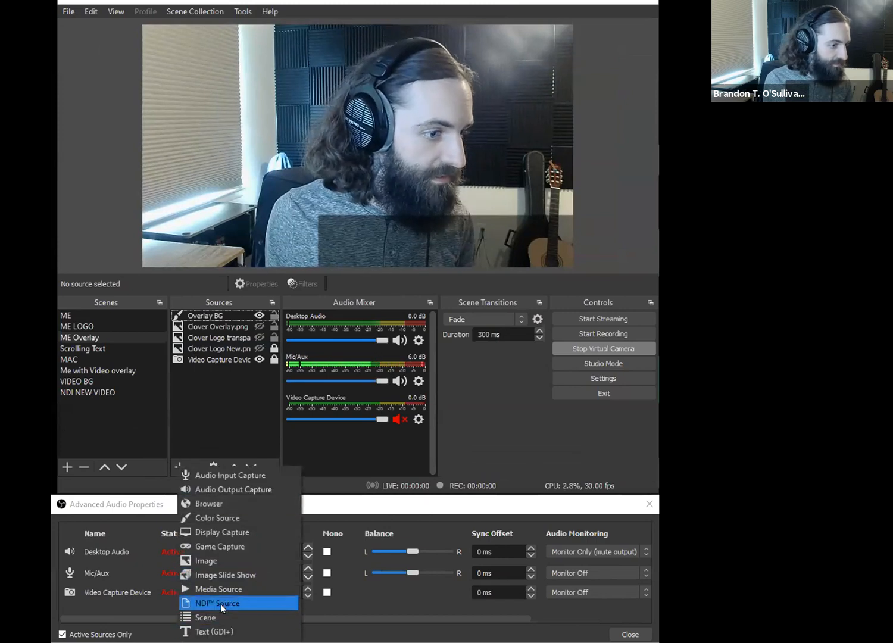
left_click(214, 631)
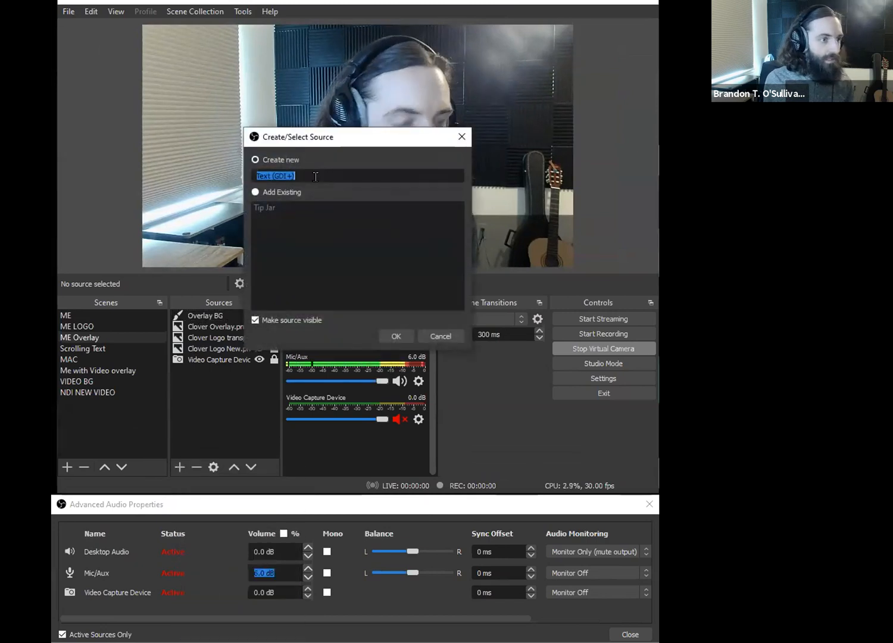
type("Name")
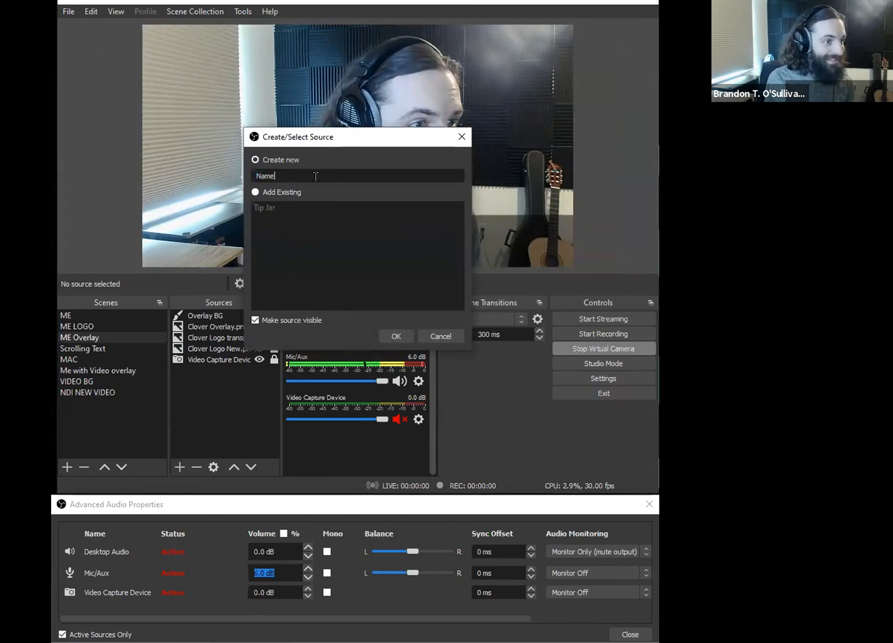
left_click(396, 336)
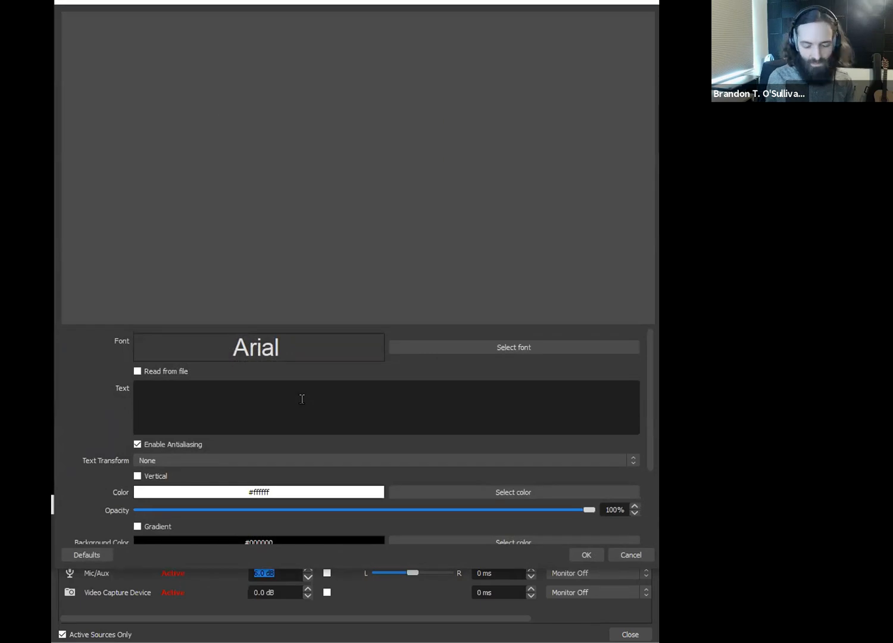
- Enter the presenter's full name as the text of the Name source
left_click(302, 399)
type("Brandon O'Sullivan")
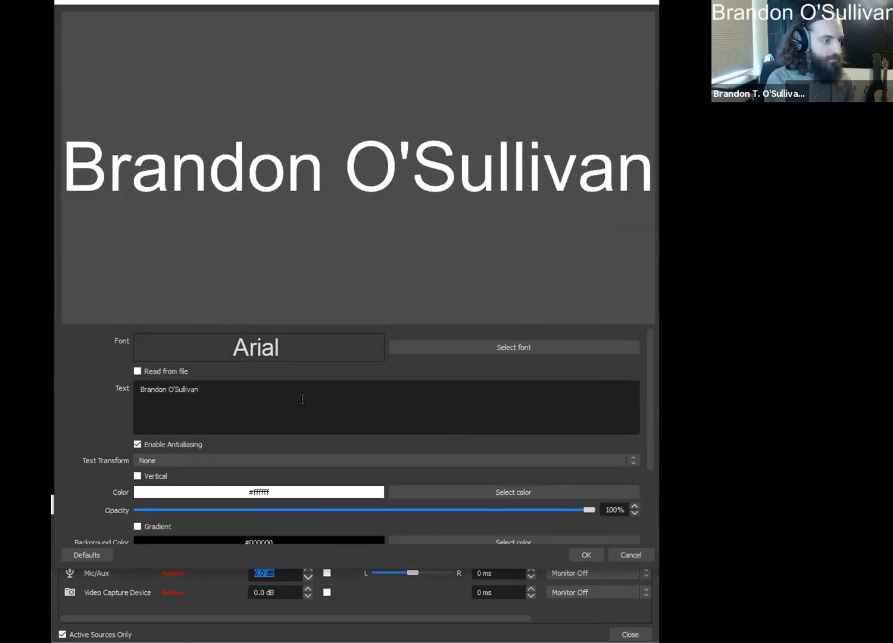
- Try a text background opacity of about 45%, remove the background again, and accept the Name source's properties
scroll(505, 420, "down", 3)
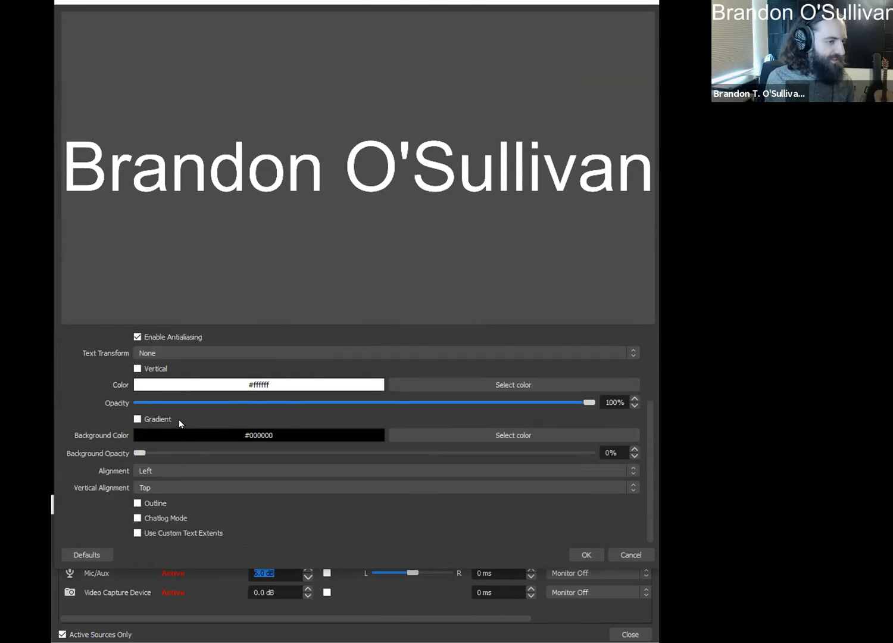
left_click_drag(263, 458, 358, 453)
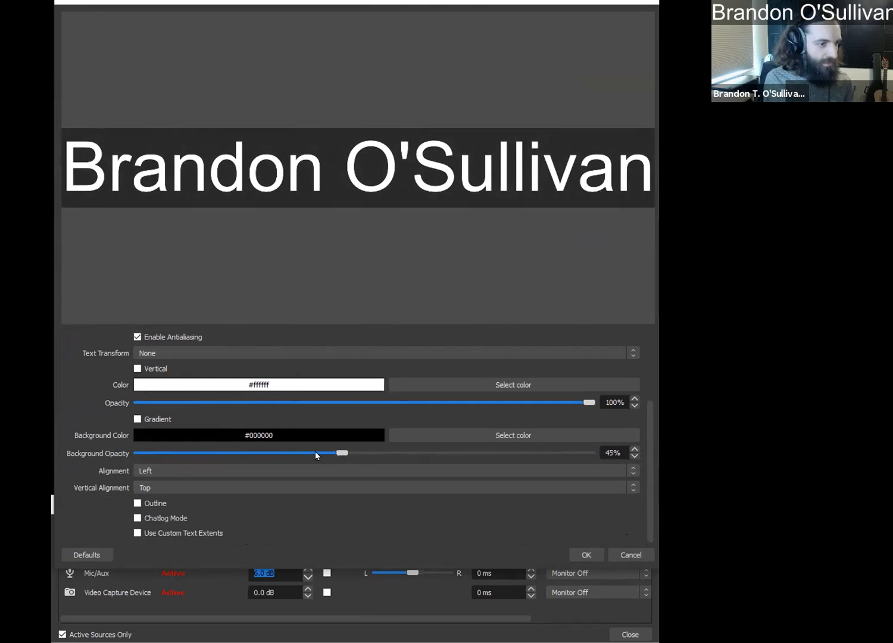
left_click_drag(316, 452, 105, 448)
left_click(580, 554)
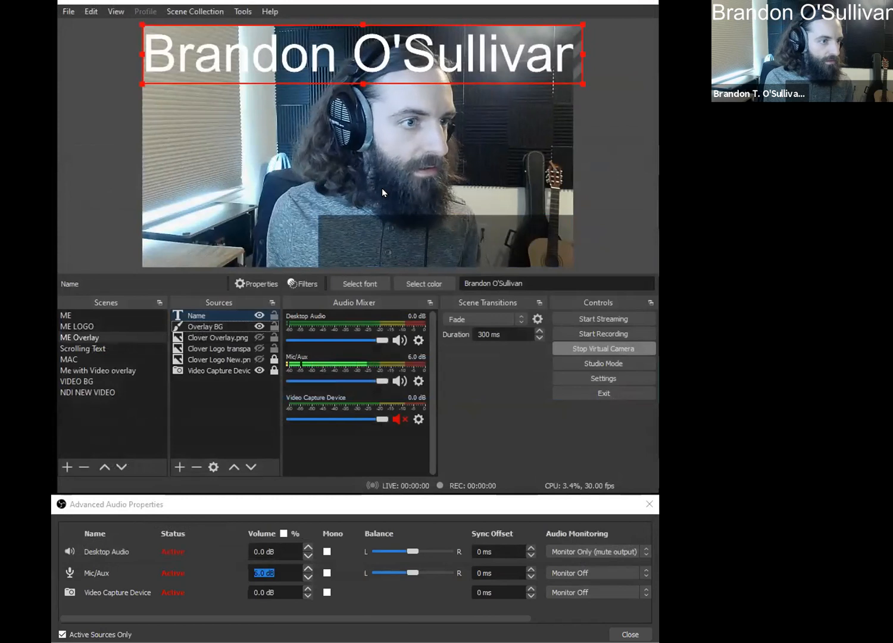
- Scale the name text down onto the lower-right band, adjust the size and position of Overlay BG behind it, and deselect
left_click_drag(451, 225, 452, 268)
left_click_drag(153, 238, 374, 239)
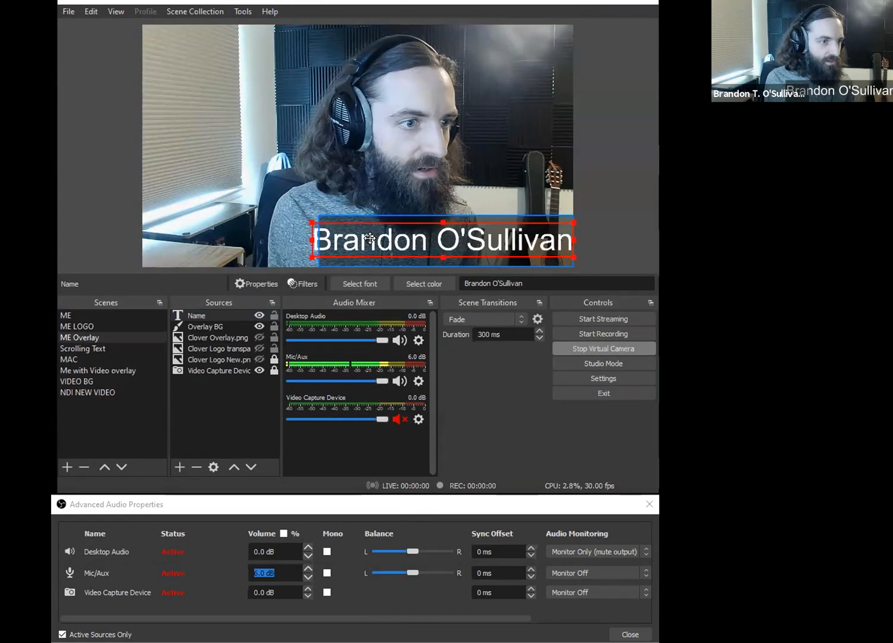
left_click(329, 215)
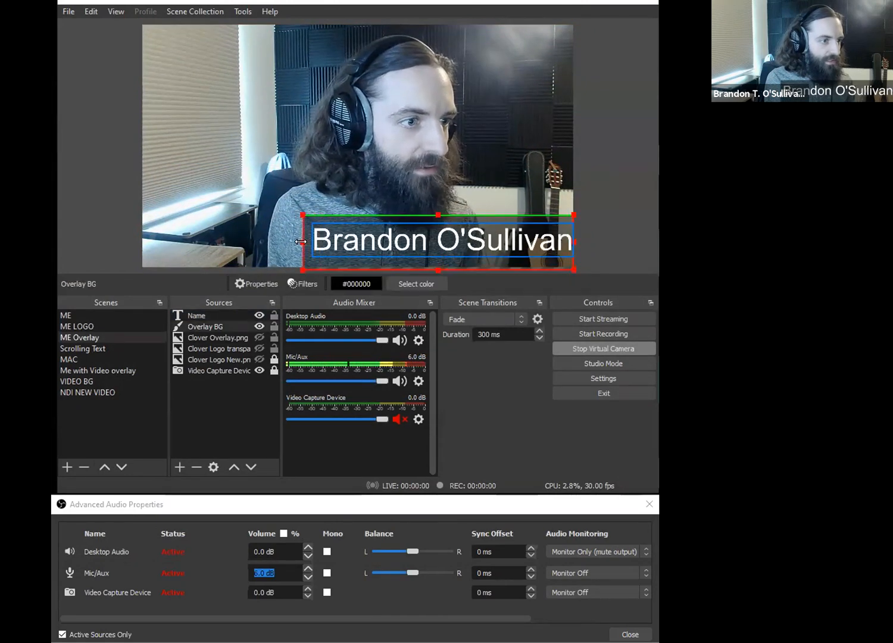
left_click_drag(306, 246, 313, 250)
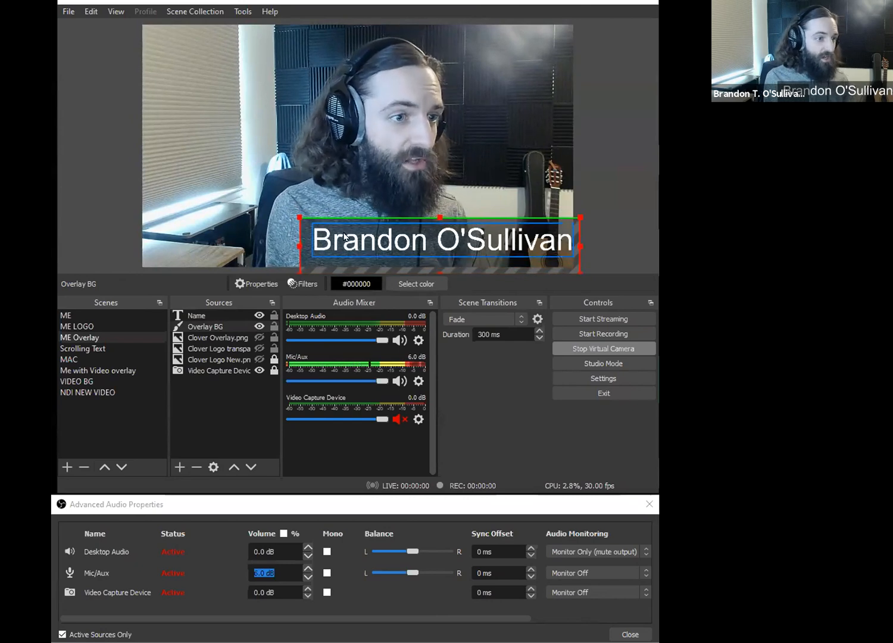
left_click_drag(306, 244, 282, 236)
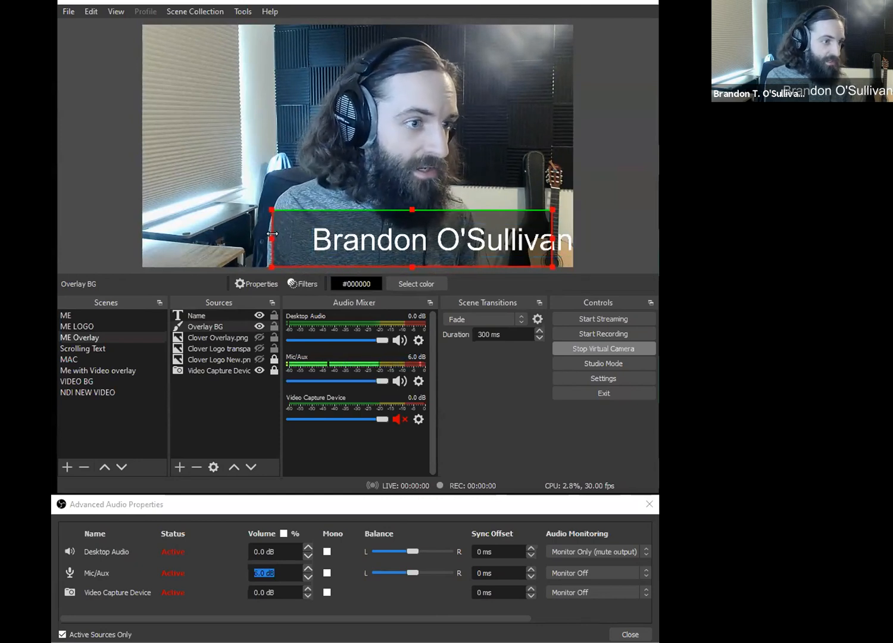
left_click_drag(272, 239, 293, 238)
left_click_drag(402, 215, 406, 220)
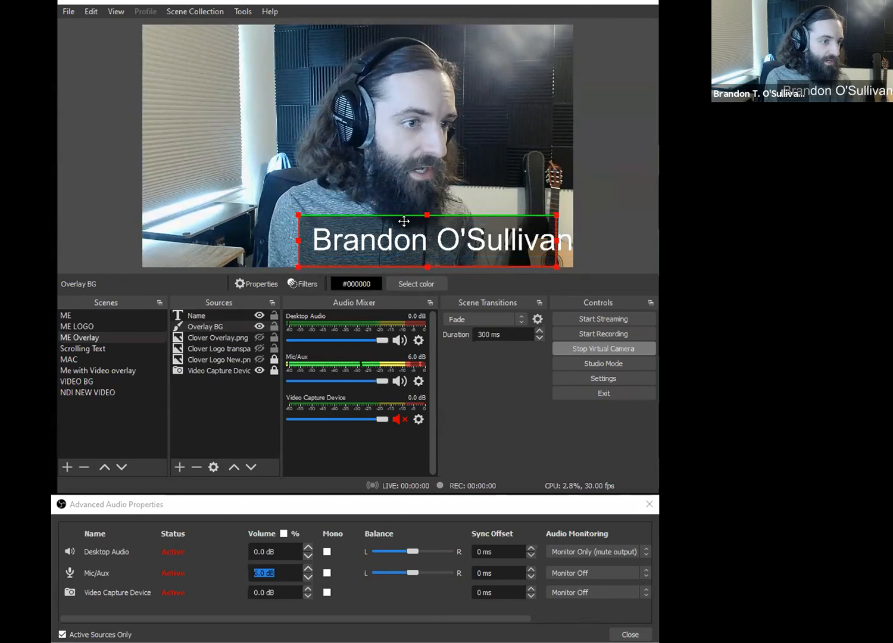
left_click(423, 211)
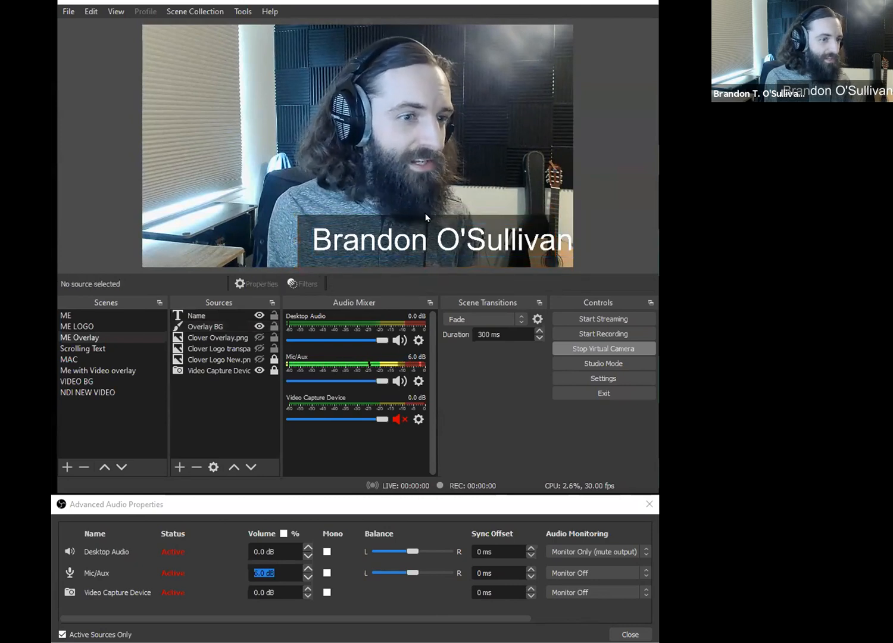
- Shift the name text slightly left and widen and reposition Overlay BG so that it frames the whole name
left_click_drag(526, 244, 497, 235)
left_click(549, 232)
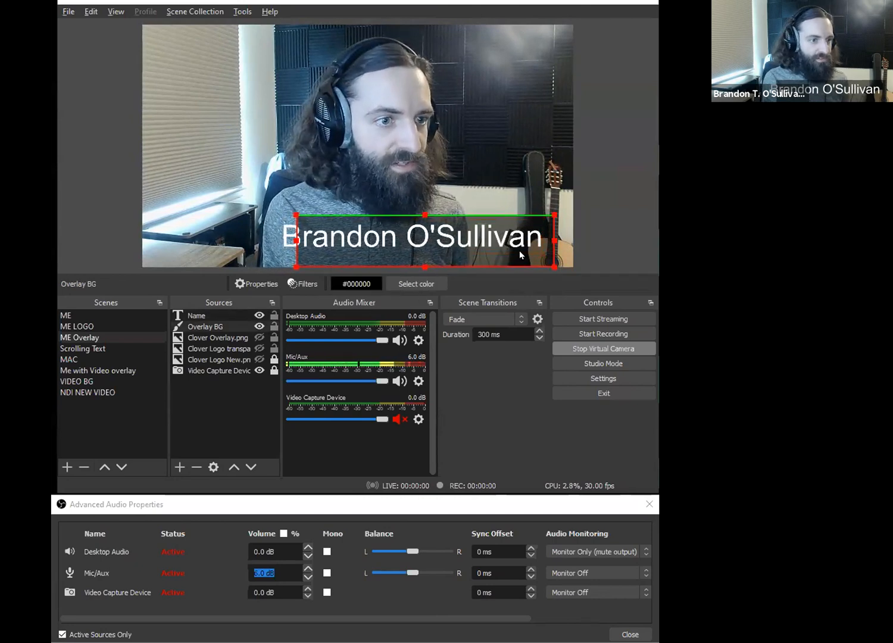
left_click_drag(292, 239, 269, 239)
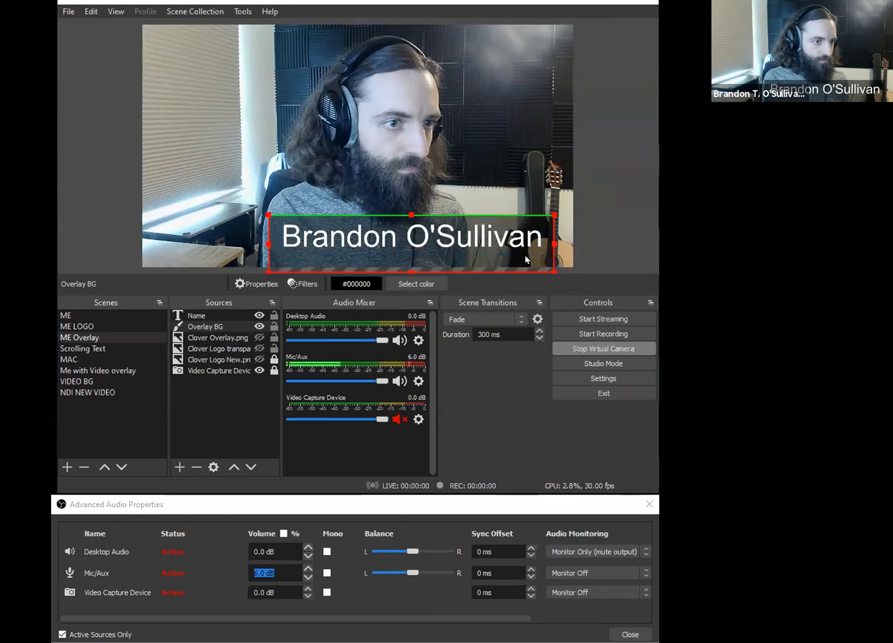
left_click_drag(533, 258, 540, 255)
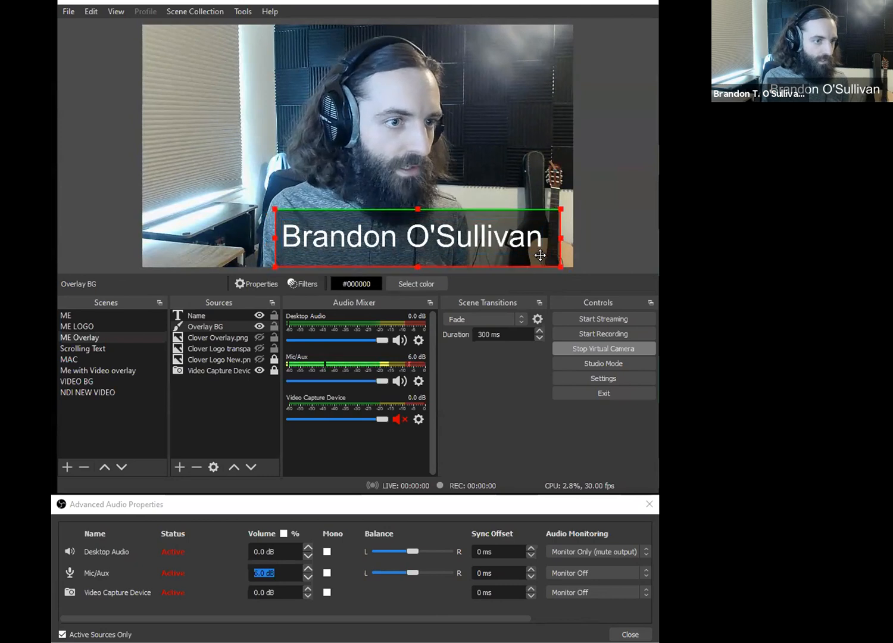
- Hide the Overlay BG and Name sources in the ME Overlay scene and switch to the ME scene
left_click(259, 326)
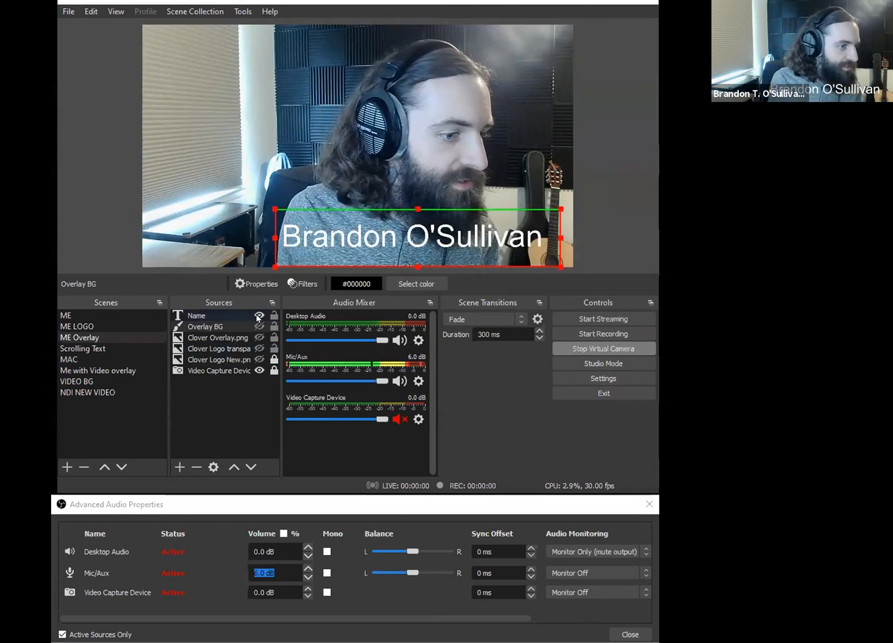
left_click(258, 316)
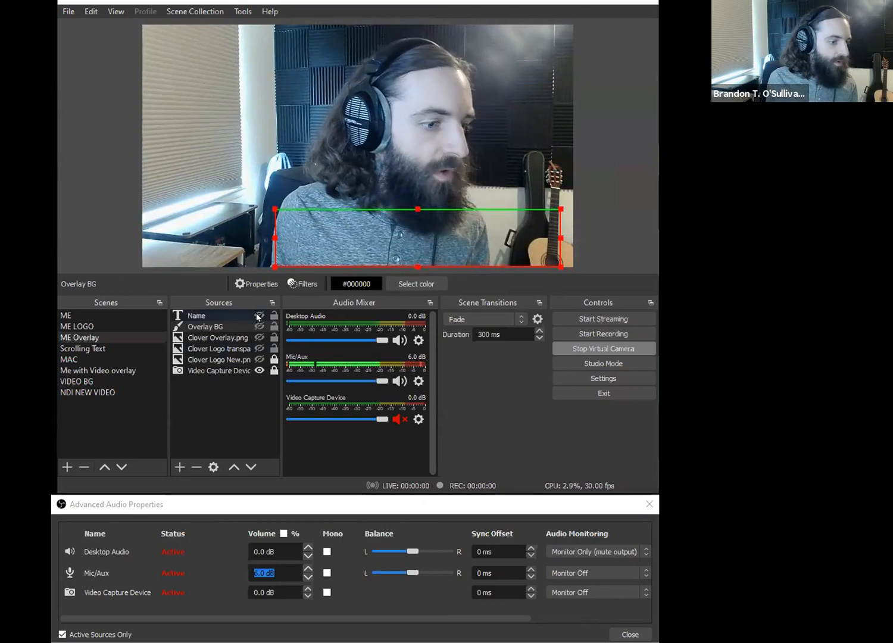
left_click(118, 314)
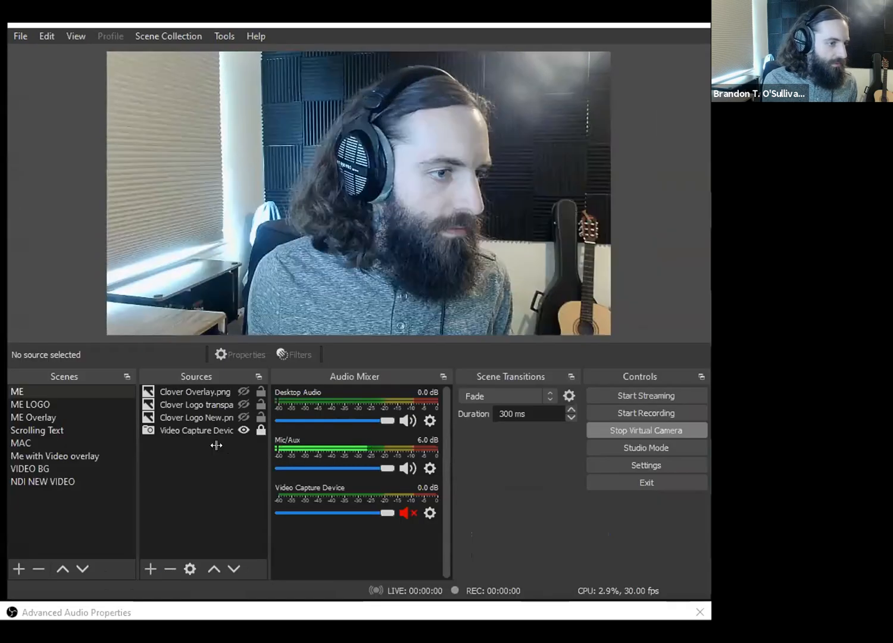
- Add a video capture device source named "my video camera", try Live! Cam Sync 1080p as its device, and cancel the properties
left_click(225, 347)
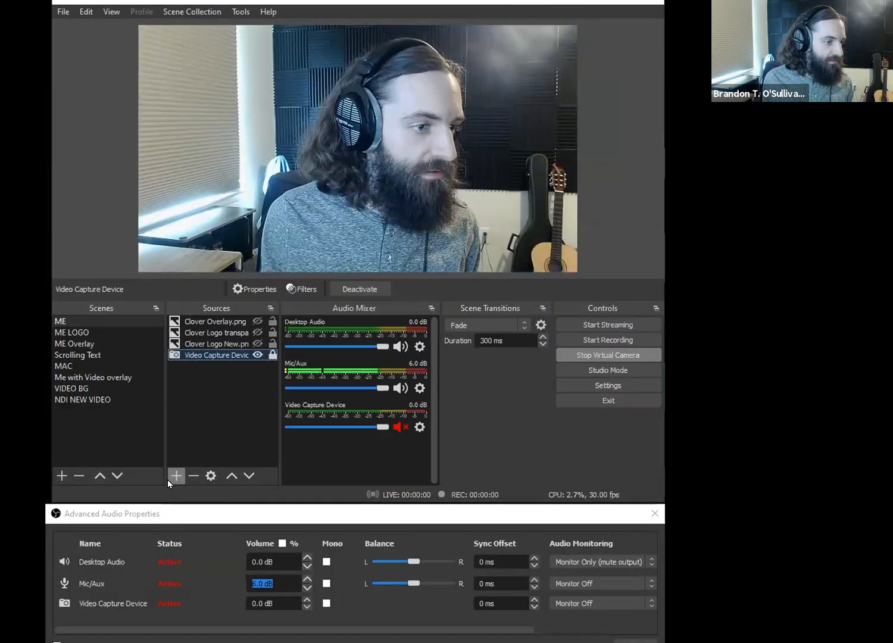
left_click(150, 569)
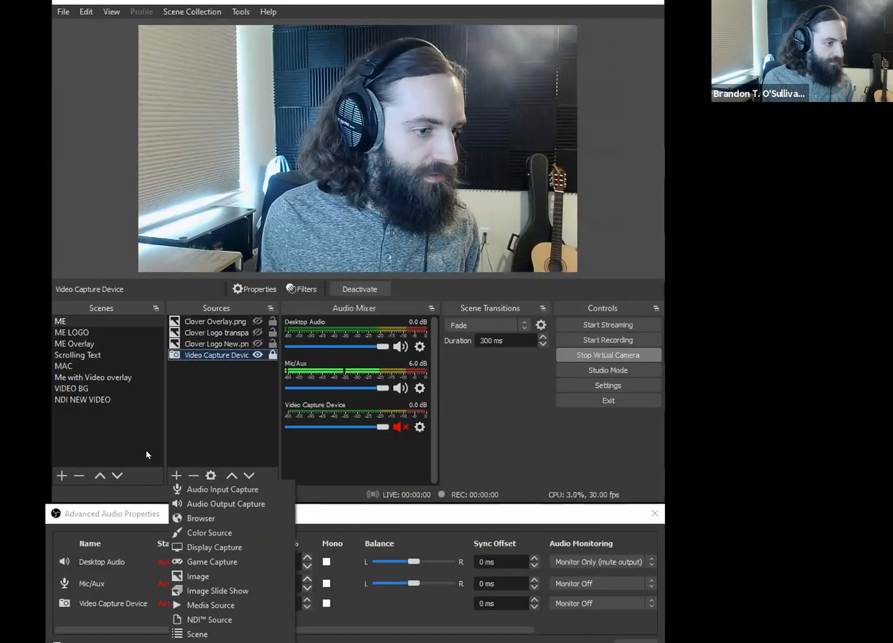
left_click(147, 450)
left_click(177, 478)
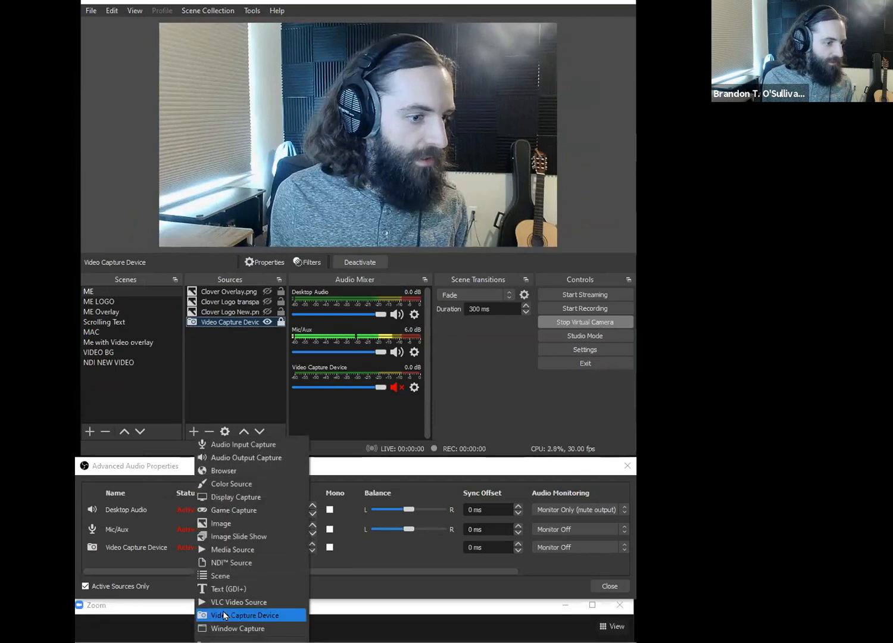
left_click(225, 616)
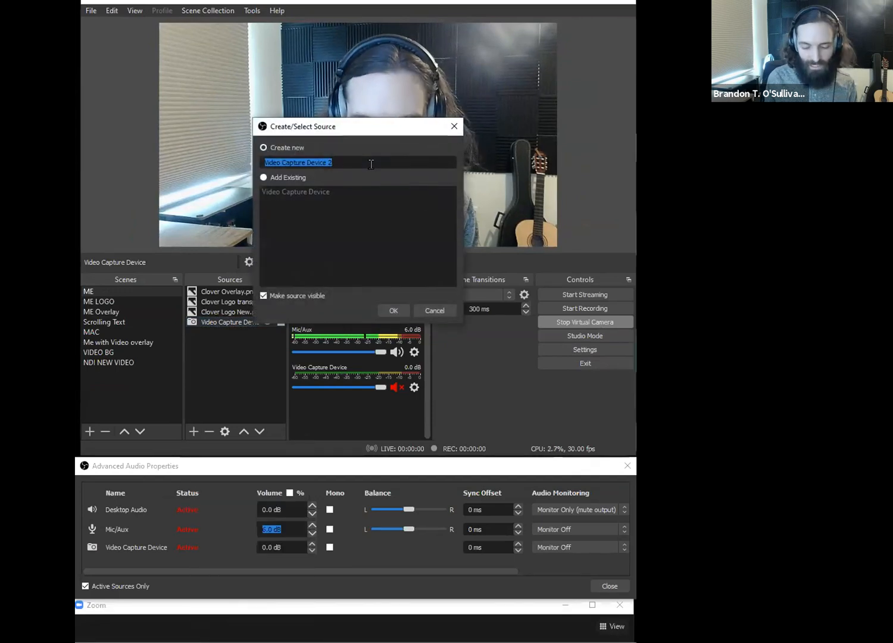
type("my video camera")
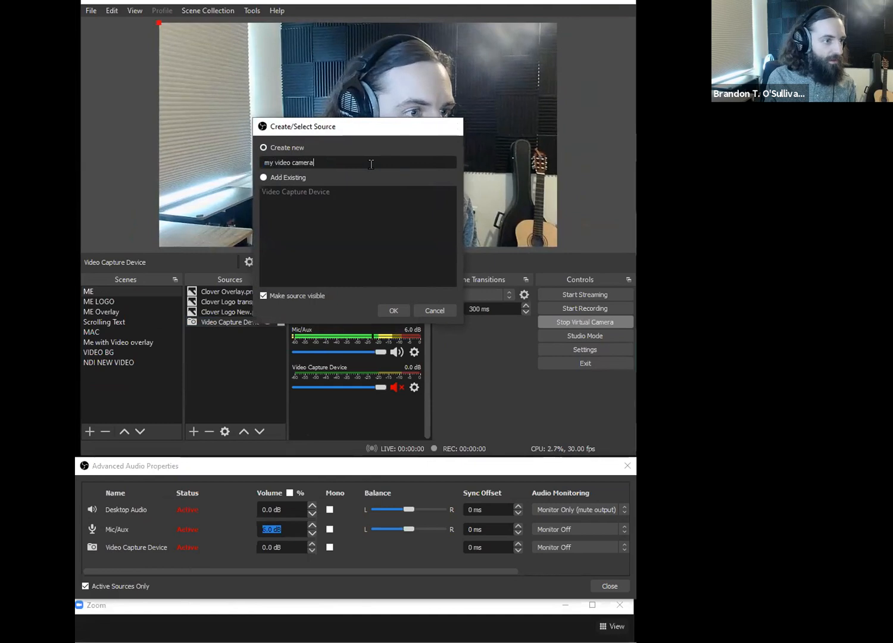
key("Return")
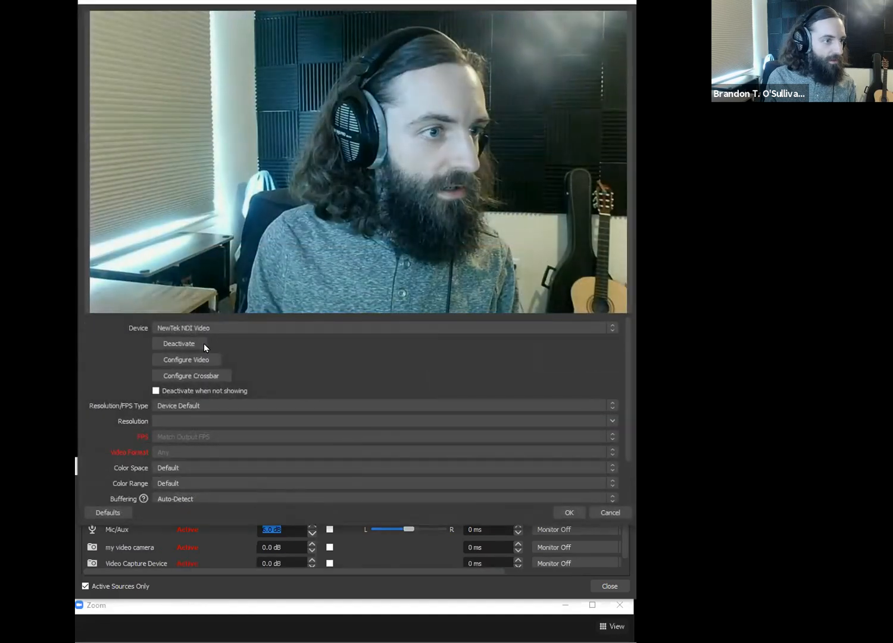
left_click(205, 328)
left_click(215, 345)
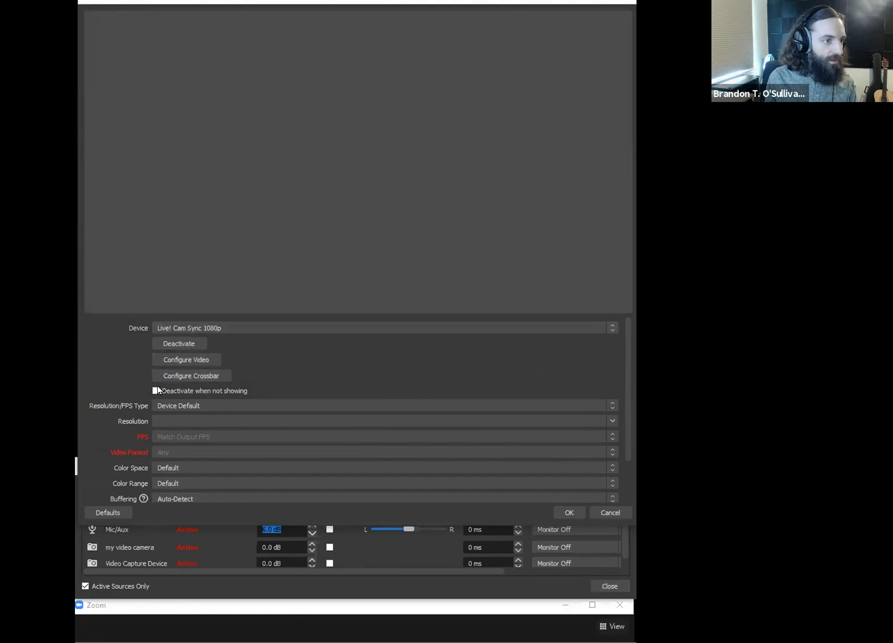
left_click(603, 512)
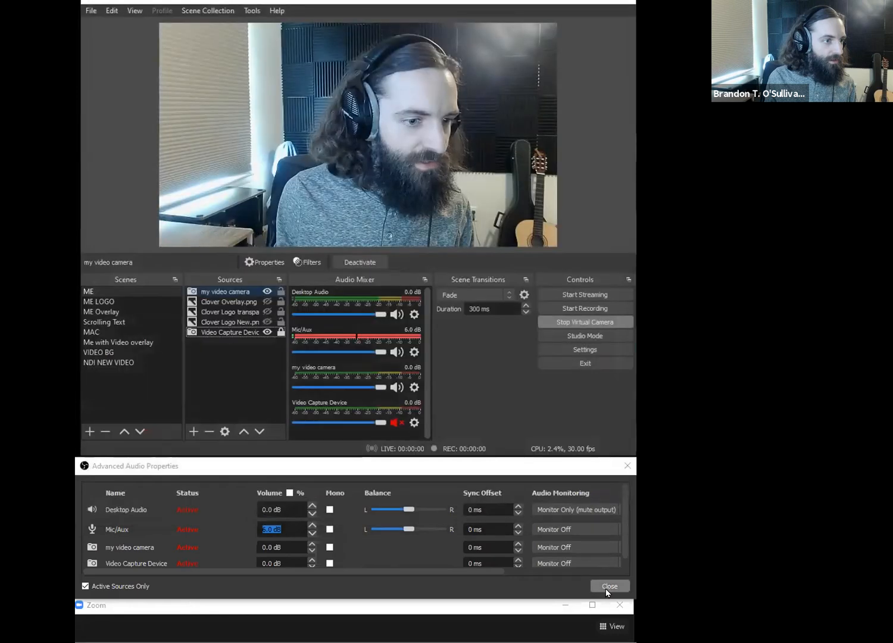
- Remove the "my video camera" source from the ME scene
left_click(244, 292)
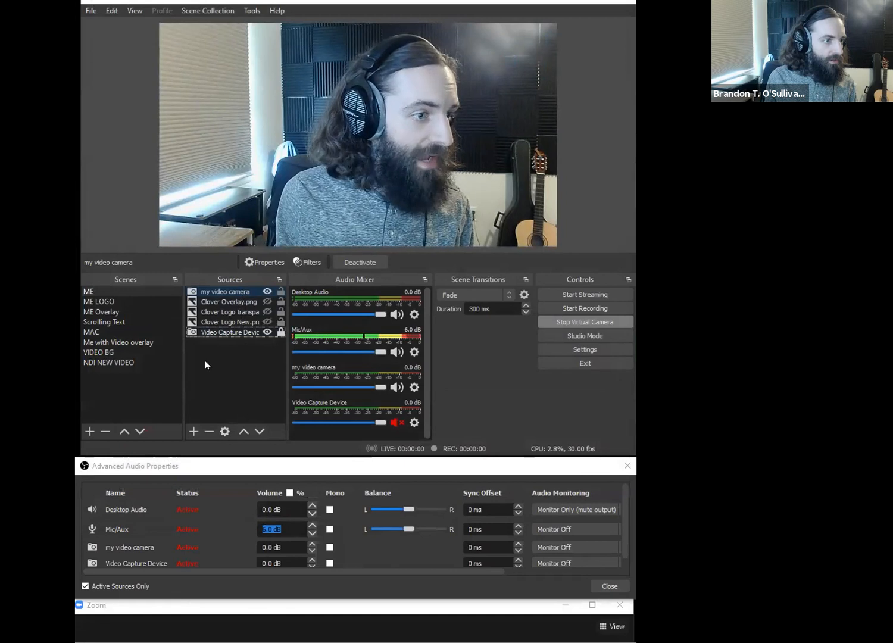
left_click(208, 430)
left_click(405, 243)
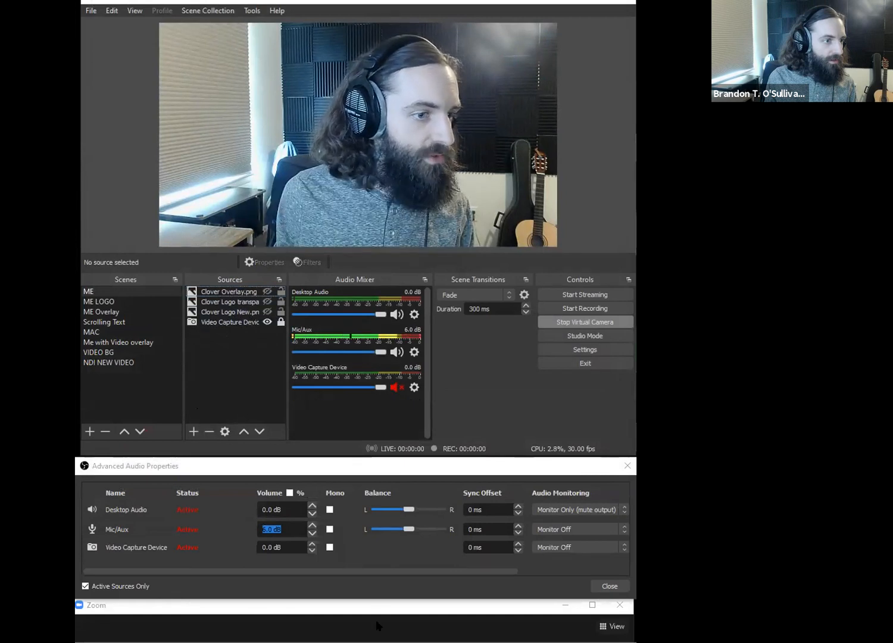
- Close the advanced audio properties and open the Color Correction filter of the Video Capture Device source
left_click(609, 585)
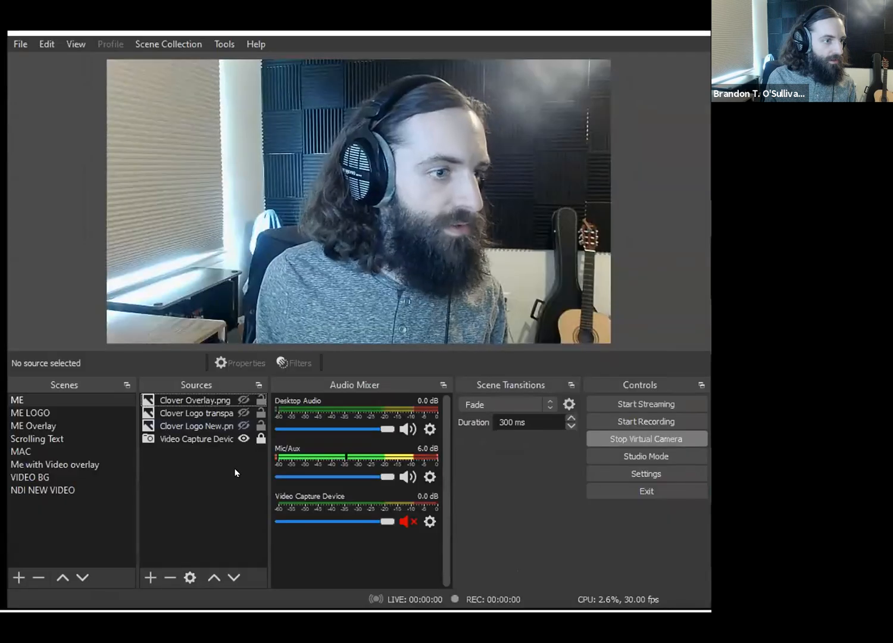
left_click(175, 439)
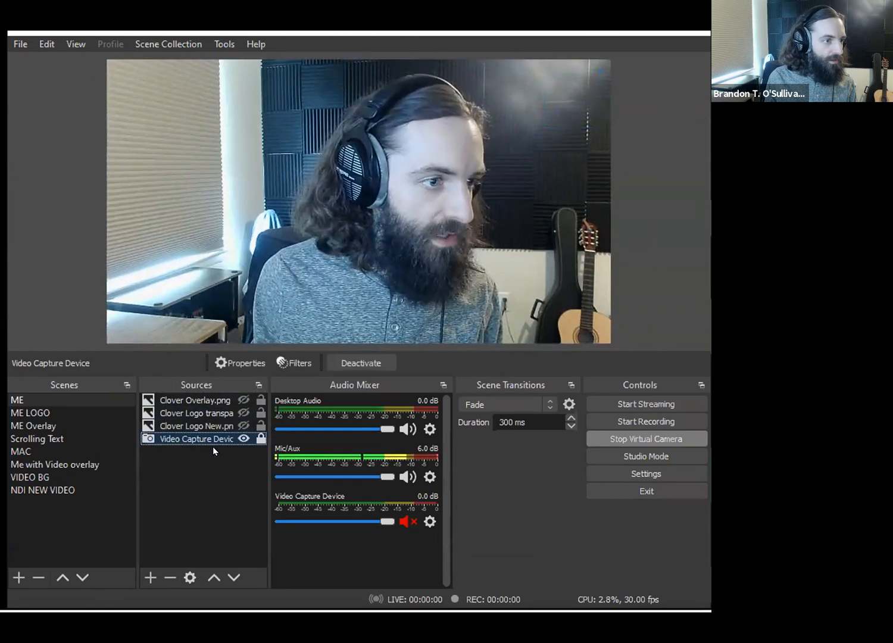
left_click(295, 363)
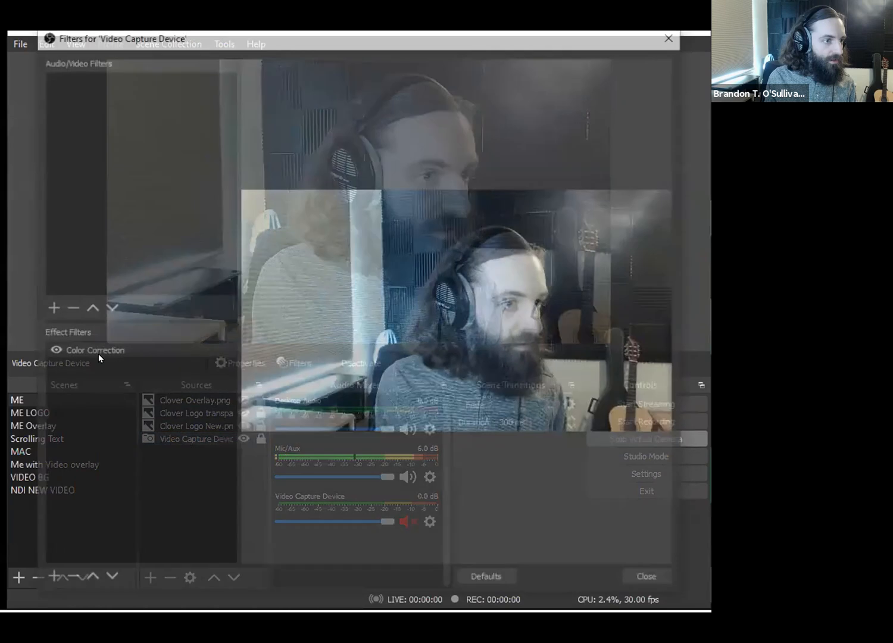
left_click(72, 351)
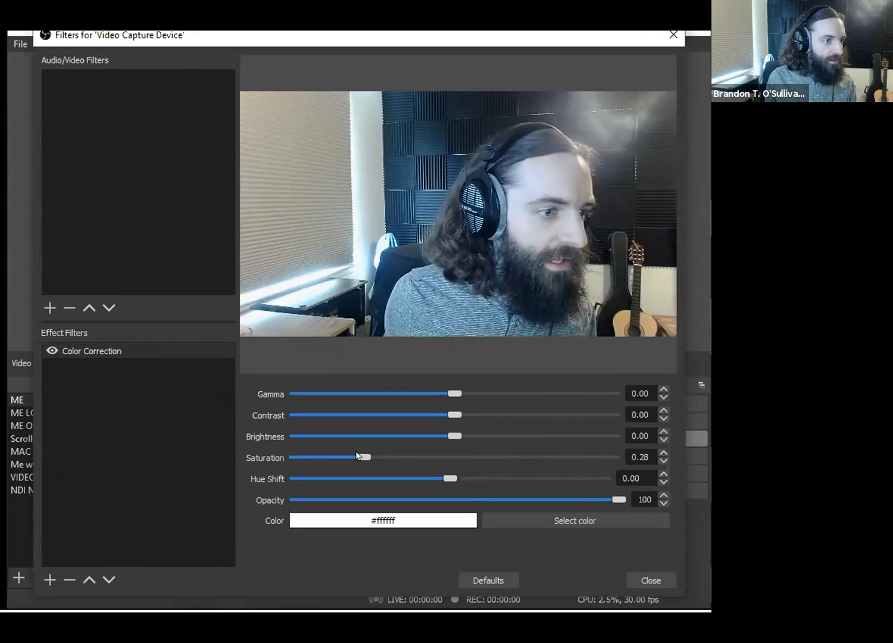
- Try a saturation of -1.00, the orange color #ffaa00, an opacity of 28 and a hue shift of about -61, and restore the defaults
left_click_drag(505, 458, 379, 453)
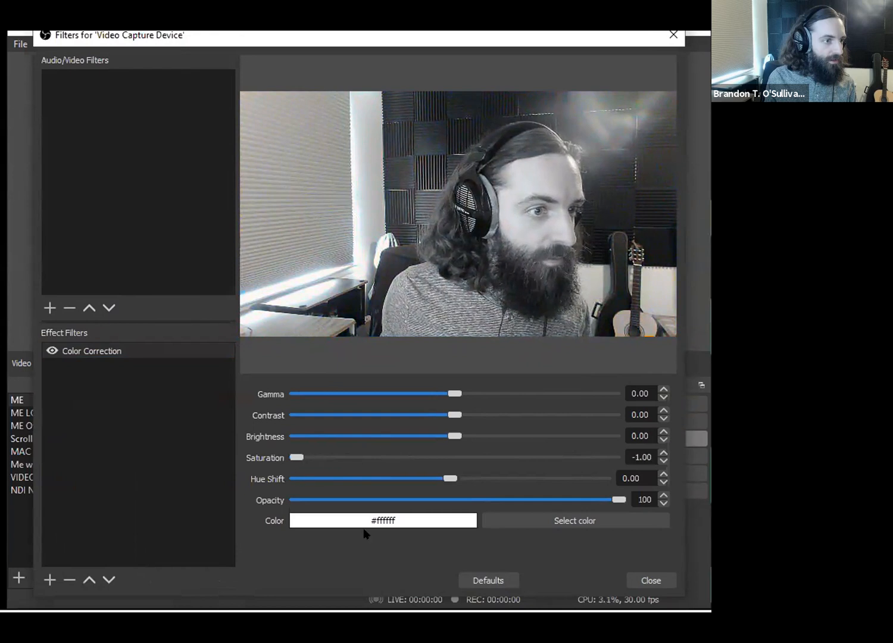
left_click(525, 519)
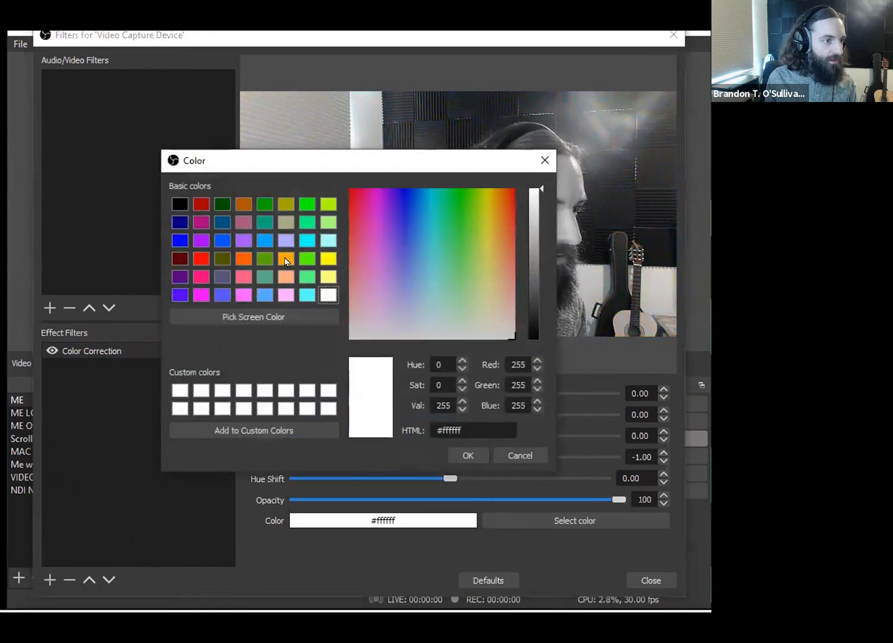
left_click(286, 259)
left_click(468, 456)
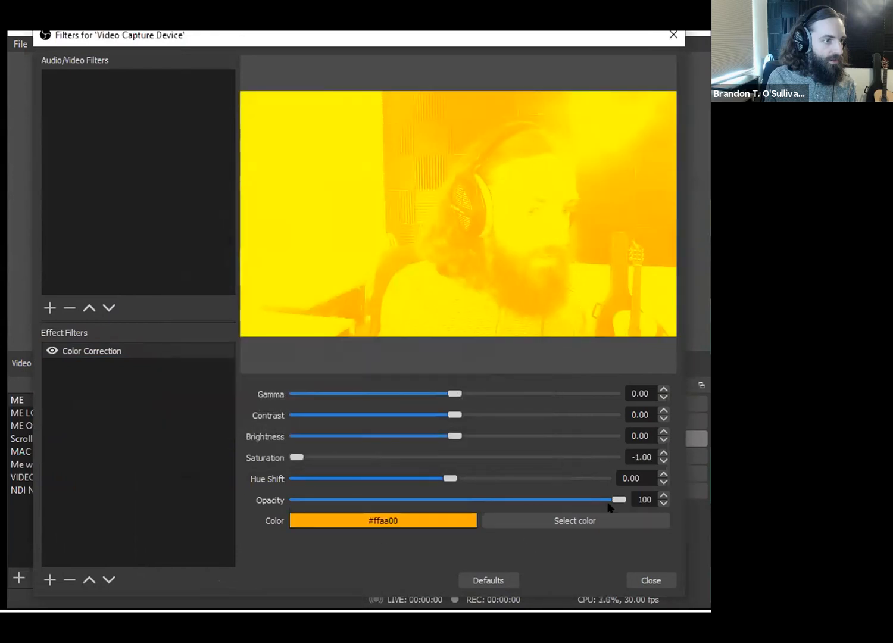
left_click_drag(595, 499, 382, 501)
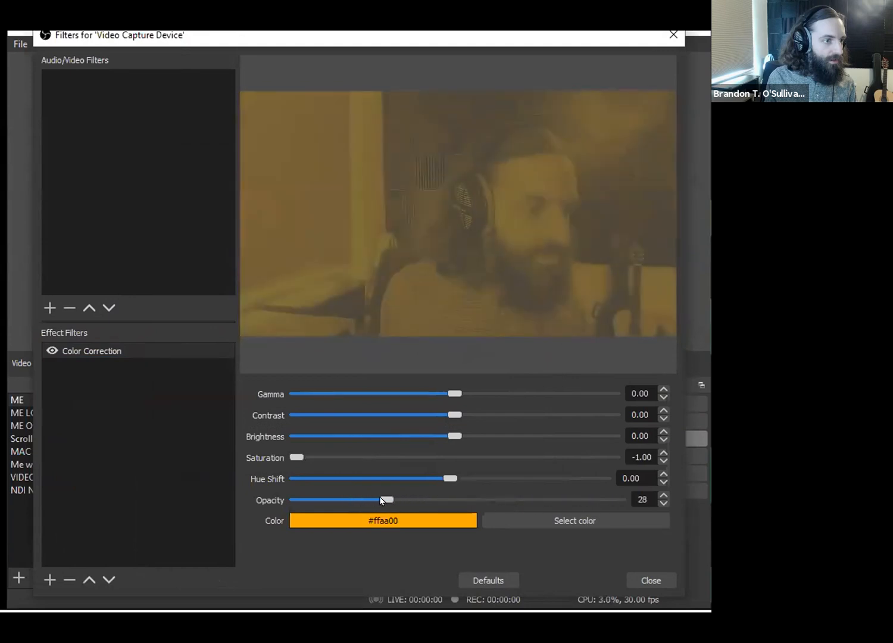
left_click_drag(442, 480, 393, 482)
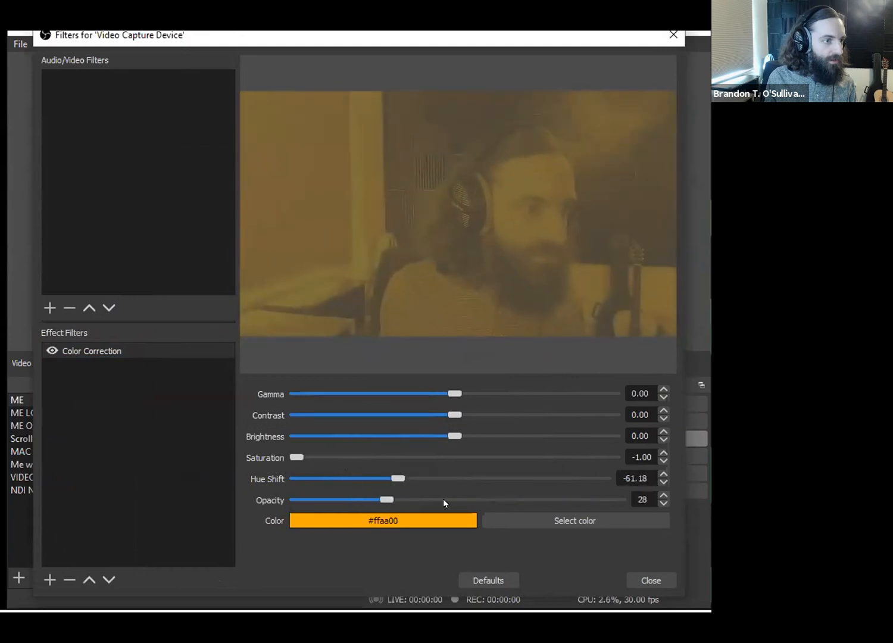
left_click(487, 581)
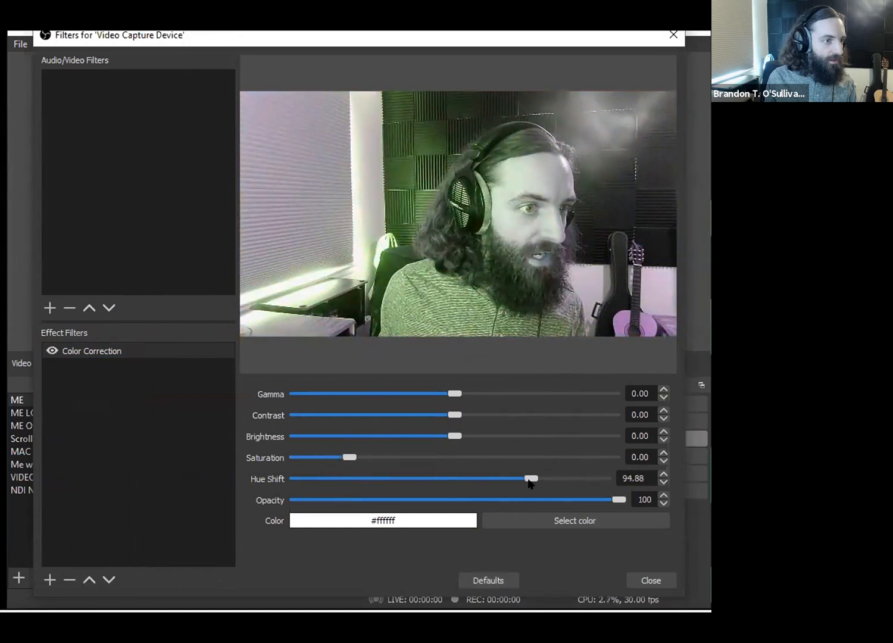
- Try a hue shift of about 110, a saturation of 0.84, a gamma of -0.23 and a higher contrast on the camera image
mouse_move(557, 476)
left_mouse_down()
mouse_move(417, 483)
mouse_move(544, 479)
left_mouse_up()
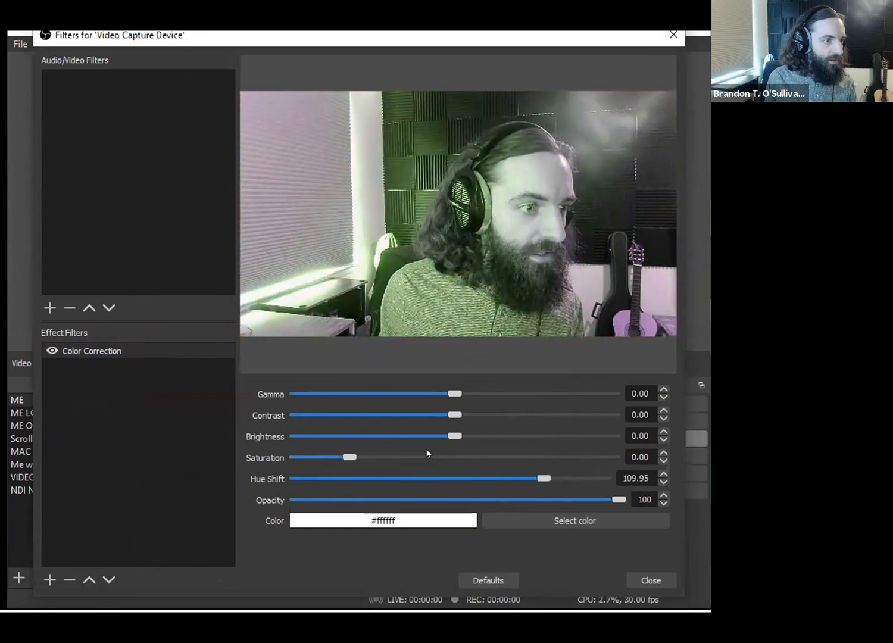
left_click_drag(346, 459, 450, 457)
left_click_drag(445, 457, 393, 457)
left_click(442, 393)
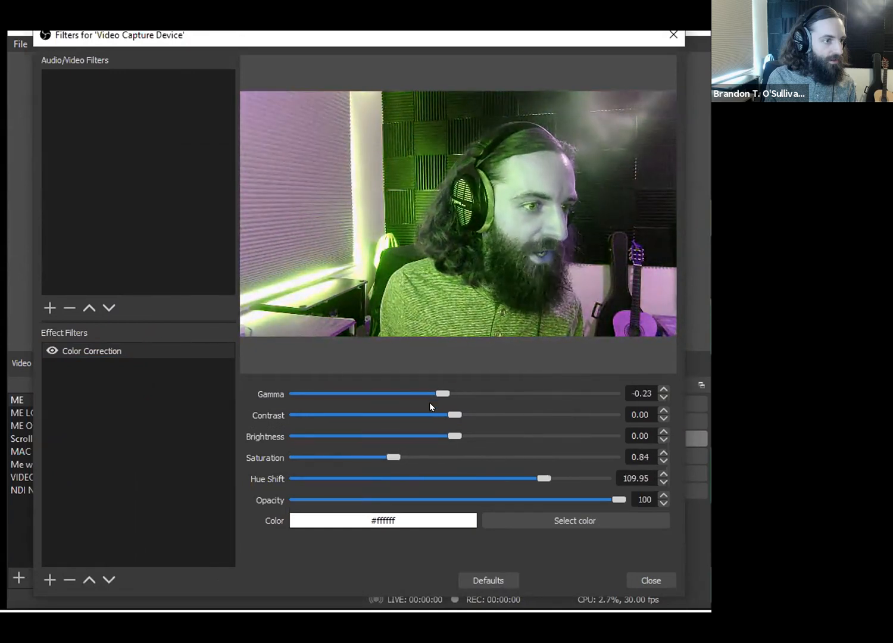
left_click_drag(465, 414, 482, 415)
- Reset the color correction to its defaults, set saturation to 0.19 and brightness to -0.04, and close the filters
left_click(482, 580)
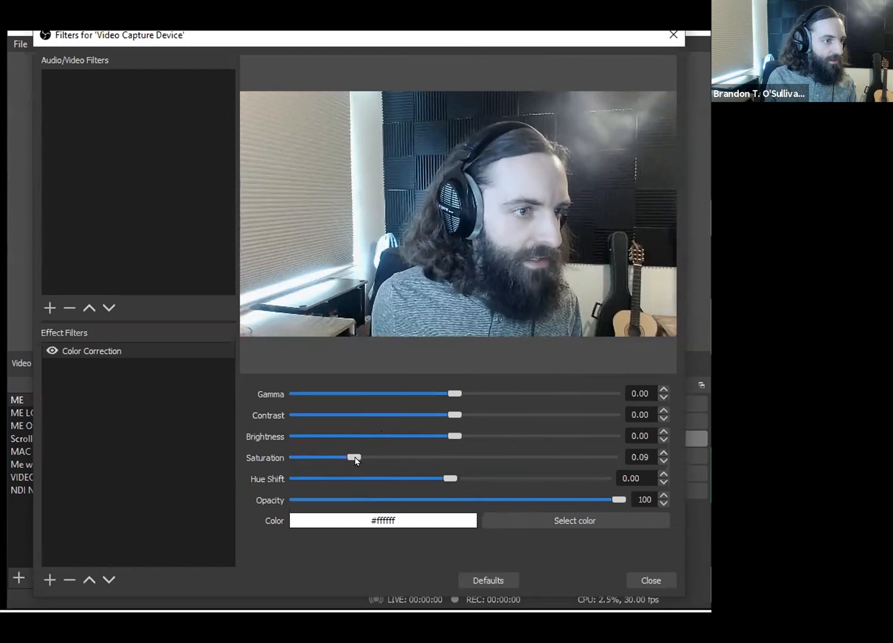
left_click_drag(451, 437, 440, 435)
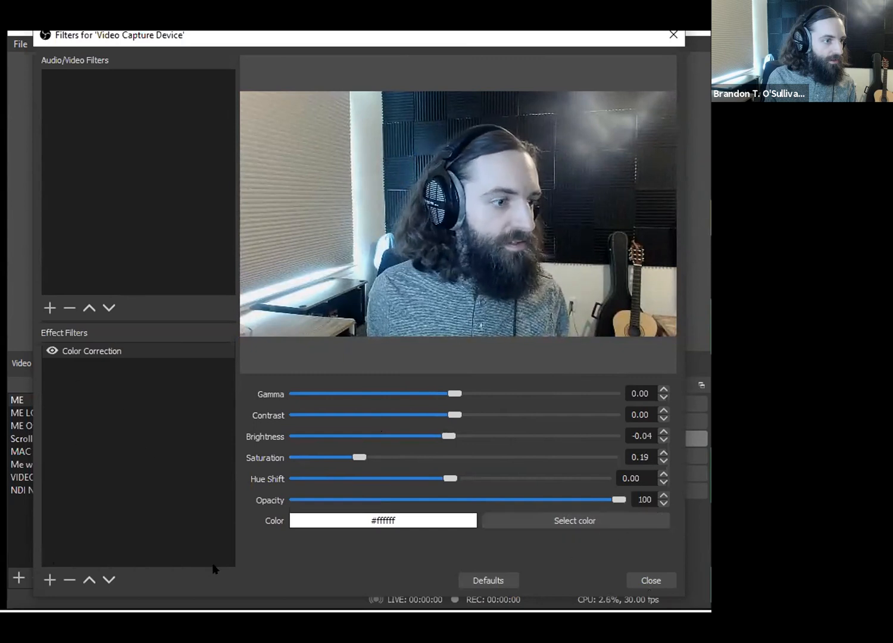
left_click(650, 580)
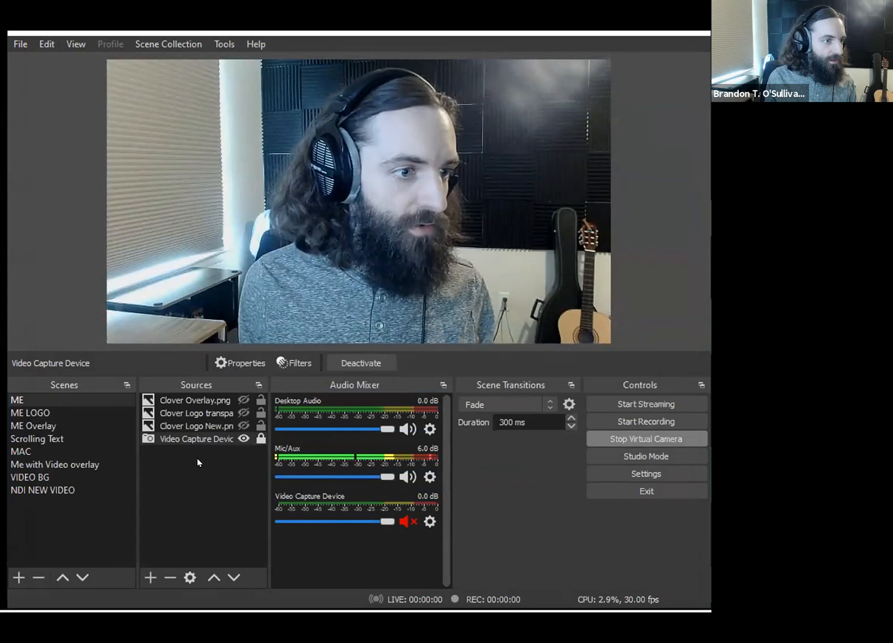
- Add an audio input capture source named Microphone that uses the device Microphone (4- RODE NT-USB)
left_click(150, 577)
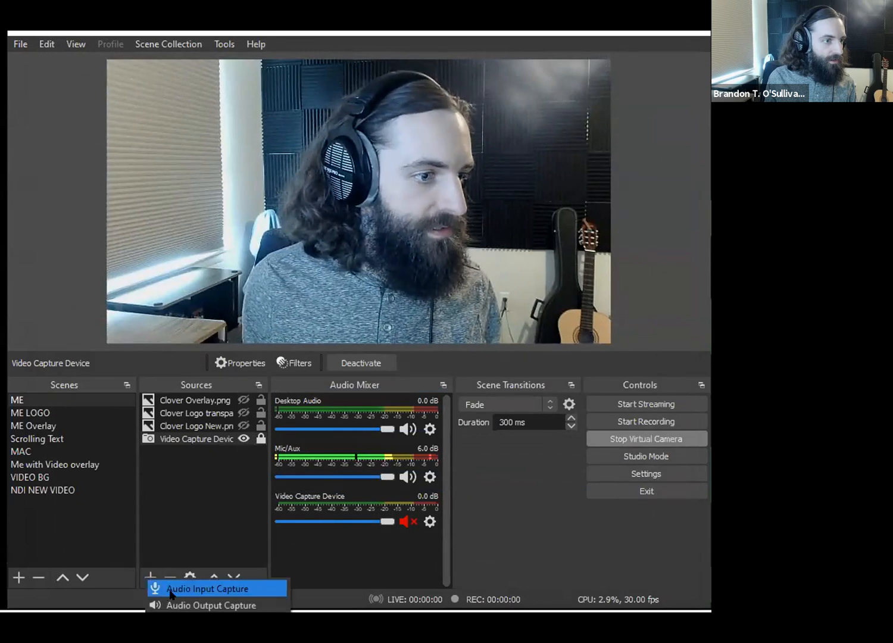
left_click(173, 588)
type("Microphone")
key("Return")
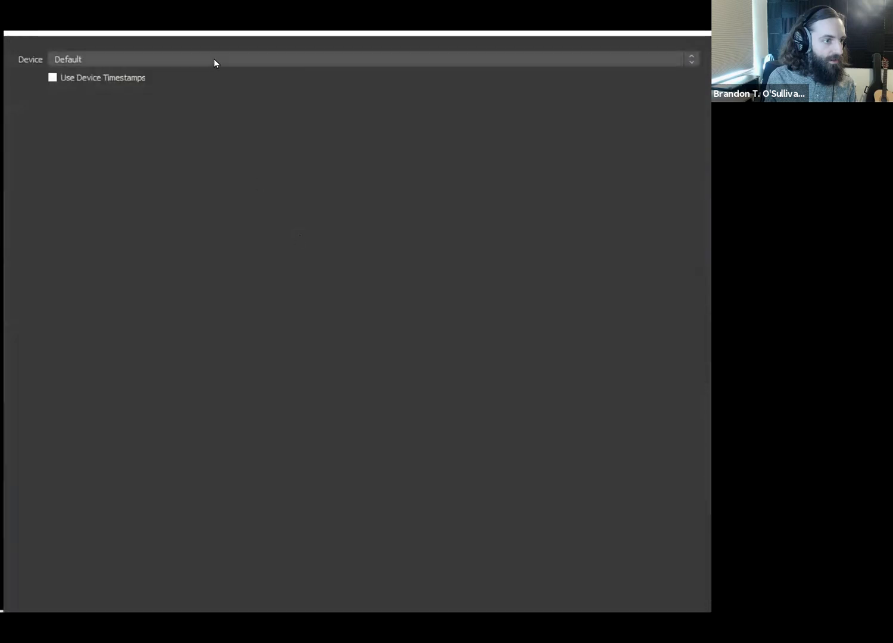
left_click(220, 59)
left_click(191, 90)
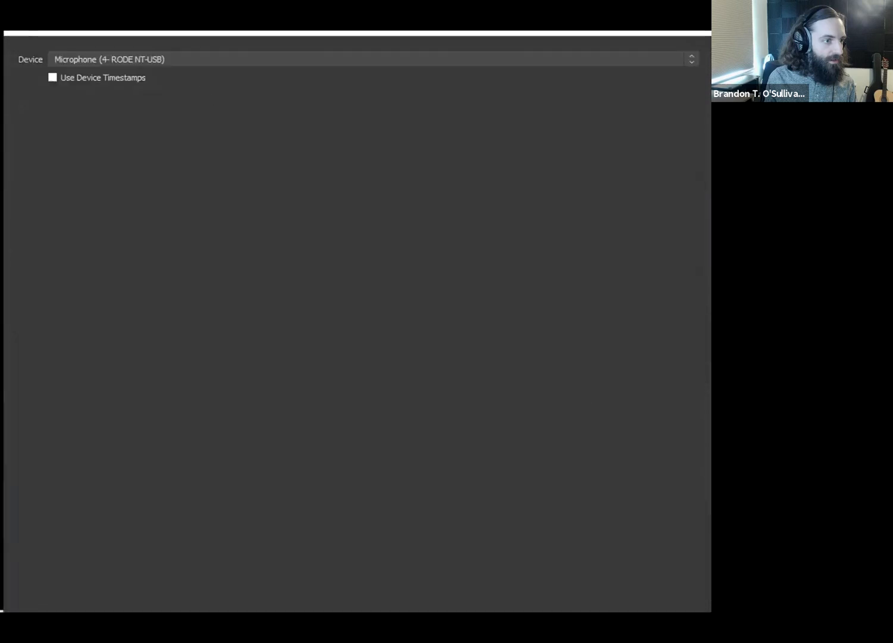
key("Return")
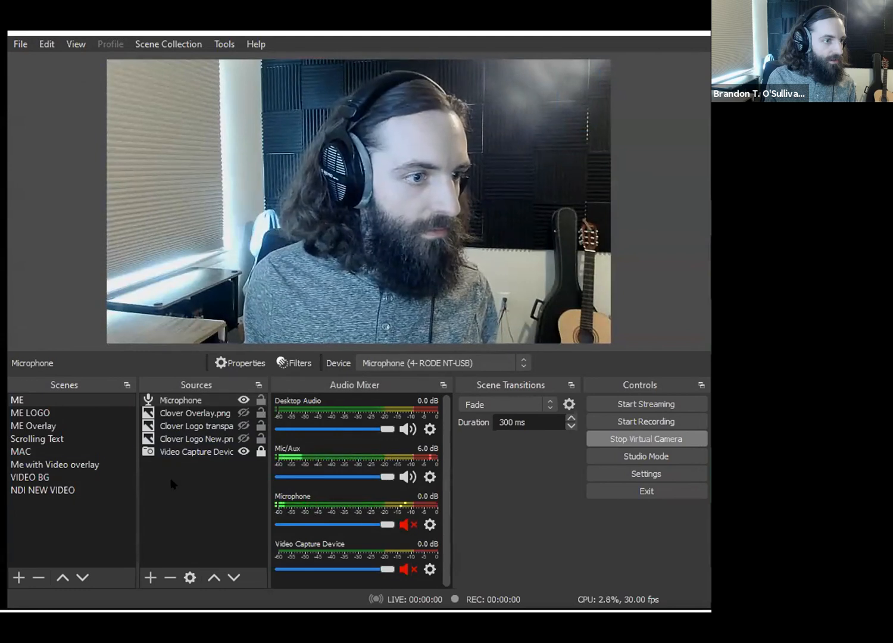
- Mute Mic/Aux and unmute Microphone in the audio mixer, and open the filters of the Microphone source
left_click(408, 477)
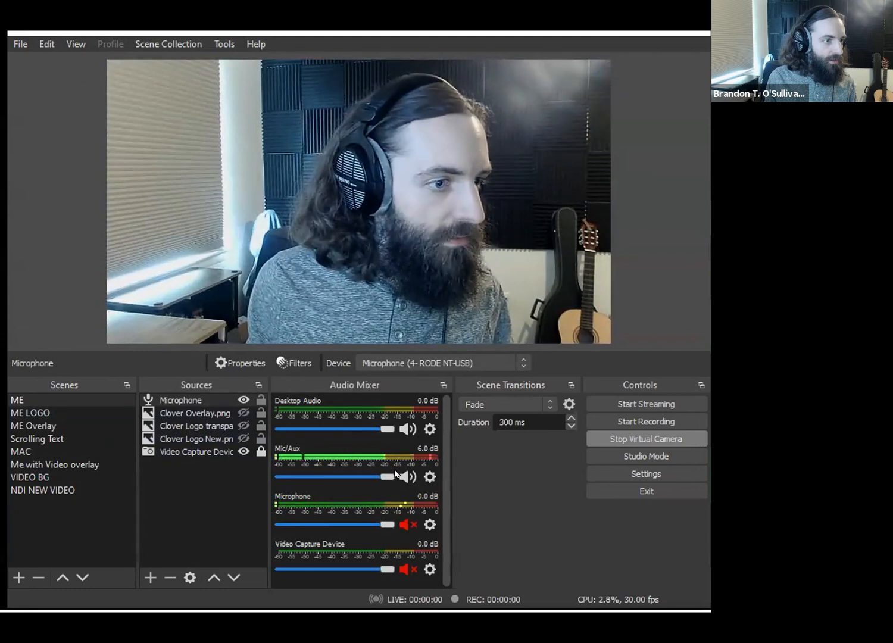
left_click(408, 524)
left_click(179, 400)
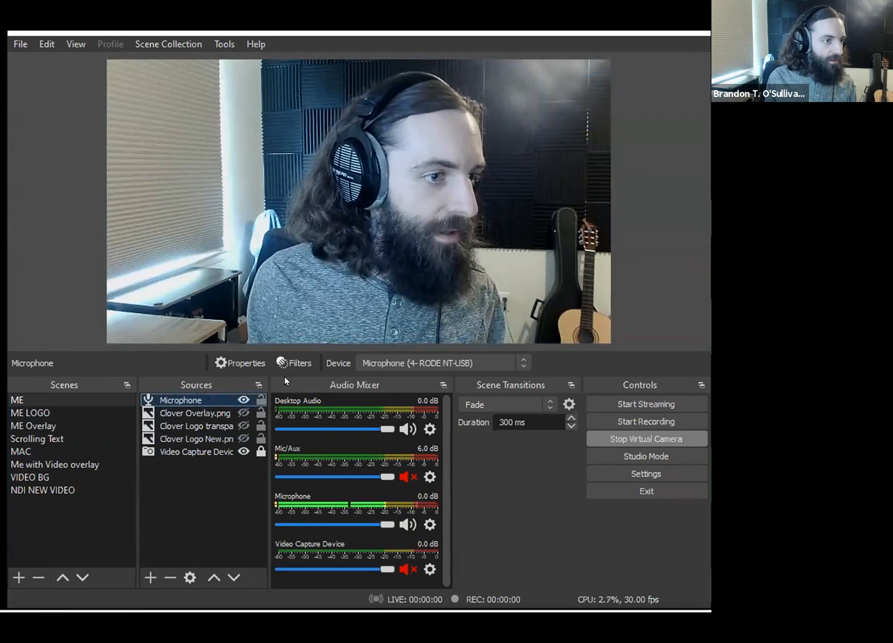
left_click(298, 365)
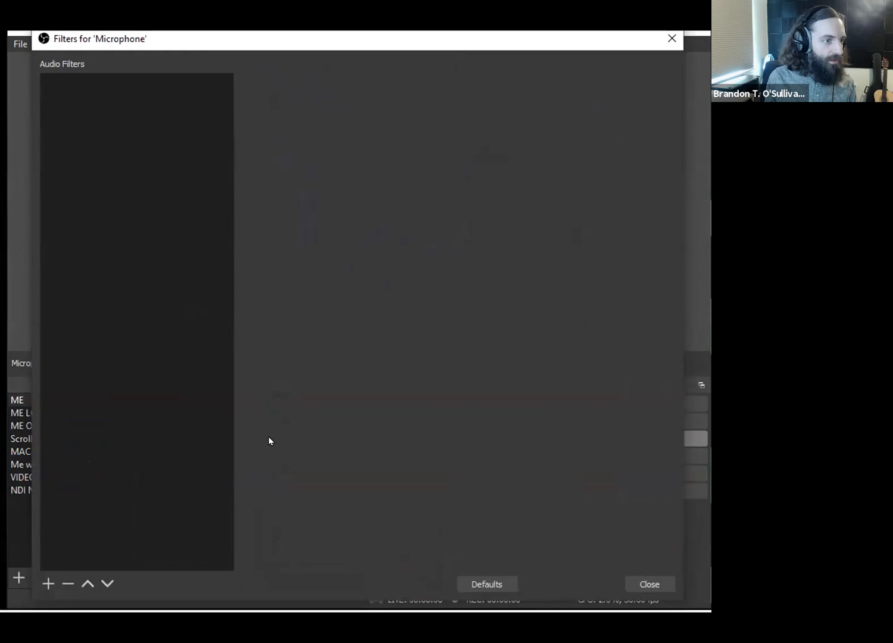
- Add a Noise Suppression filter to the Microphone source with the RNNoise (higher quality) method, and close the filters
left_click(42, 583)
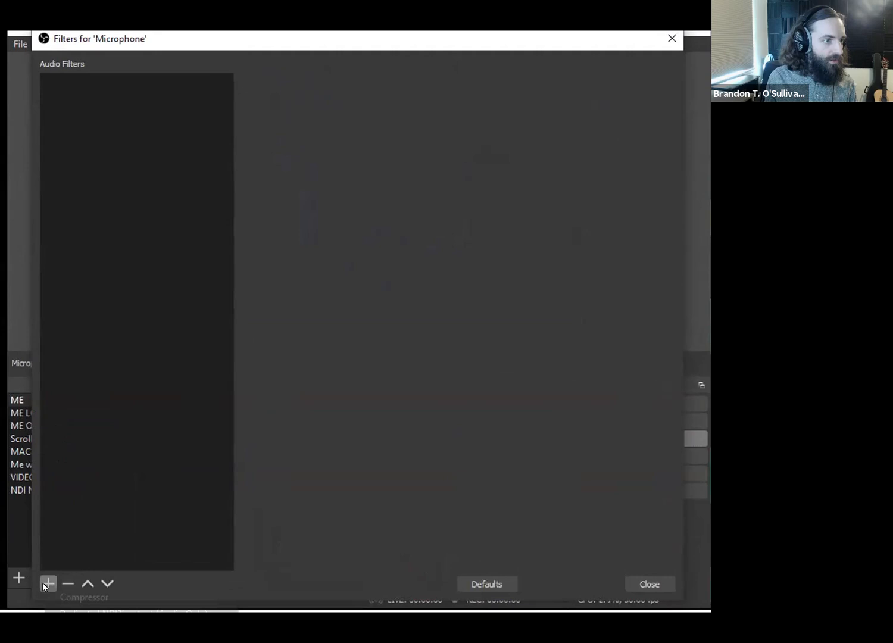
left_click(274, 571)
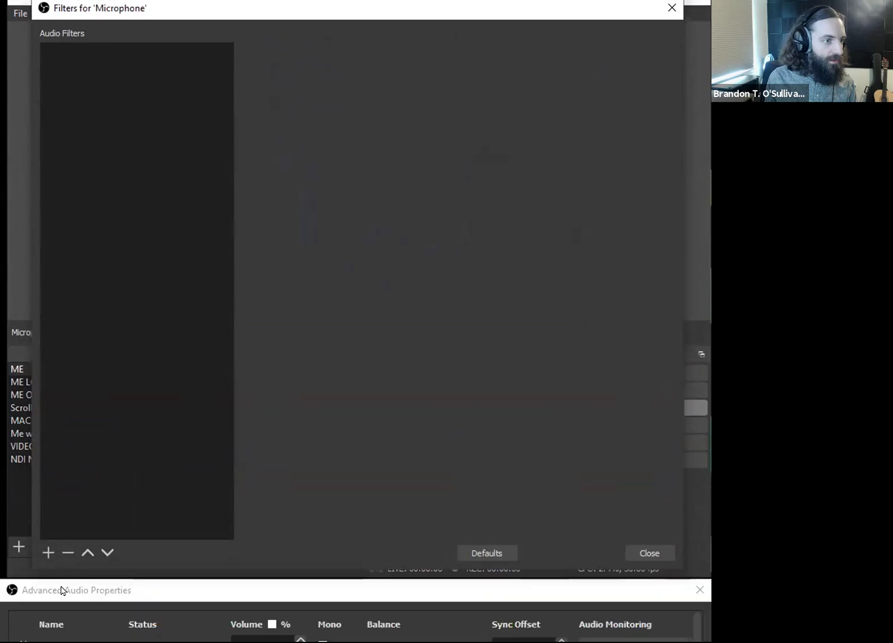
left_click(44, 553)
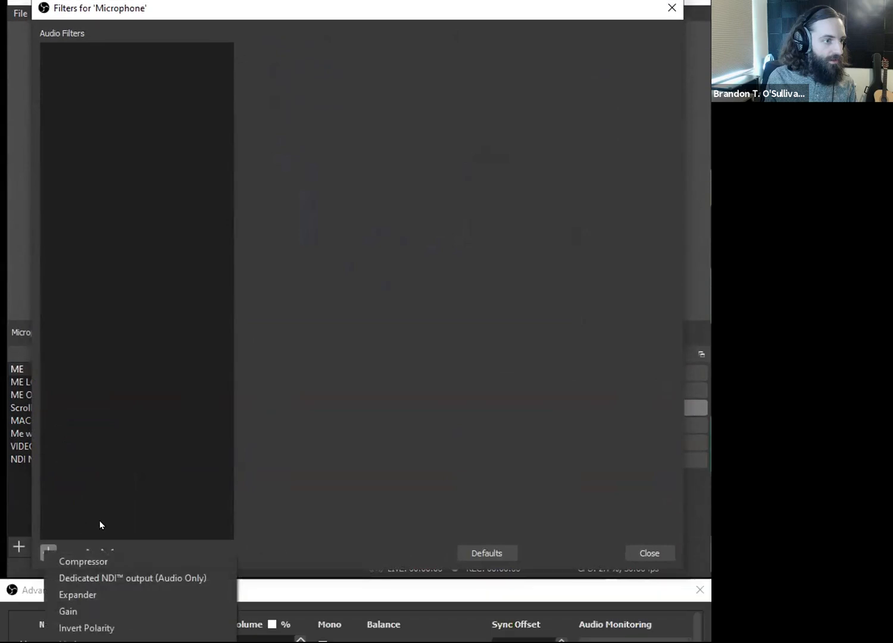
left_click(112, 603)
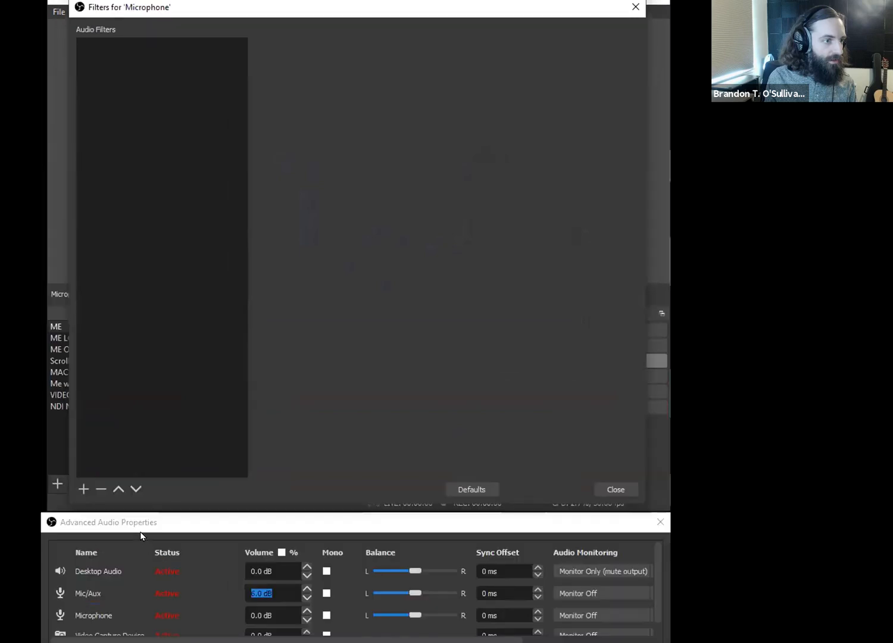
left_click(83, 489)
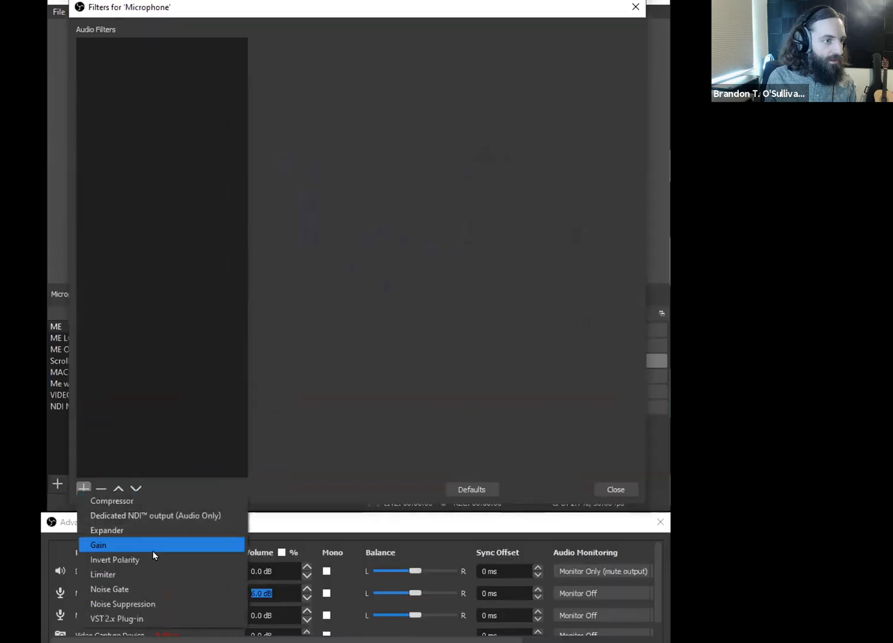
left_click(142, 596)
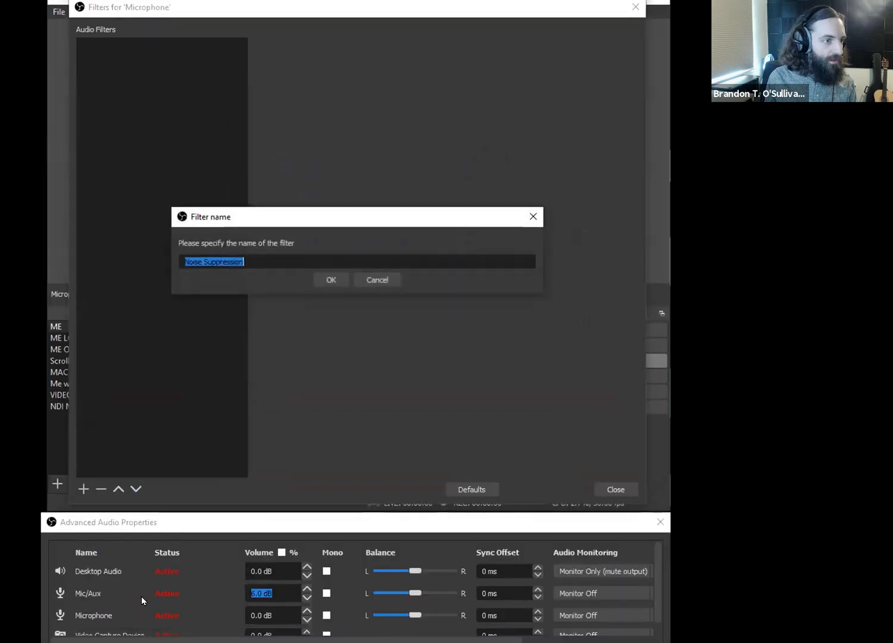
left_click(331, 280)
left_click(323, 43)
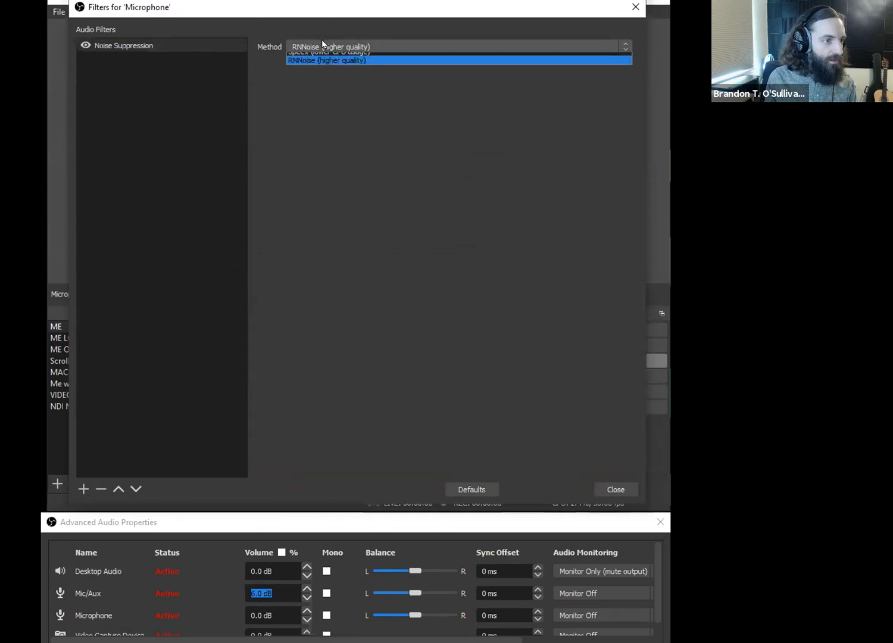
left_click(369, 67)
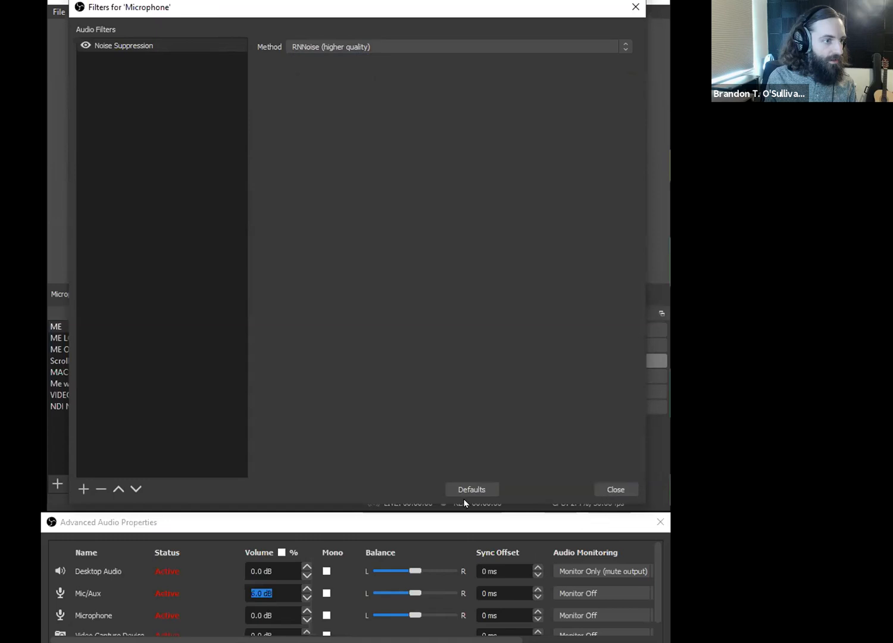
left_click(622, 490)
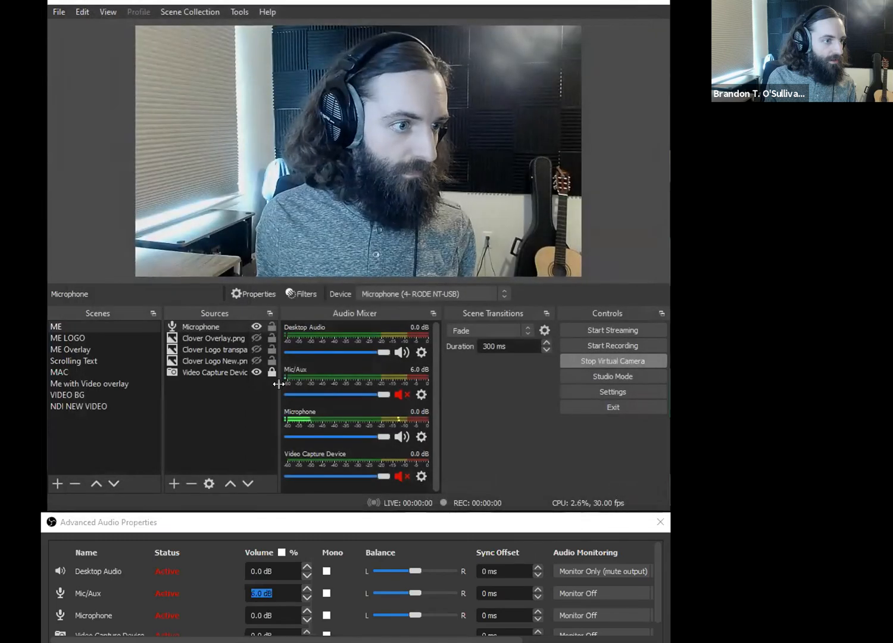
- Reopen the filters of the Microphone source, look through the available audio filter types, and close the filters
left_click(422, 437)
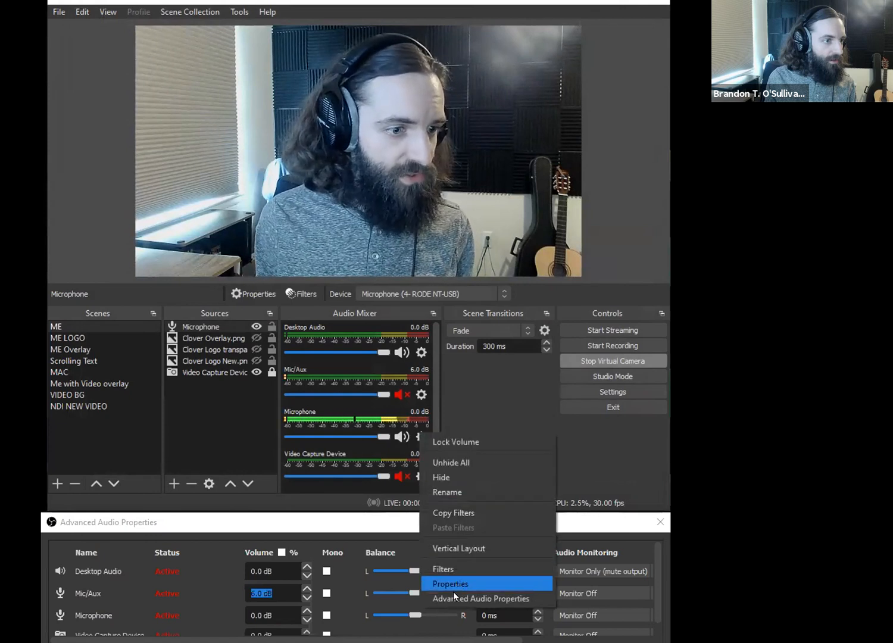
left_click(232, 390)
left_click(201, 326)
left_click(301, 294)
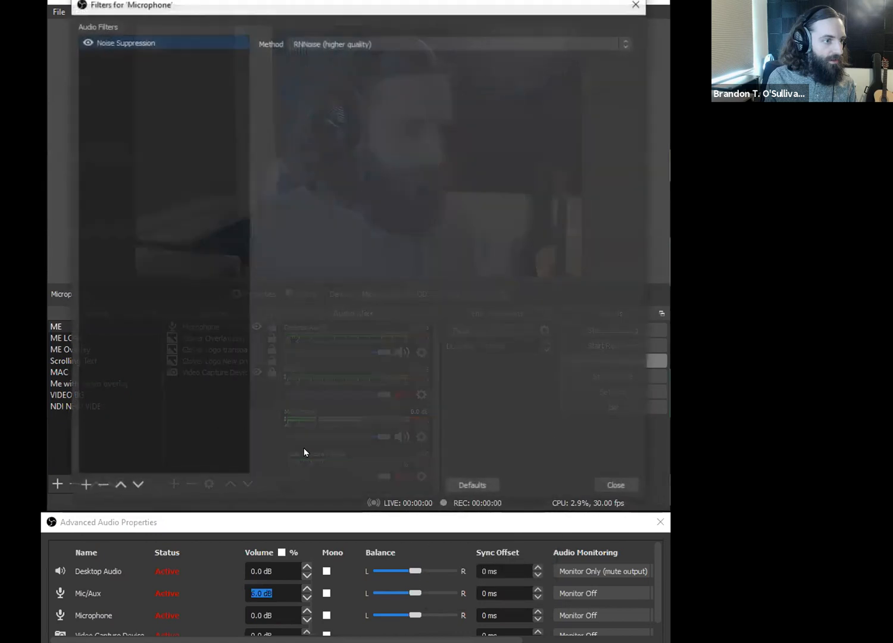
left_click(84, 485)
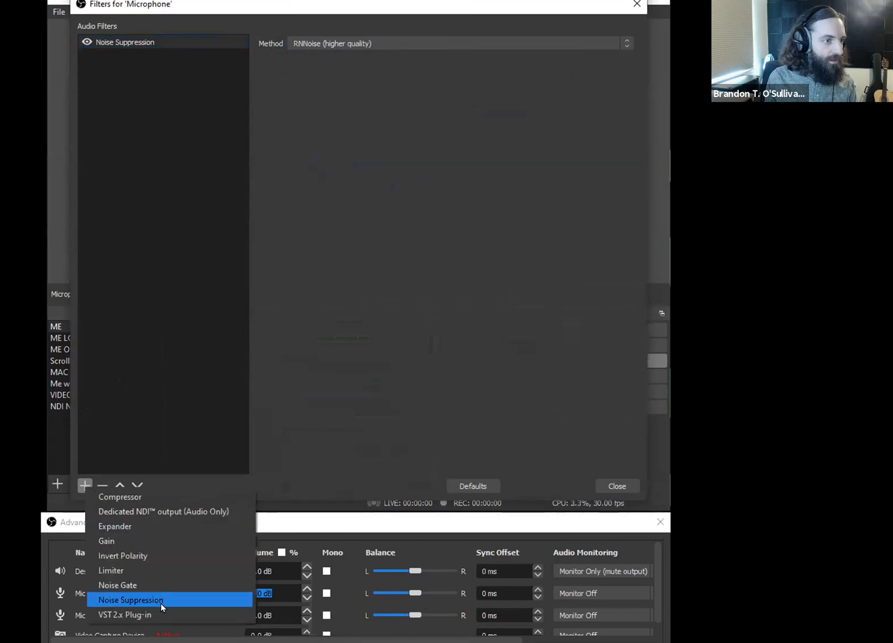
left_click(306, 406)
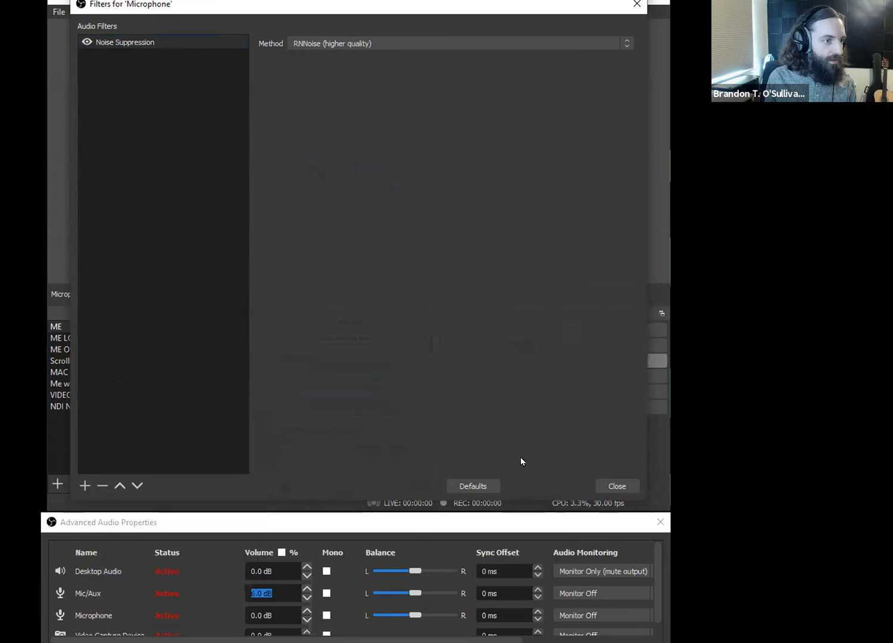
left_click(618, 487)
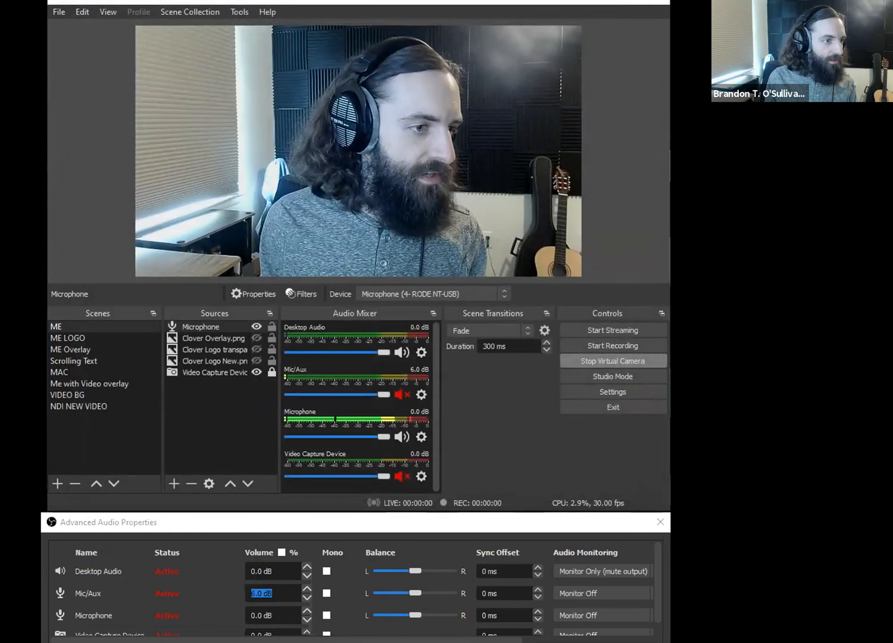
- Close the advanced audio properties, turn on Studio Mode, and resize the window to show the preview and program views
left_click(660, 522)
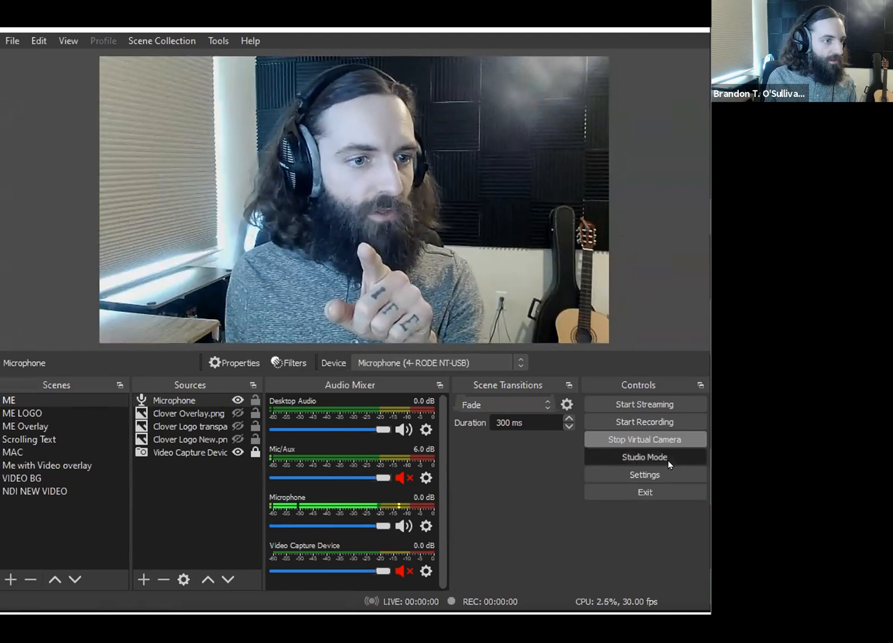
left_click(669, 465)
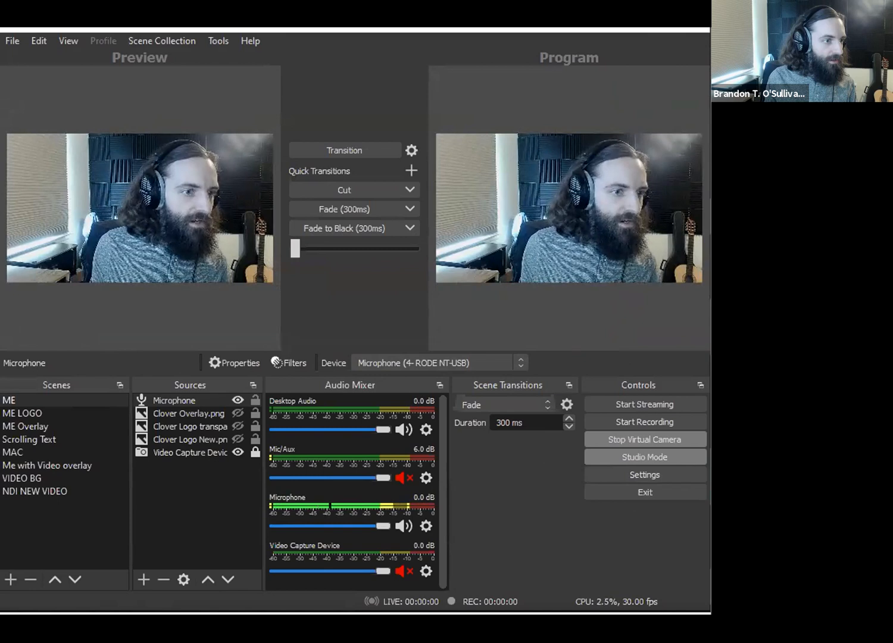
left_click_drag(146, 613, 146, 356)
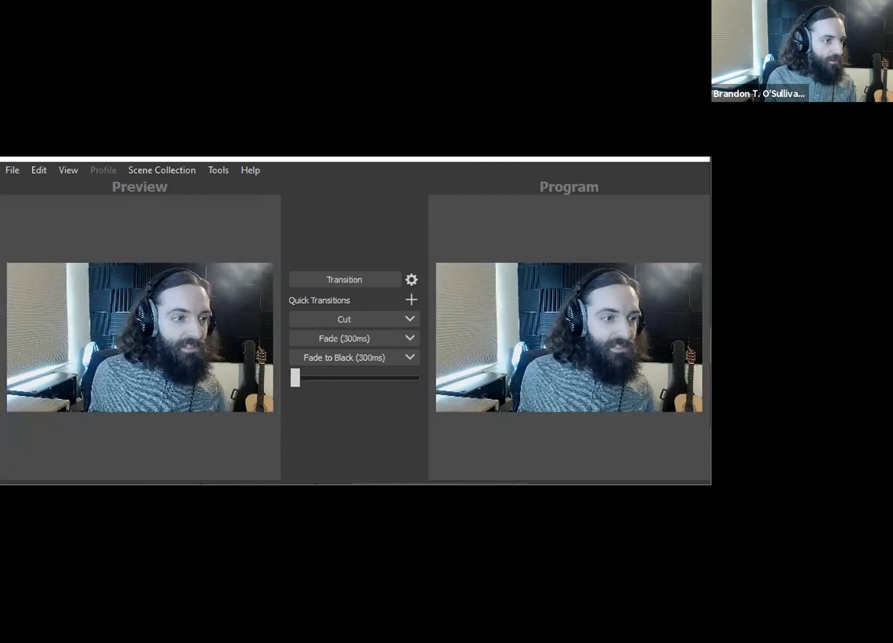
left_click_drag(356, 484, 357, 636)
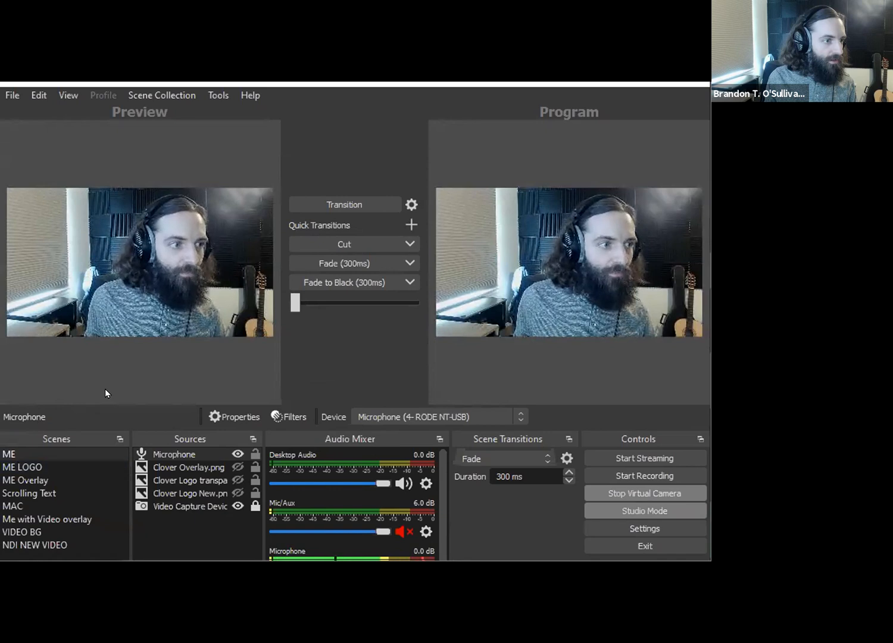
- Load ME LOGO into the preview and send it to the program, repeat with ME, and transition back to ME LOGO
left_click(33, 468)
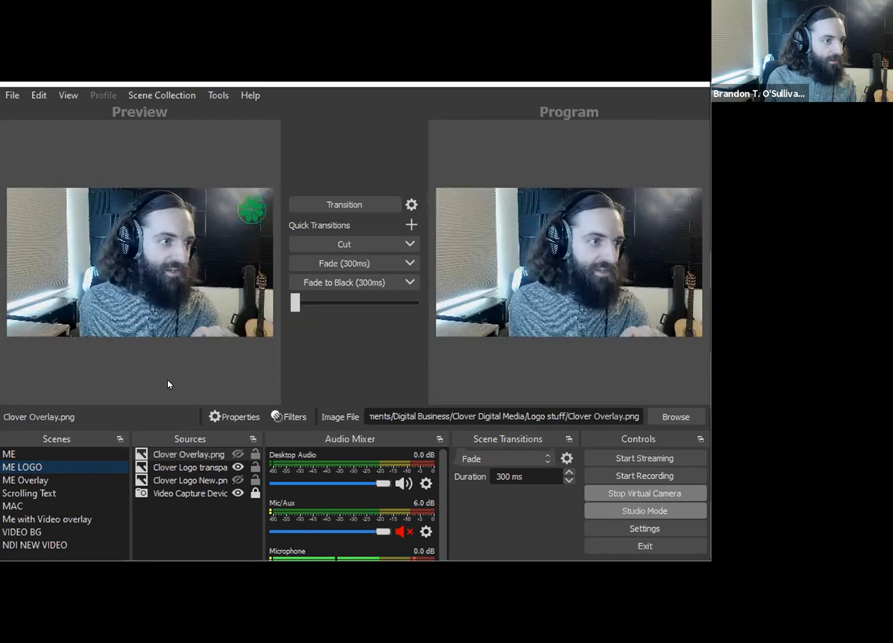
double_click(49, 463)
left_click(42, 453)
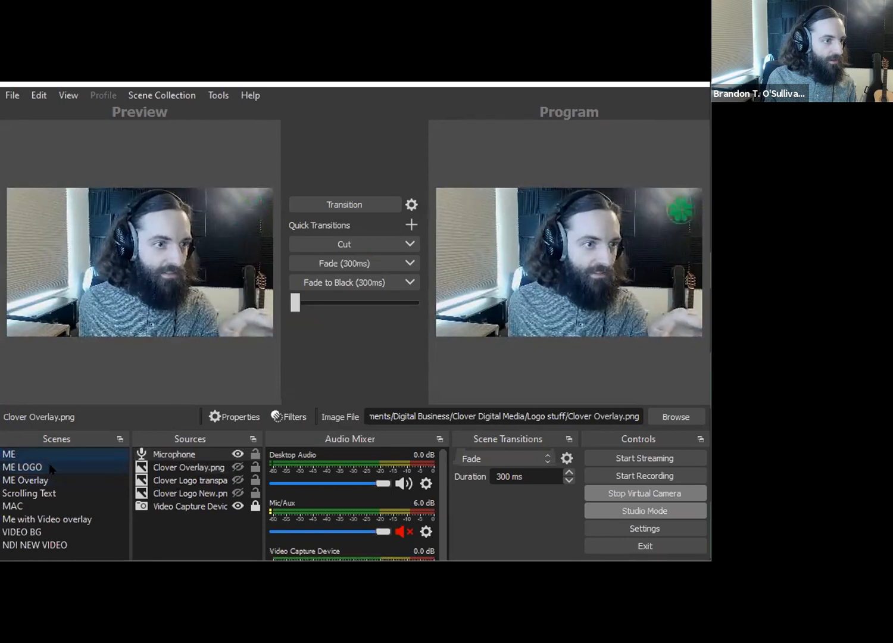
double_click(39, 451)
left_click(44, 467)
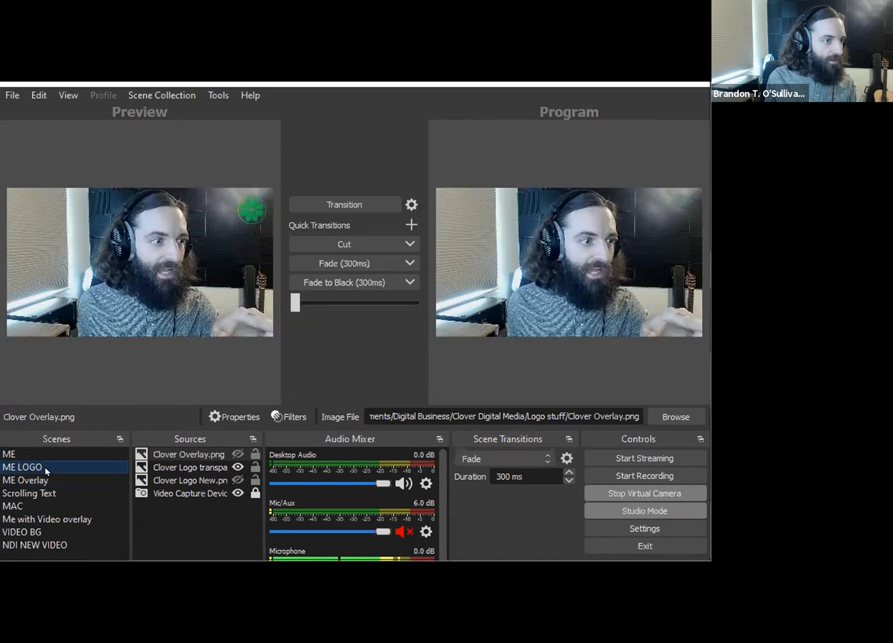
left_click(339, 206)
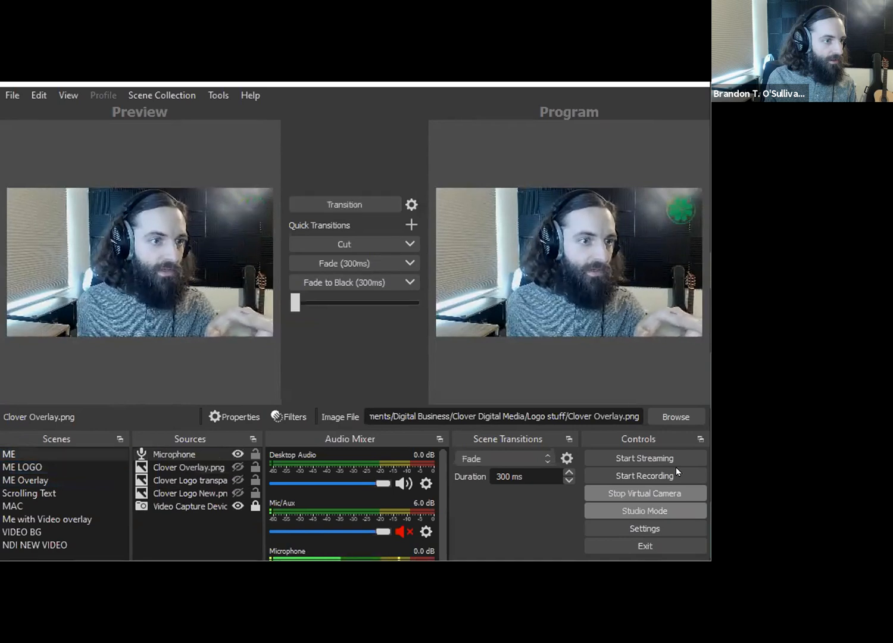
- Turn off Studio Mode and switch the live output directly through the ME, ME LOGO and ME Overlay scenes
left_click(650, 512)
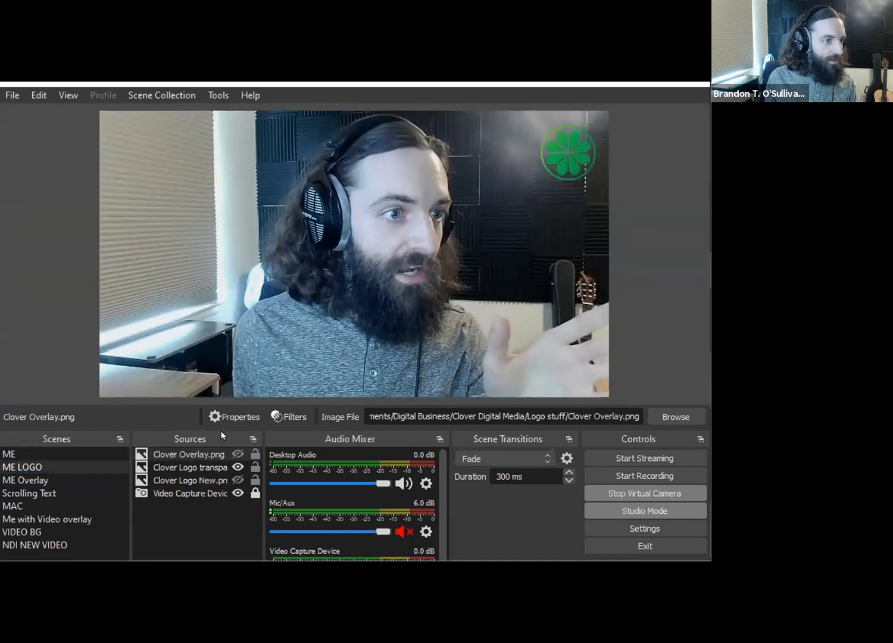
left_click(29, 456)
left_click(28, 468)
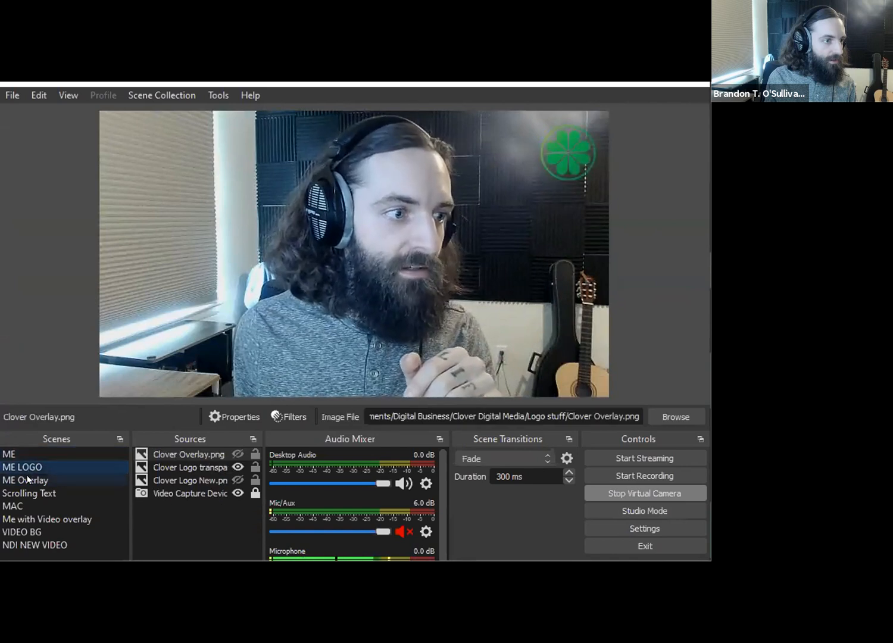
left_click(26, 480)
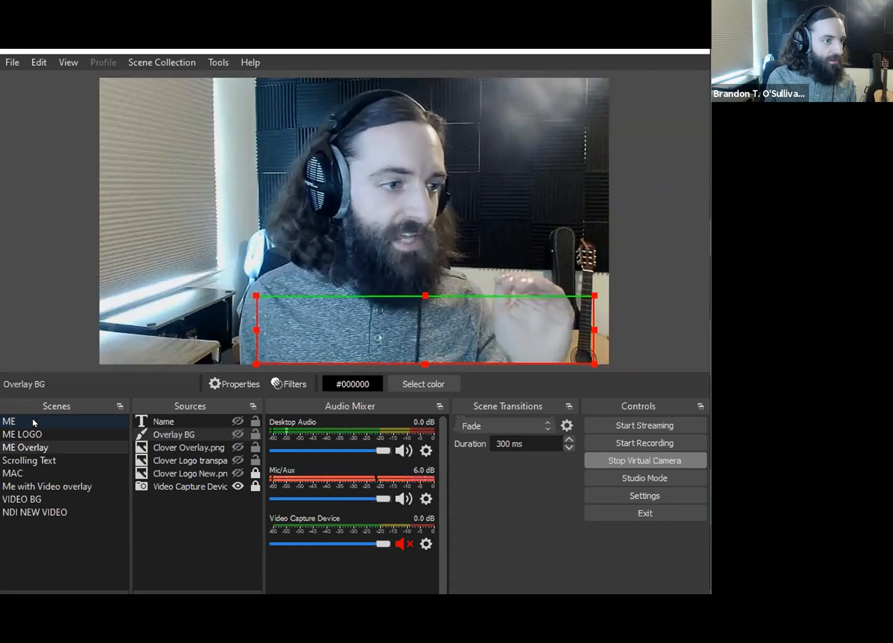
- Switch live through ME, ME LOGO, ME Overlay and Scrolling Text, and show Clover Overlay.png in the ME Overlay scene
left_click(32, 420)
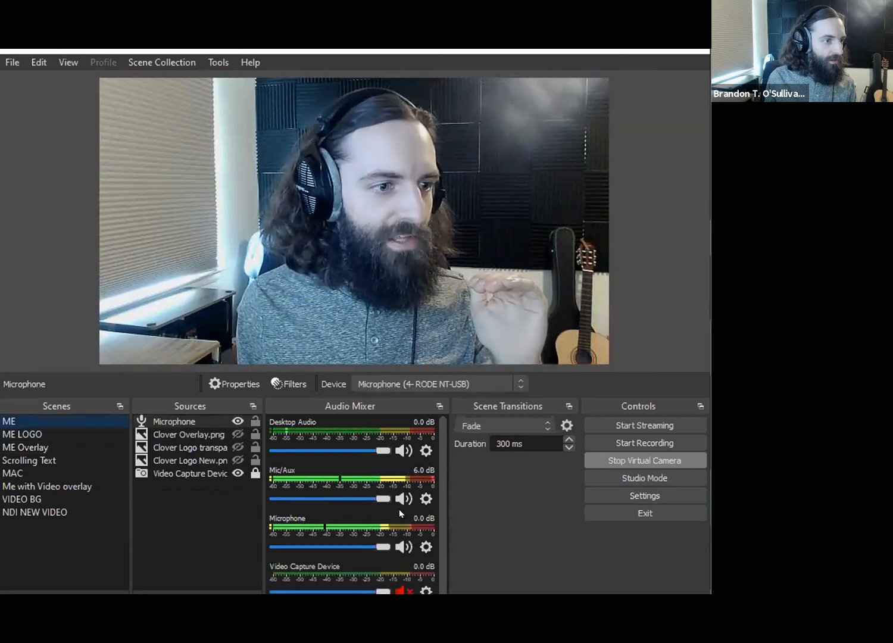
left_click(44, 436)
left_click(43, 450)
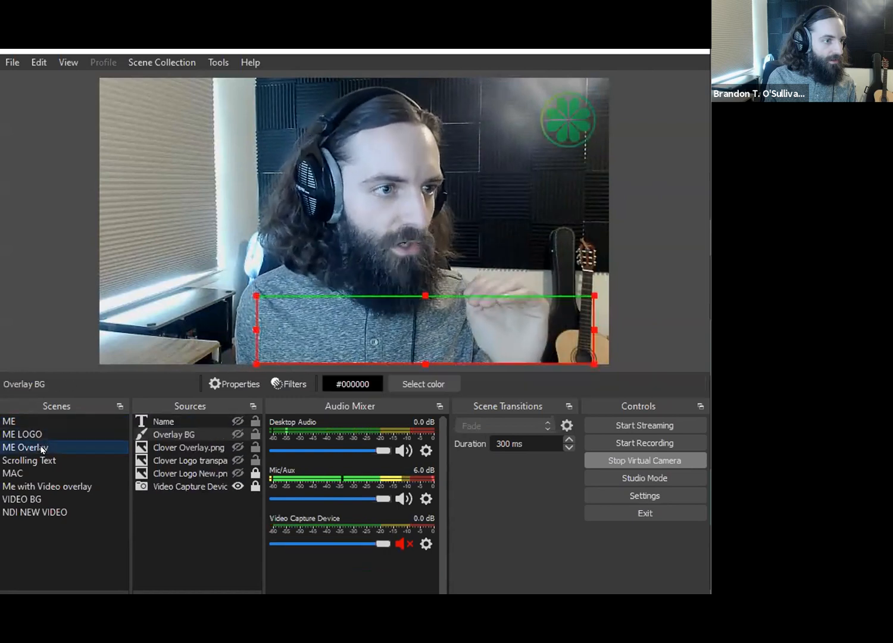
left_click(43, 460)
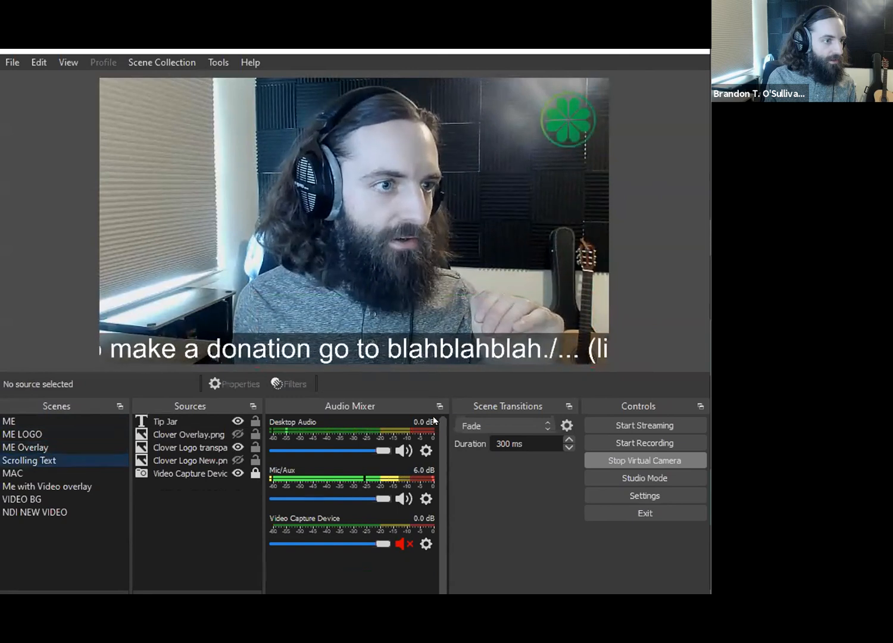
left_click(68, 446)
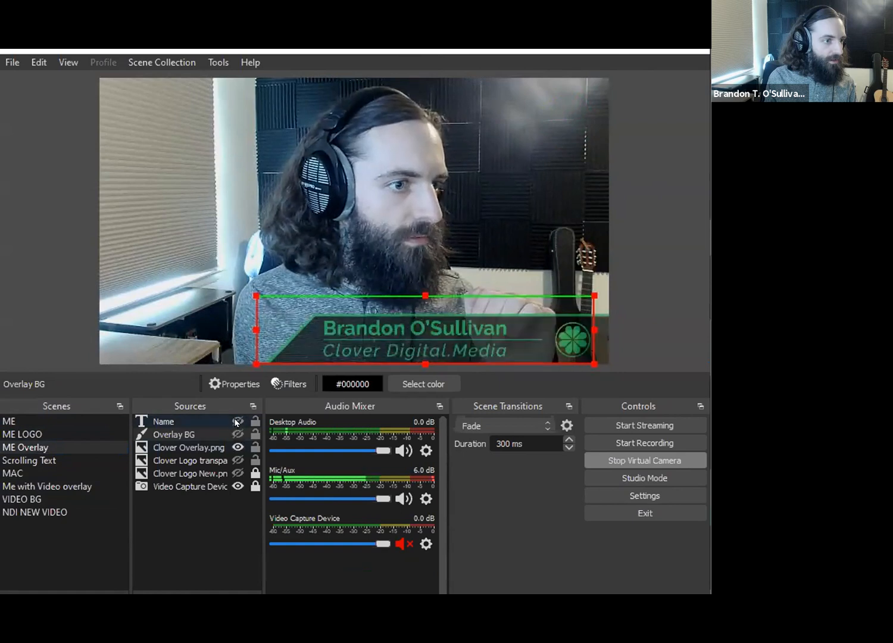
- Switch live back through ME LOGO to ME, and forward through ME LOGO and ME Overlay to Scrolling Text
left_click(42, 434)
left_click(55, 421)
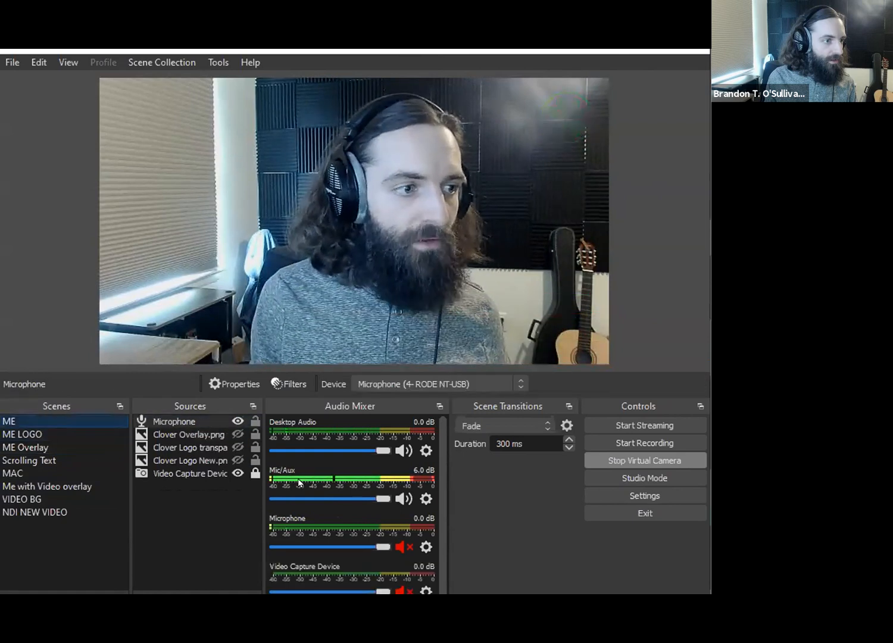
left_click(49, 433)
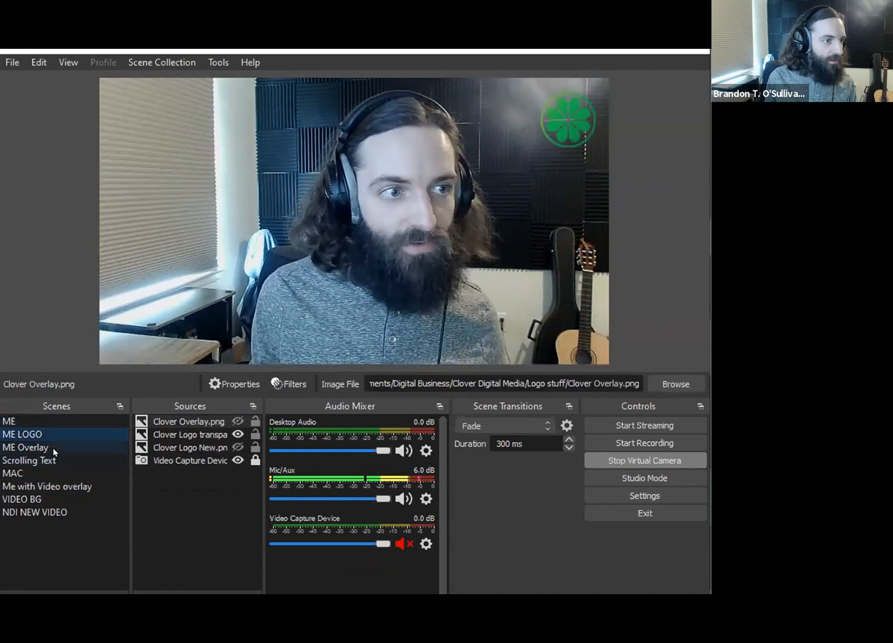
left_click(55, 448)
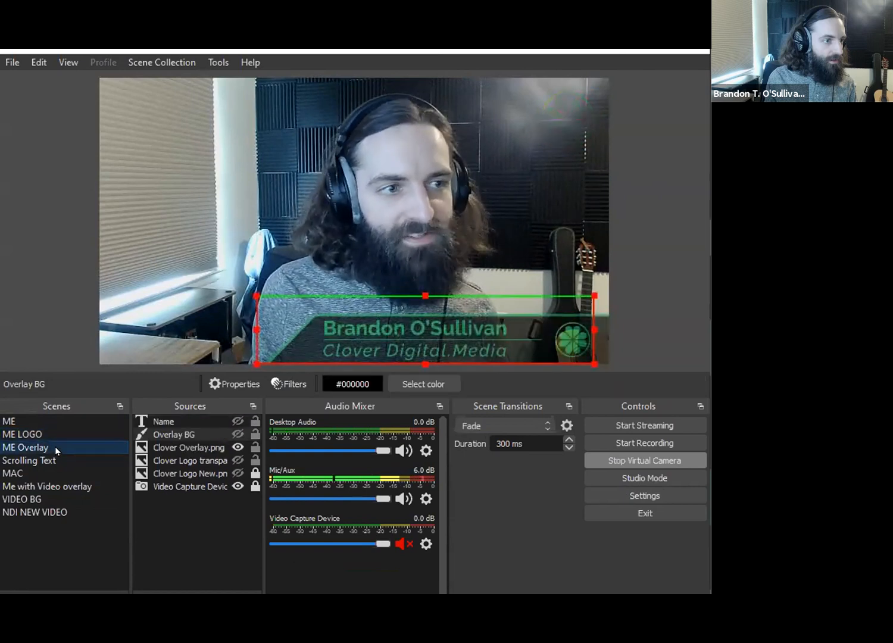
left_click(55, 458)
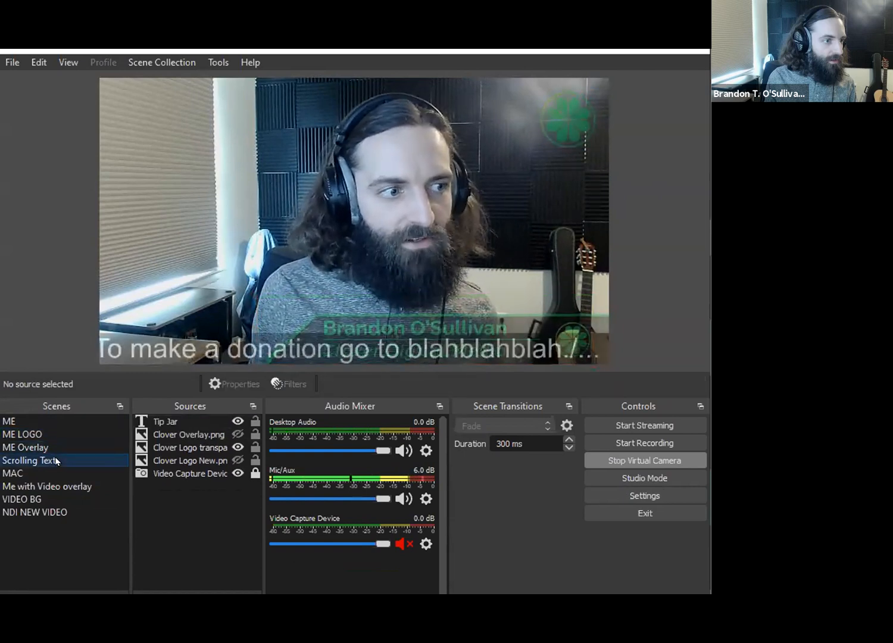
- Turn on Studio Mode, send ME LOGO to the program, load Scrolling Text into the preview, and turn Studio Mode off again
left_click(629, 480)
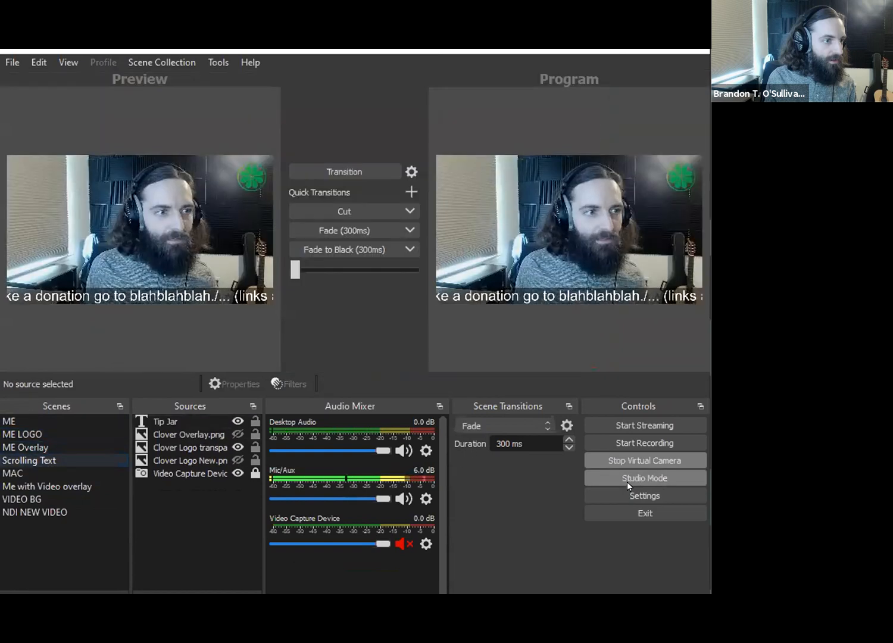
left_click(18, 436)
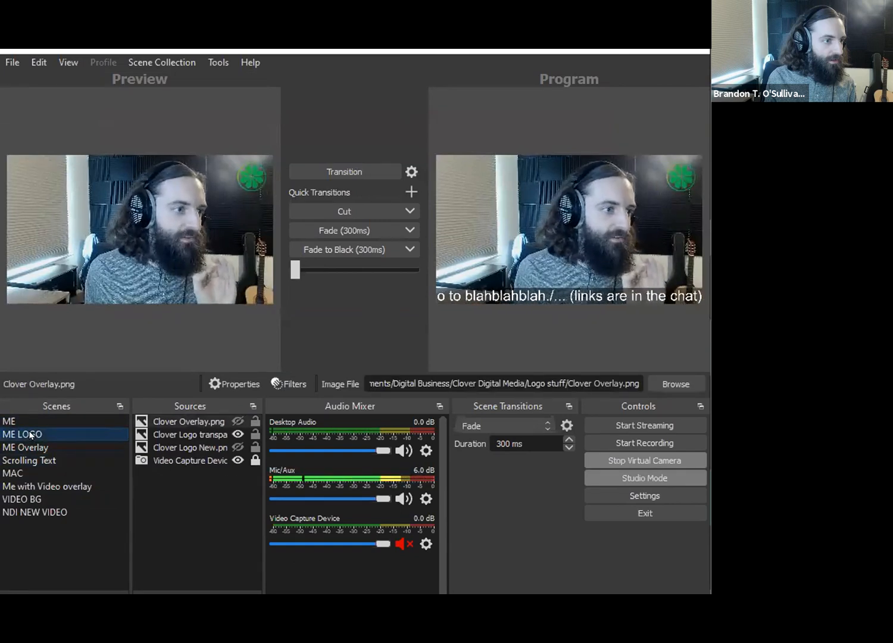
key("Down")
key("Down")
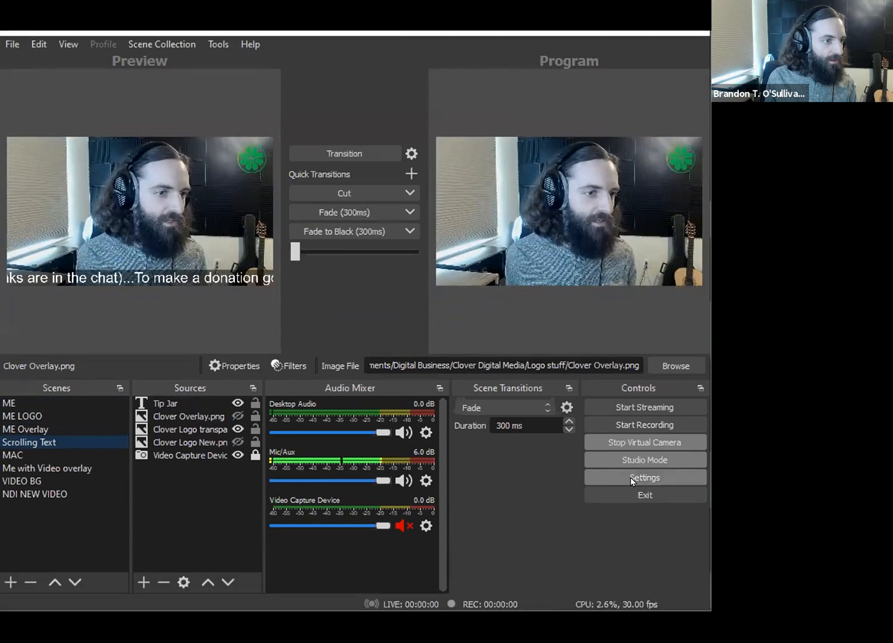
left_click(643, 459)
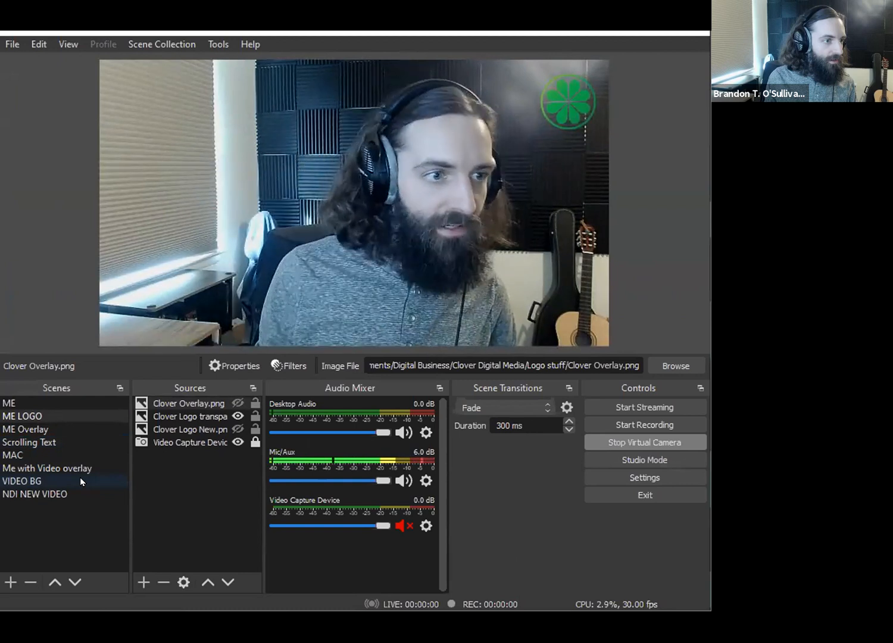
- Switch live through VIDEO BG to Me with Video overlay, and slightly enlarge the VIDEO BG inset over the camera picture
left_click(54, 483)
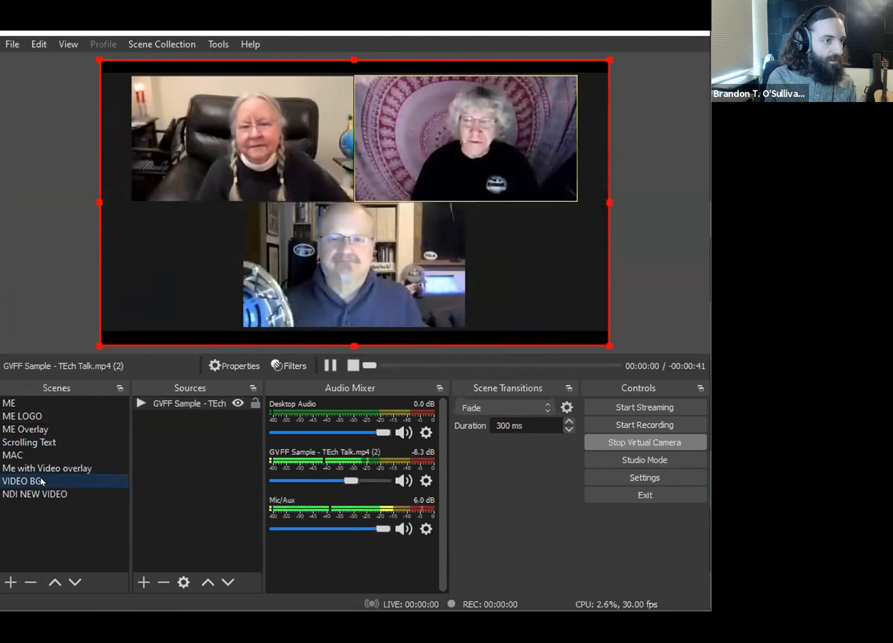
left_click(54, 470)
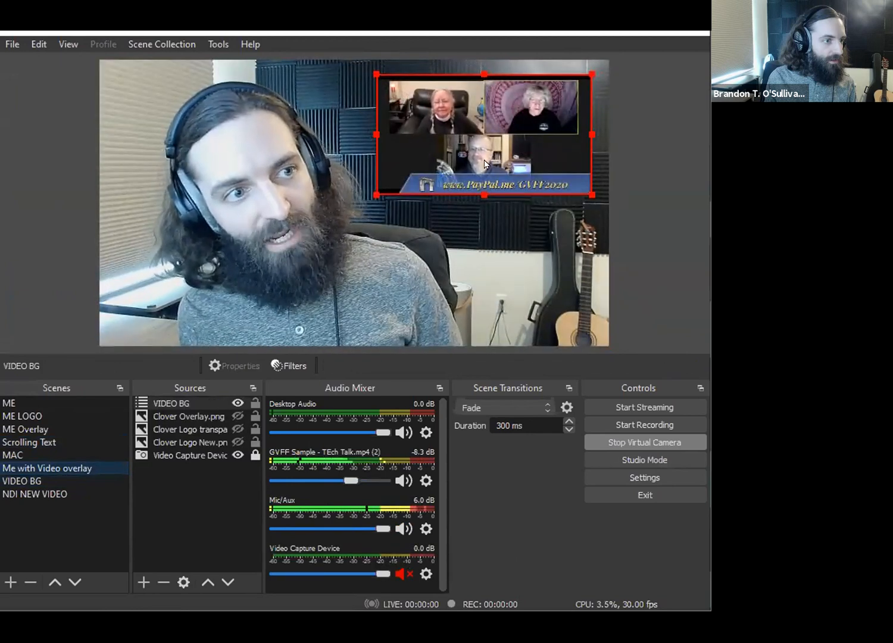
mouse_move(376, 195)
left_mouse_down()
mouse_move(127, 343)
mouse_move(367, 201)
left_mouse_up()
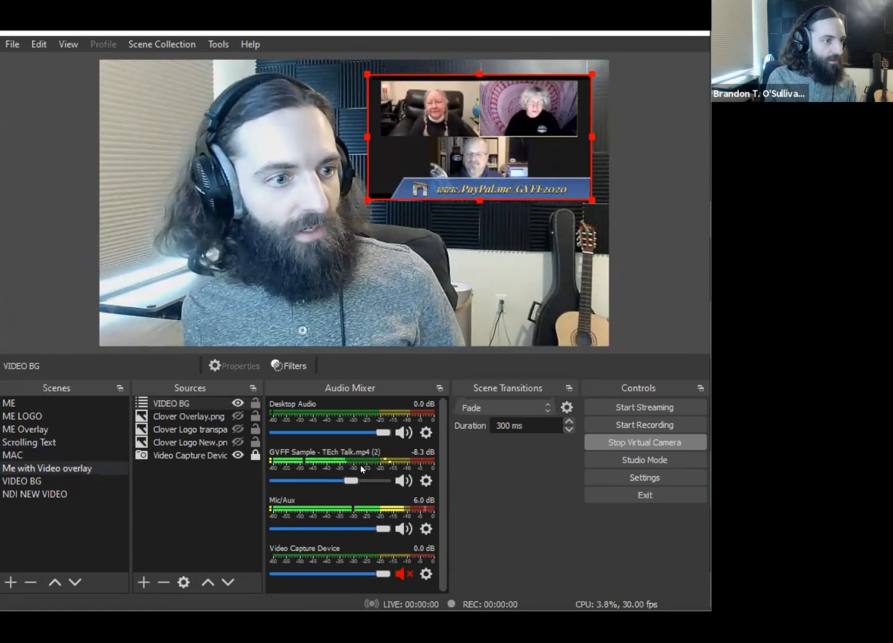
- Lower the GVFF Sample - TEch Talk.mp4 (2) audio to -inf dB, and move the video inset toward the picture's upper-right corner and shrink it
left_click_drag(351, 480, 271, 480)
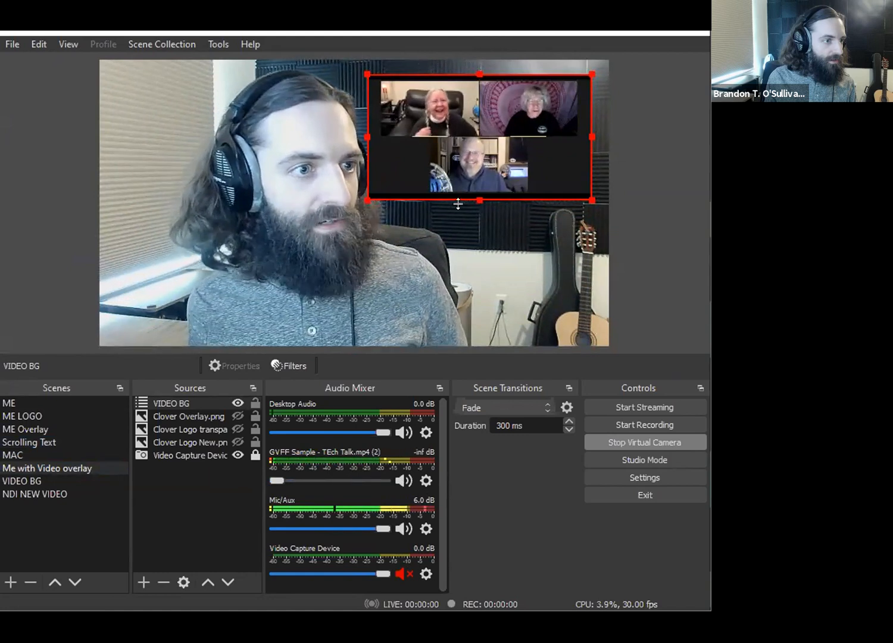
left_click_drag(474, 163, 480, 158)
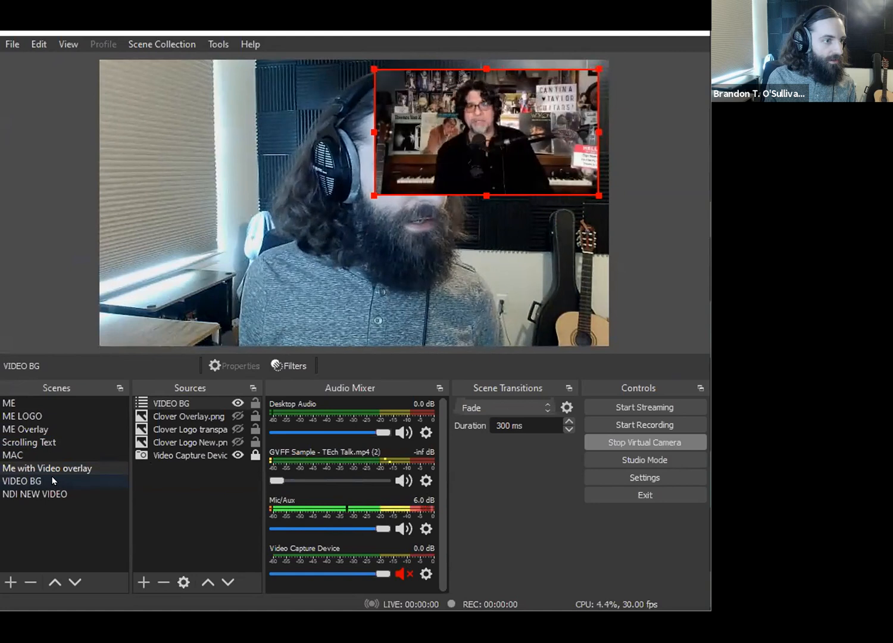
left_click_drag(367, 190, 405, 169)
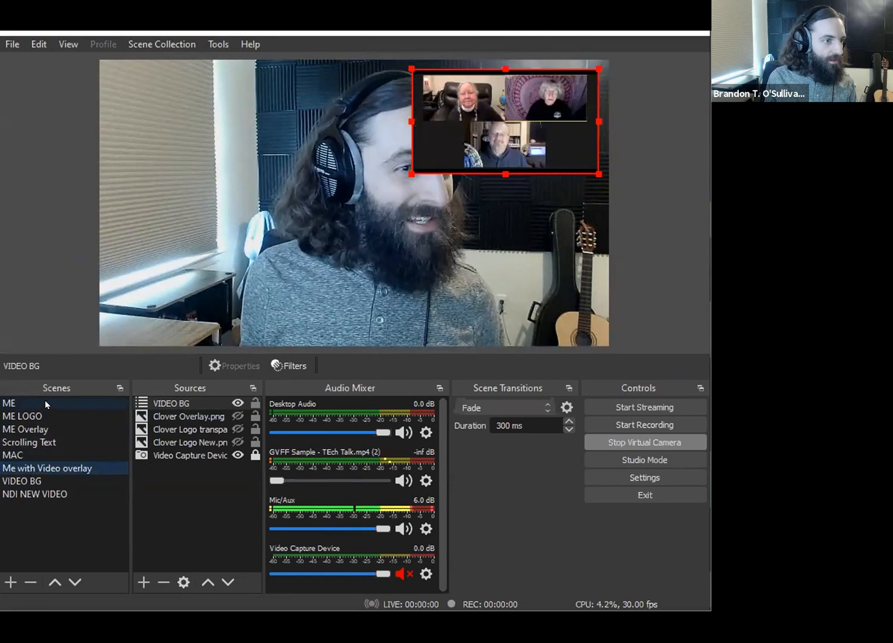
- Switch the live output to the ME scene, to VIDEO BG, and back to ME
left_click(18, 405)
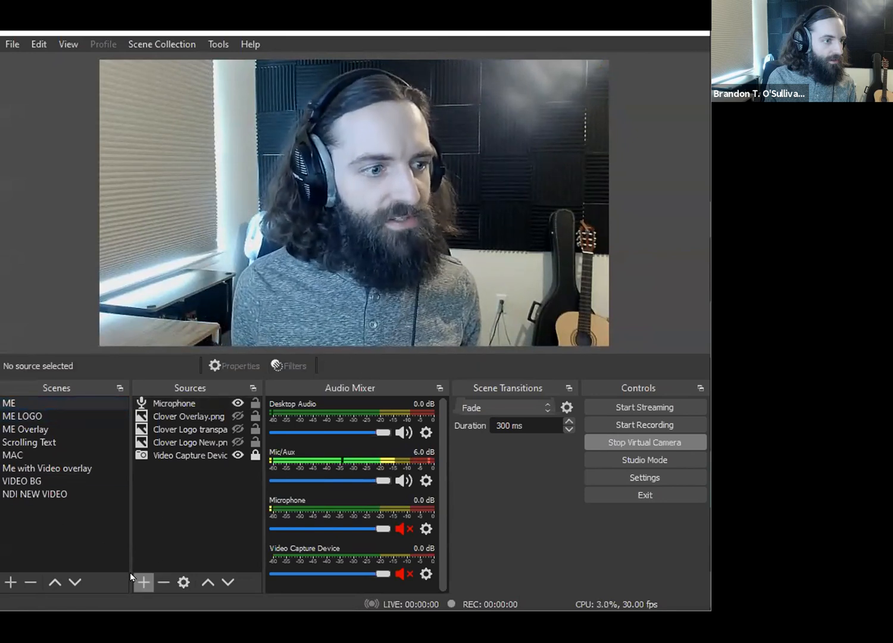
left_click(39, 482)
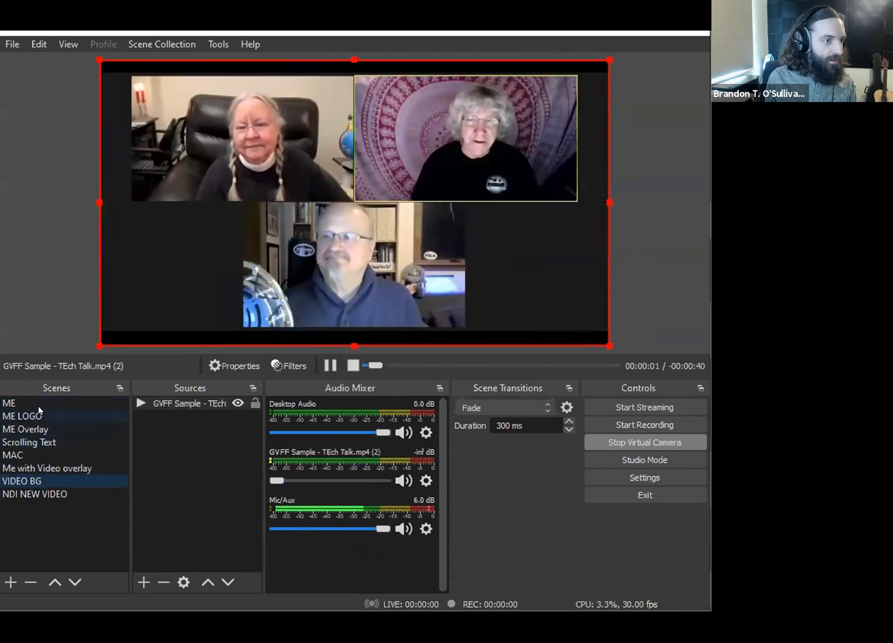
left_click(40, 403)
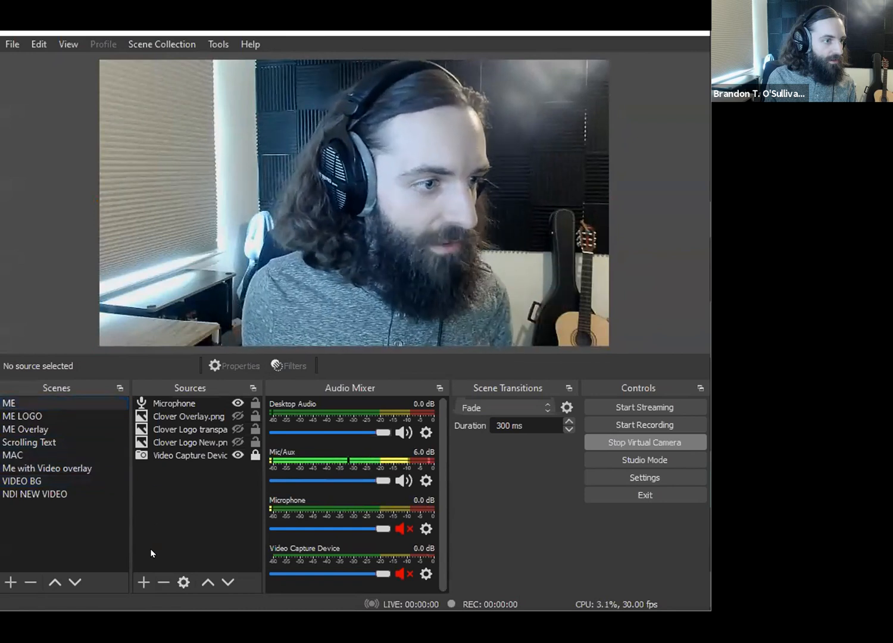
- Add the existing VIDEO BG scene as a source in ME and shrink it into the picture's upper-right corner
left_click(143, 582)
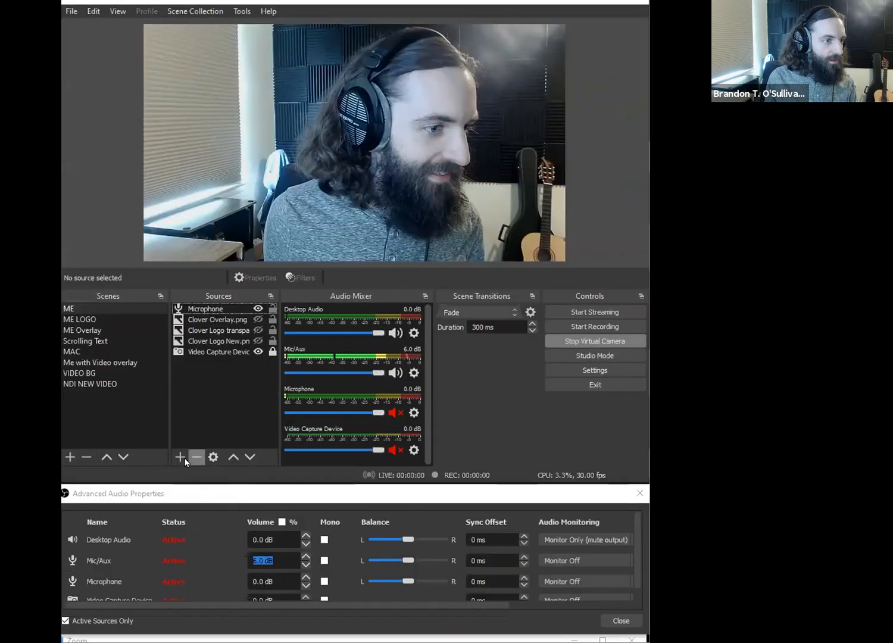
left_click(183, 459)
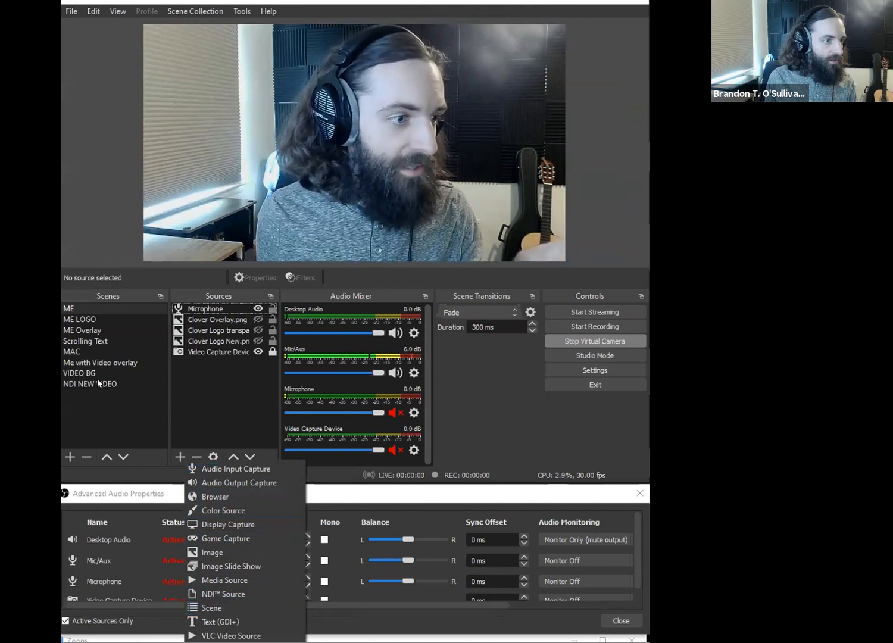
left_click(213, 602)
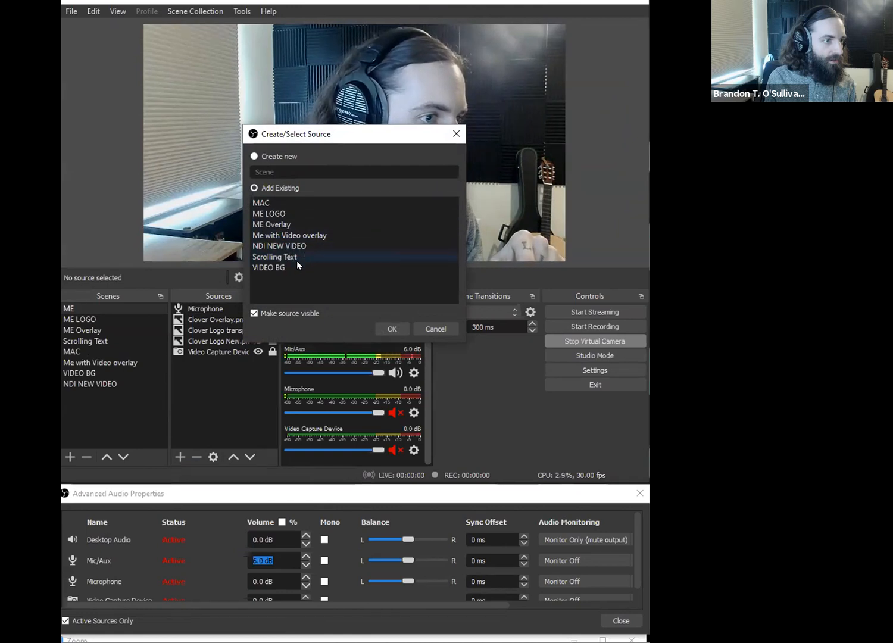
left_click(271, 267)
left_click(392, 328)
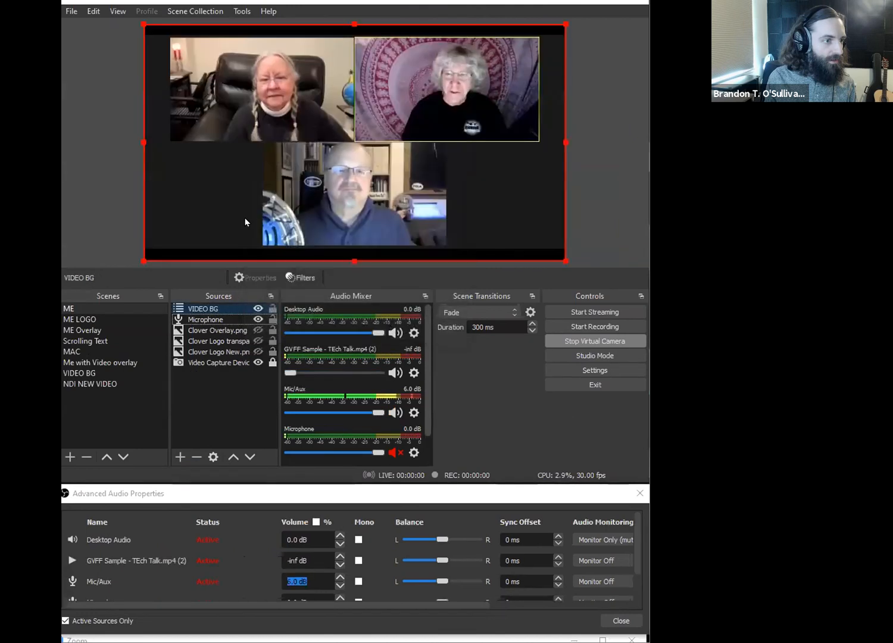
left_click_drag(144, 261, 396, 120)
- Switch live to VIDEO BG and back to ME, and remove the VIDEO BG source from the ME scene
left_click(119, 373)
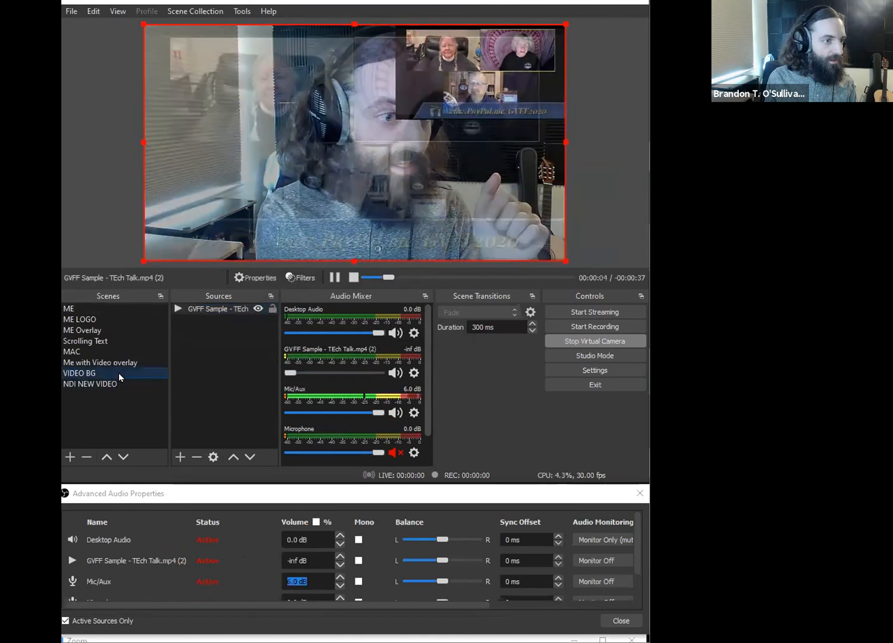
left_click(121, 310)
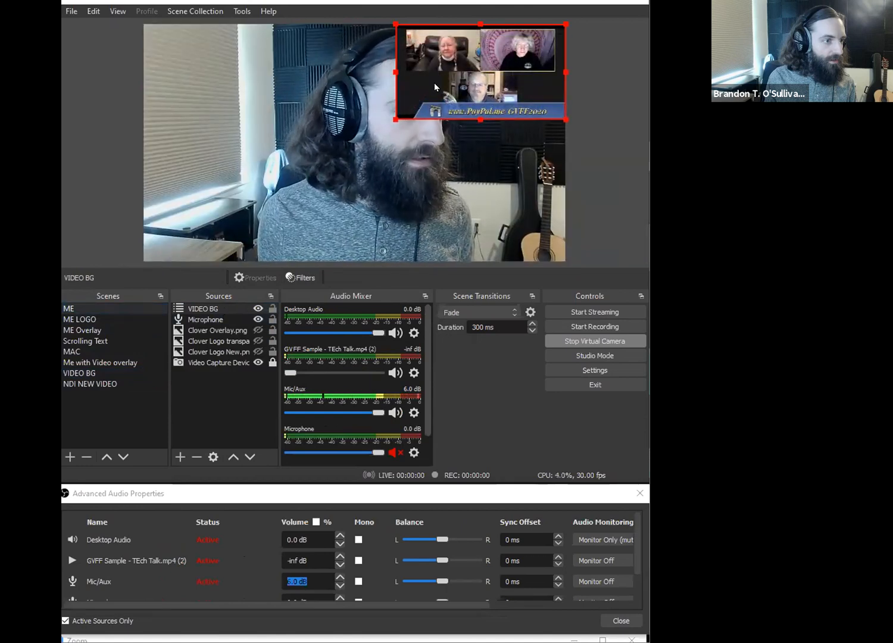
key("Delete")
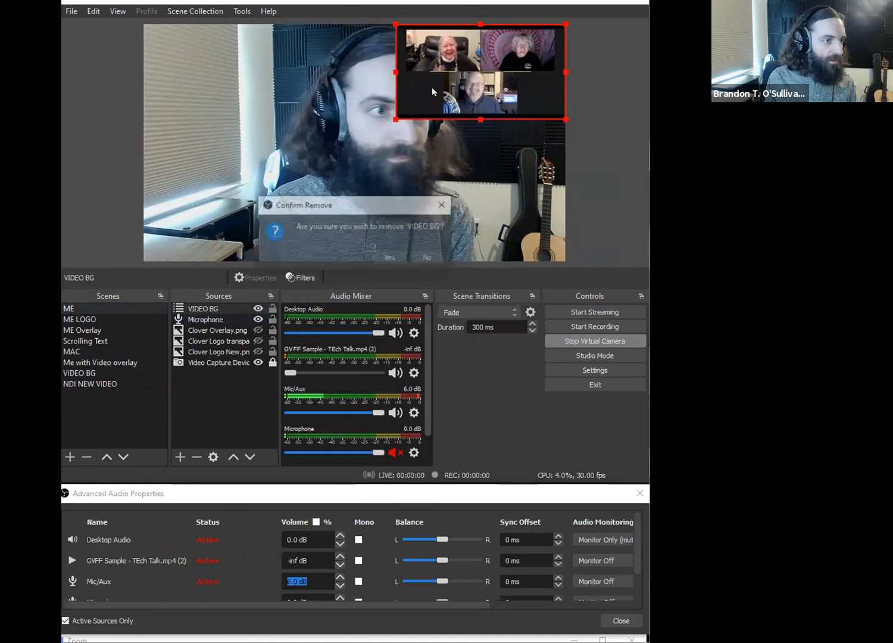
left_click(402, 256)
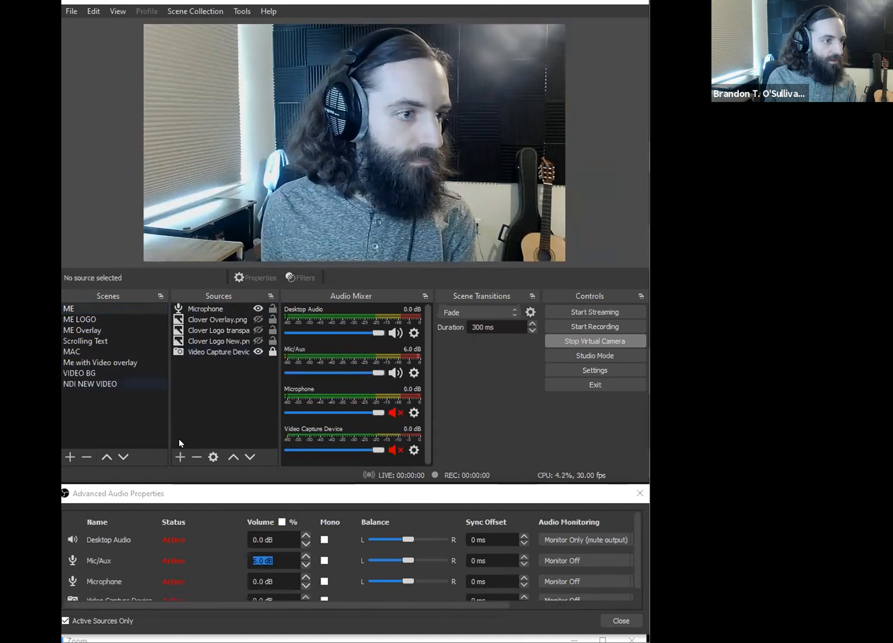
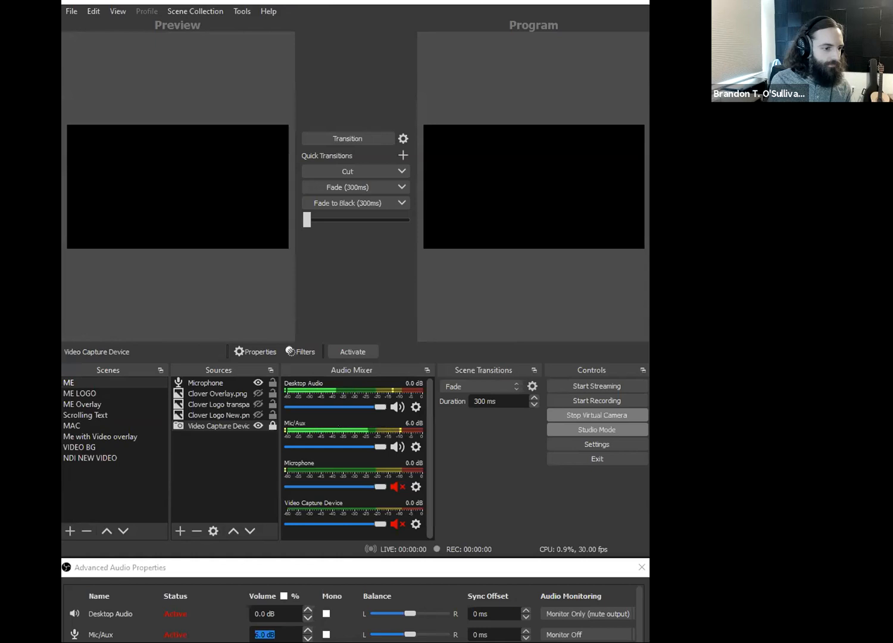
- Set the Mic/Aux volume to 4 dB, and lower the Desktop Audio level to about -30 dB and return it to 0 dB
key("Escape")
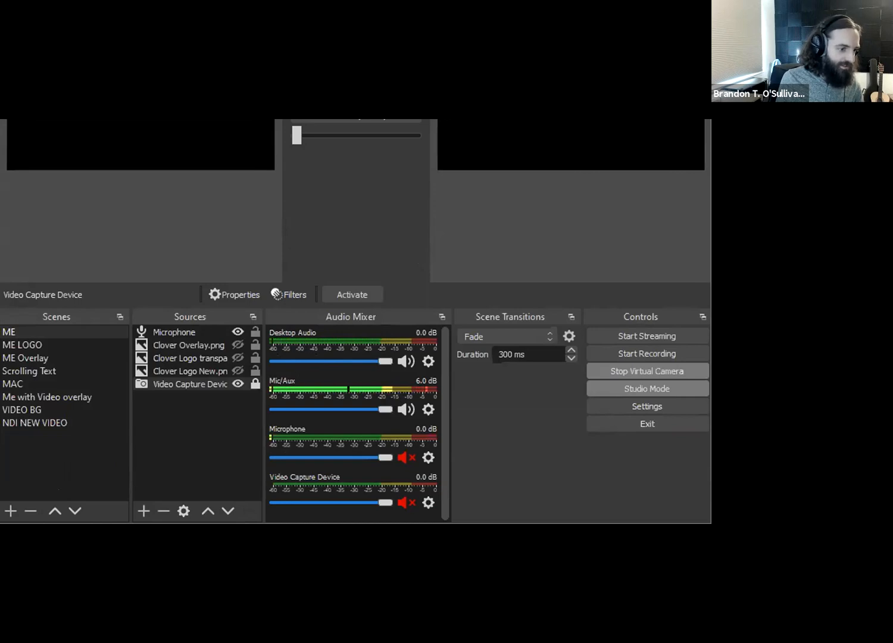
type("4")
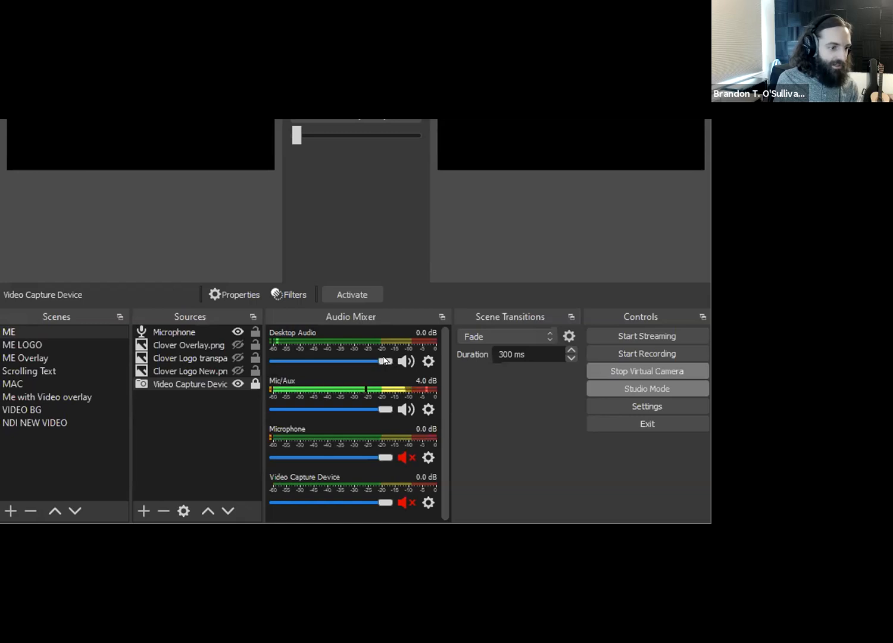
left_click_drag(386, 361, 330, 361)
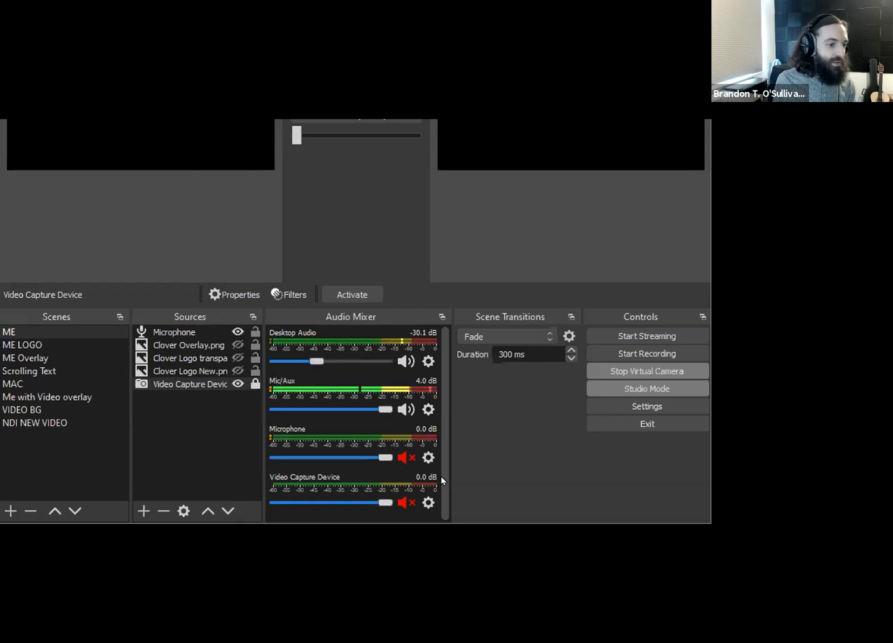
left_click_drag(336, 359, 385, 360)
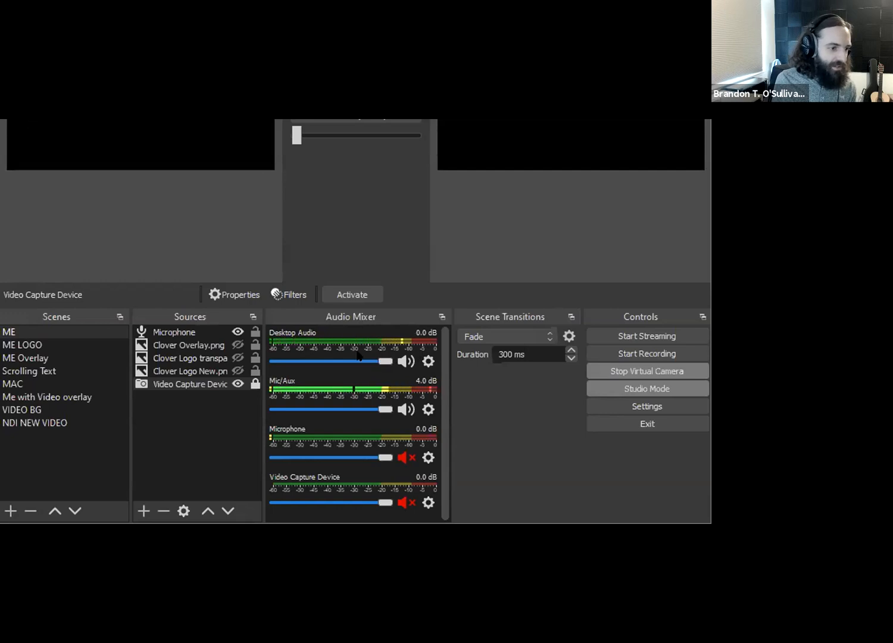
- Open the advanced audio properties, enlarge the window to show all sources, and examine the monitoring options and sync offset for Desktop Audio
left_click(425, 360)
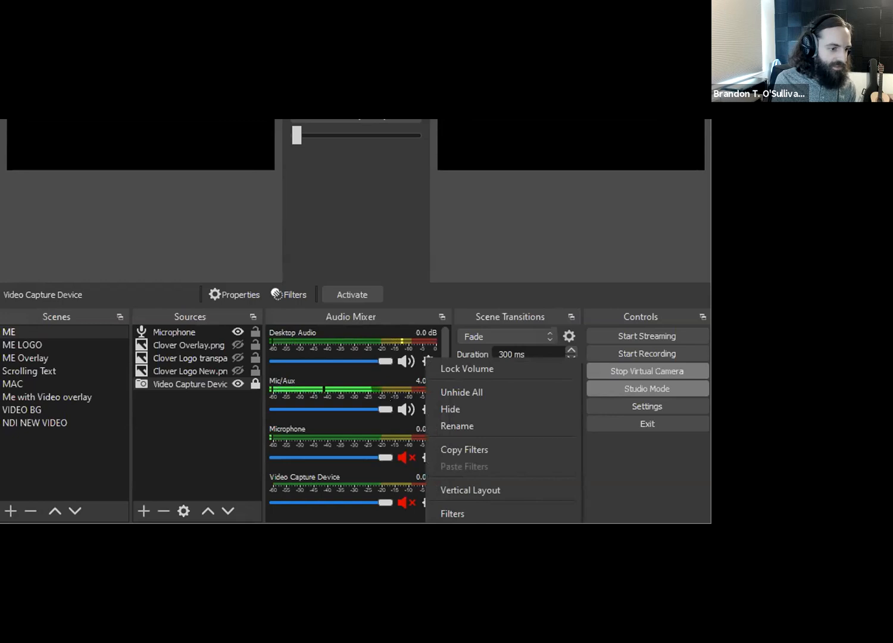
left_click(493, 547)
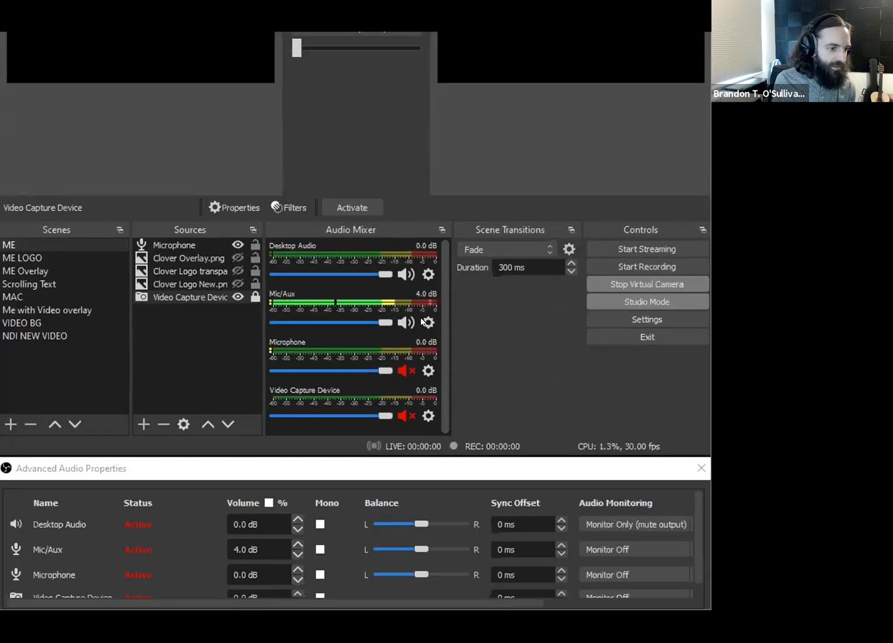
left_click(425, 409)
left_click(478, 508)
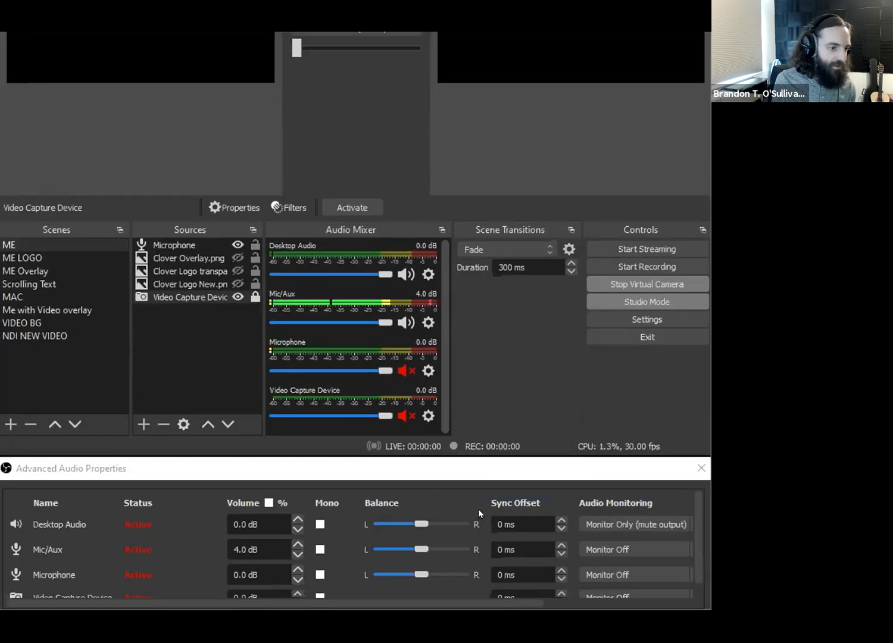
left_click_drag(445, 473, 441, 173)
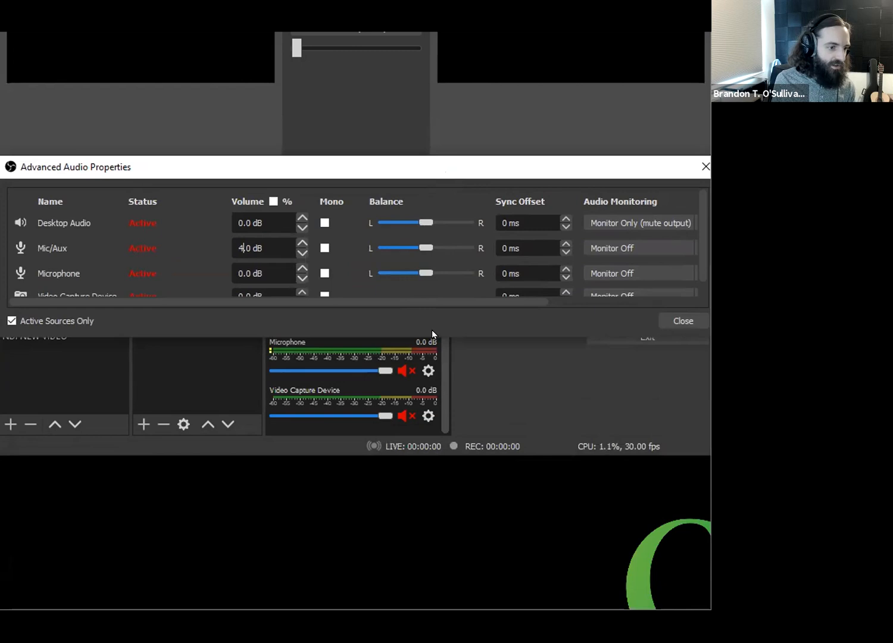
left_click_drag(429, 331, 428, 448)
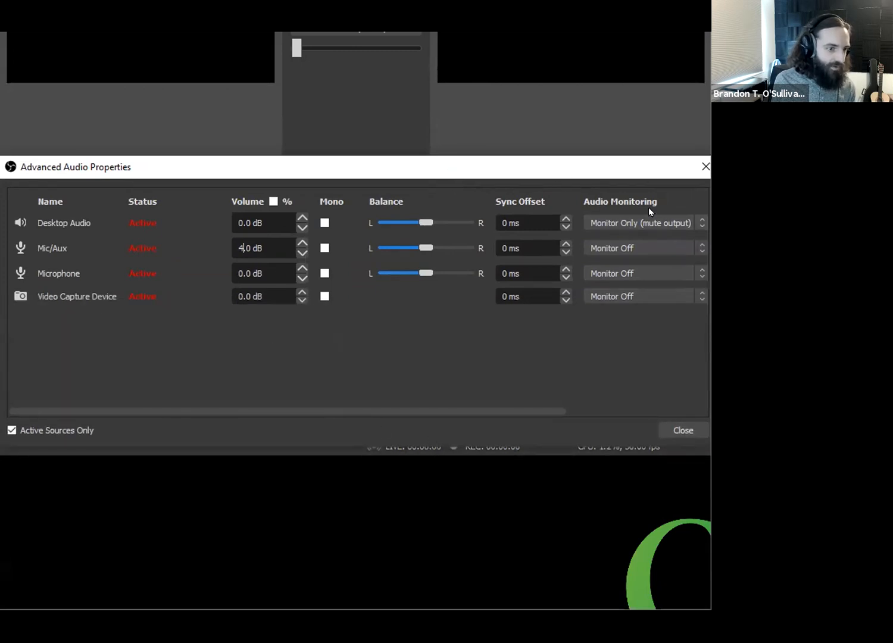
left_click(642, 223)
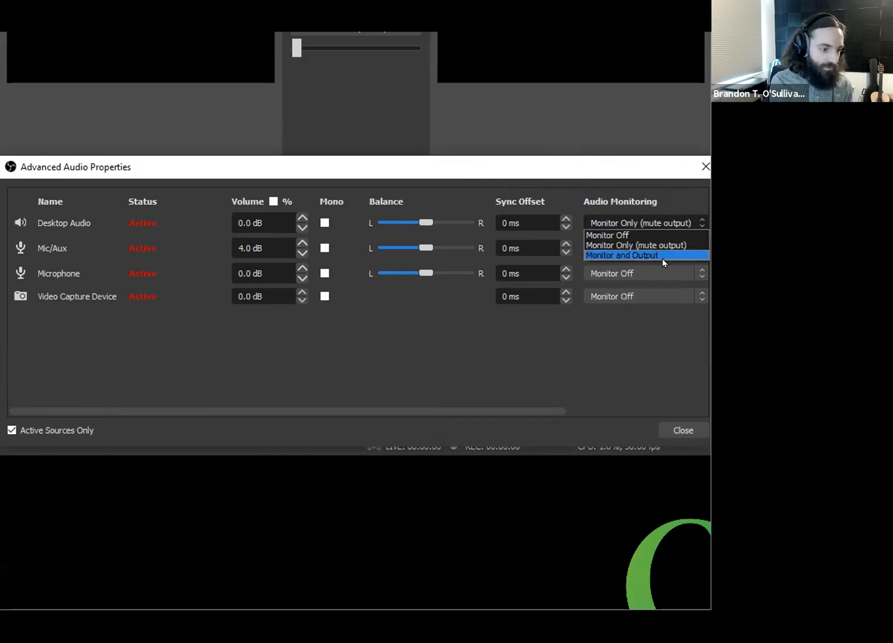
left_click(668, 186)
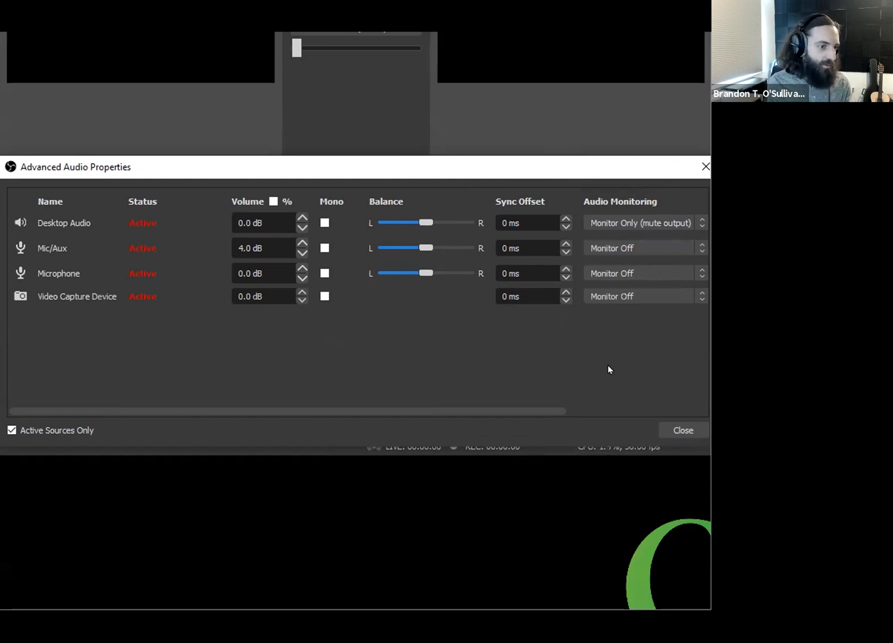
double_click(504, 223)
left_click(504, 224)
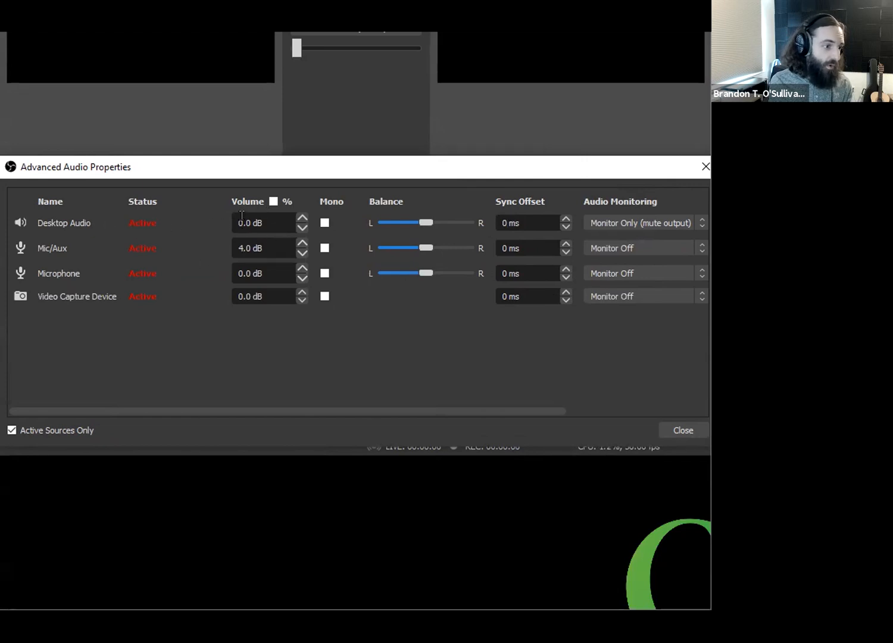
- Place the advanced audio properties window below the mixer and set the Desktop Audio volume to 4 dB
left_click_drag(301, 168, 293, 442)
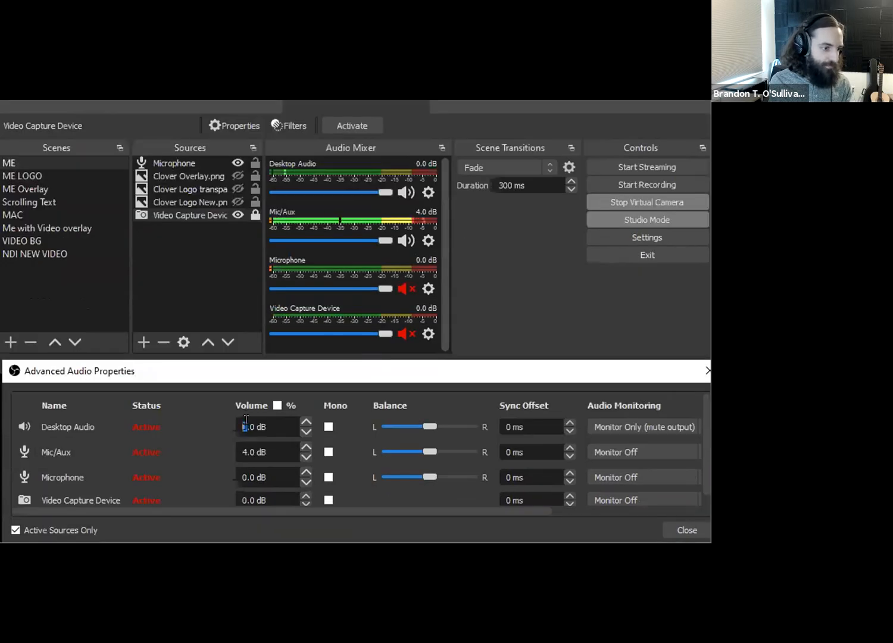
double_click(247, 498)
double_click(240, 422)
type("4")
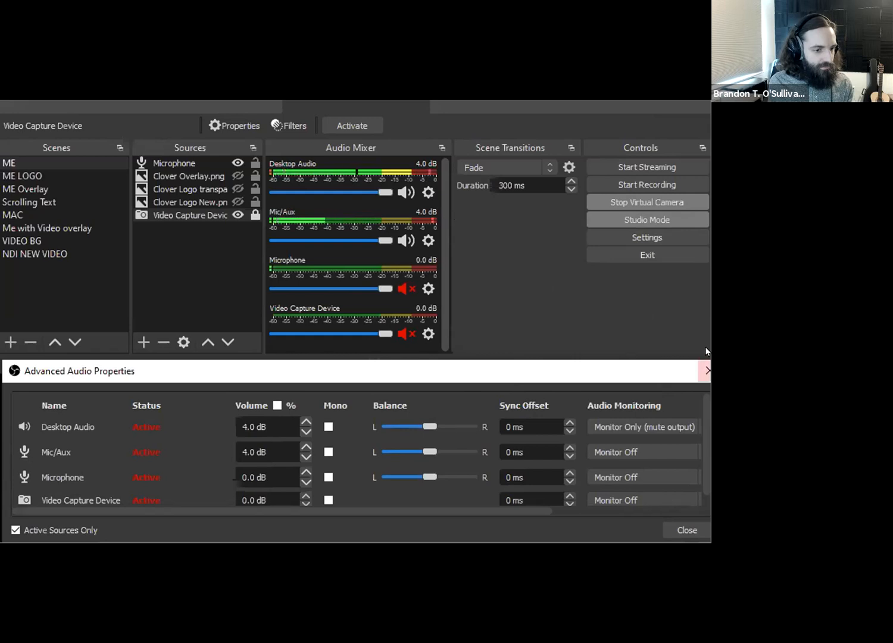
left_click_drag(720, 391, 709, 390)
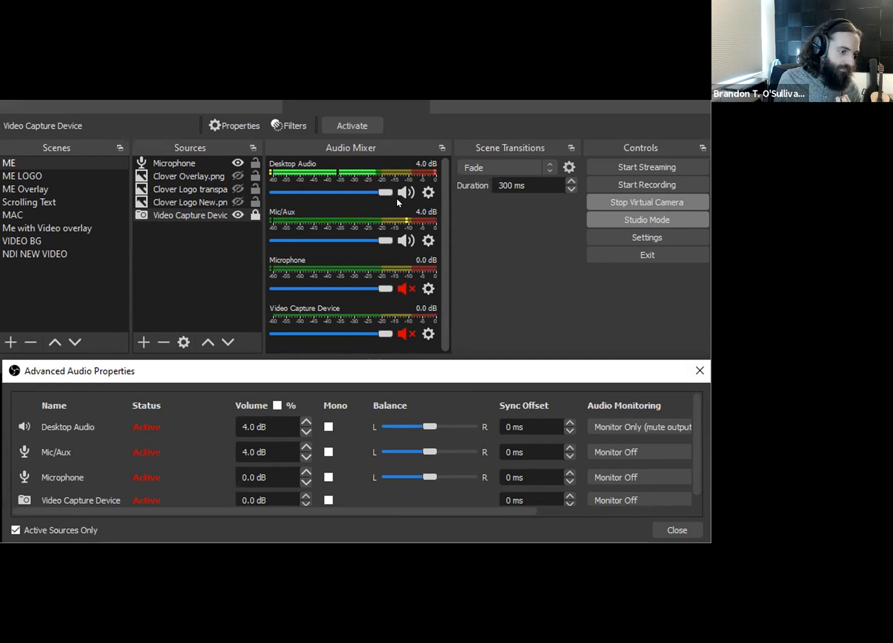
left_click(442, 218)
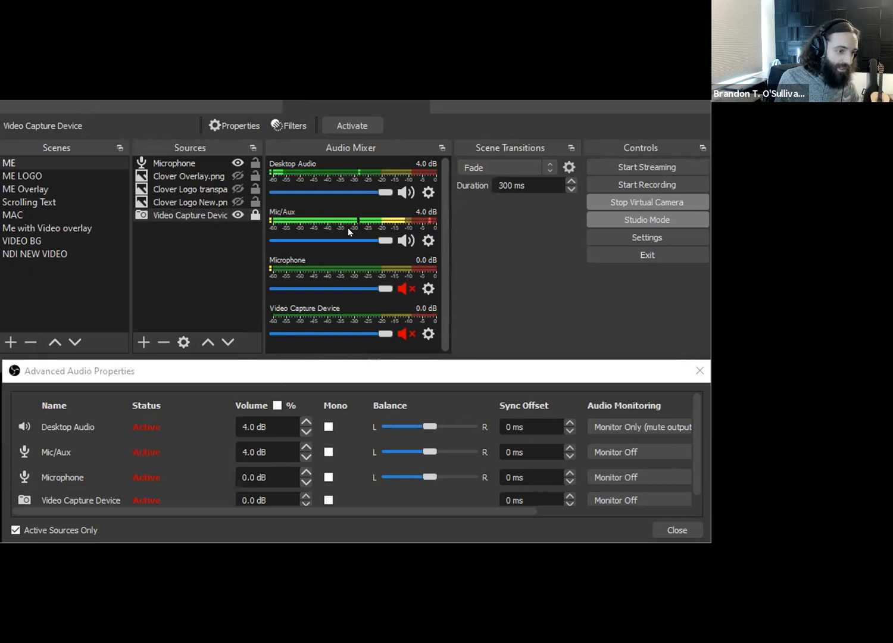
- Set the Desktop Audio volume to 0.5 dB in the advanced audio properties
double_click(246, 424)
key("BackSpace")
type(".5")
key("Return")
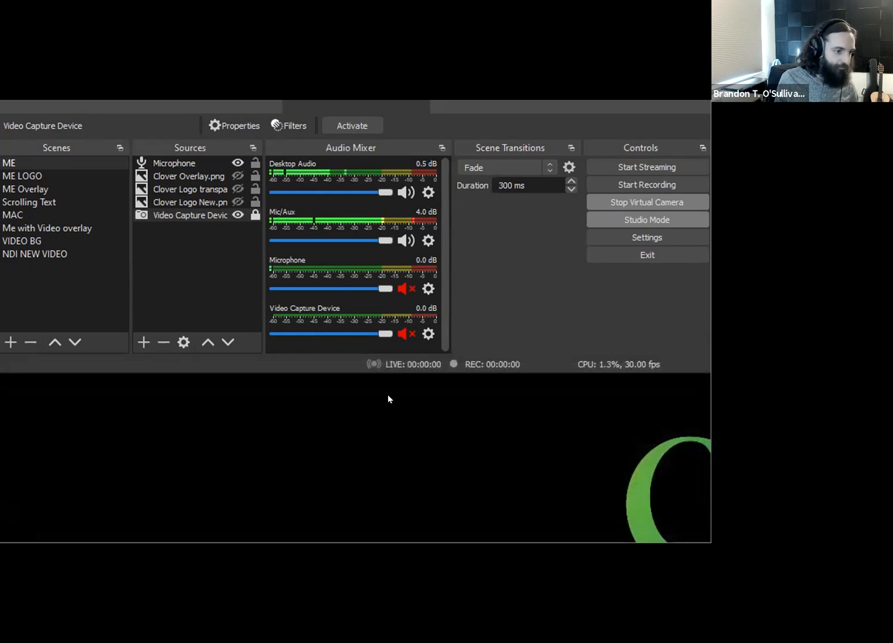
- Reopen the advanced audio properties below the mixer, and reset the Desktop Audio volume to 0 dB with its mixer fader
left_click(428, 191)
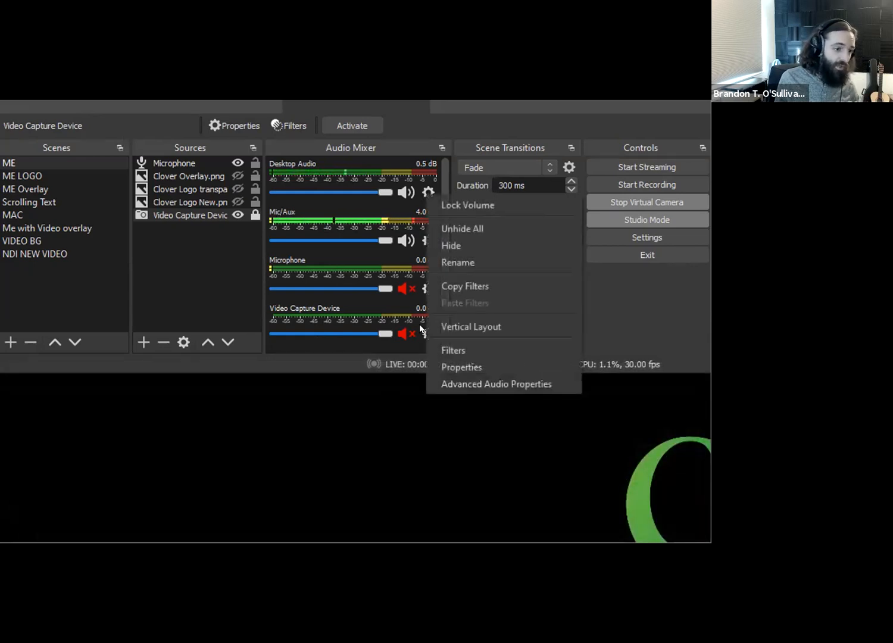
left_click(441, 386)
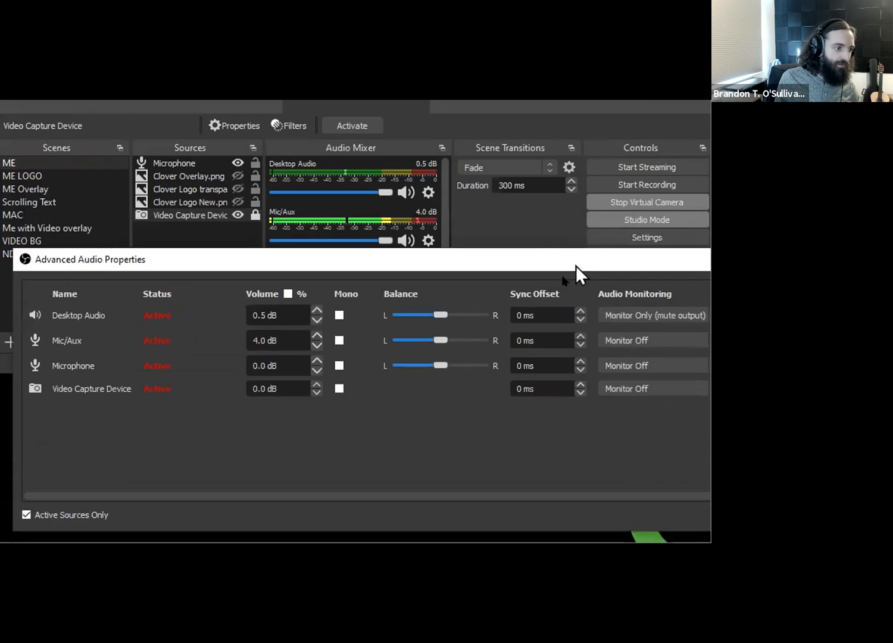
left_click_drag(550, 280, 544, 378)
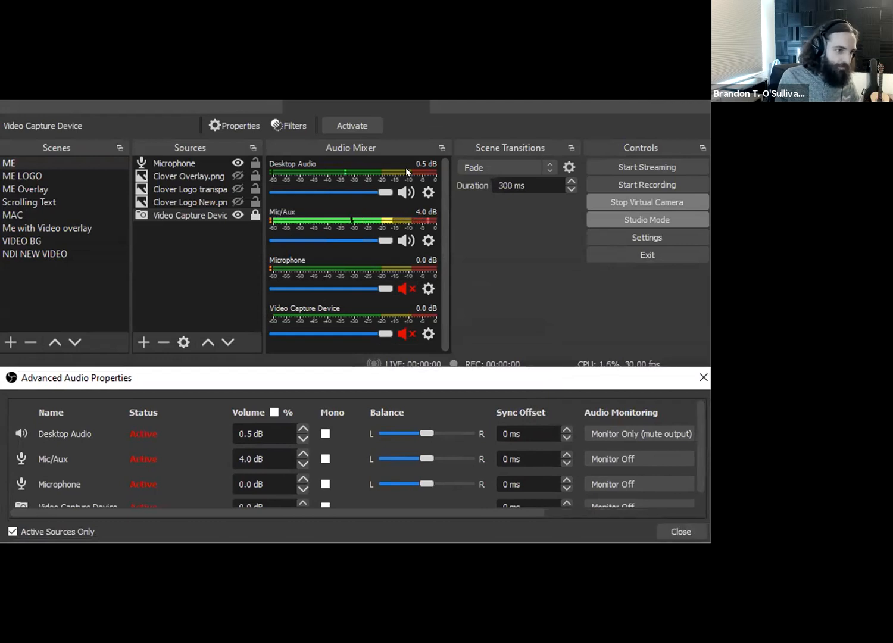
left_click(375, 192)
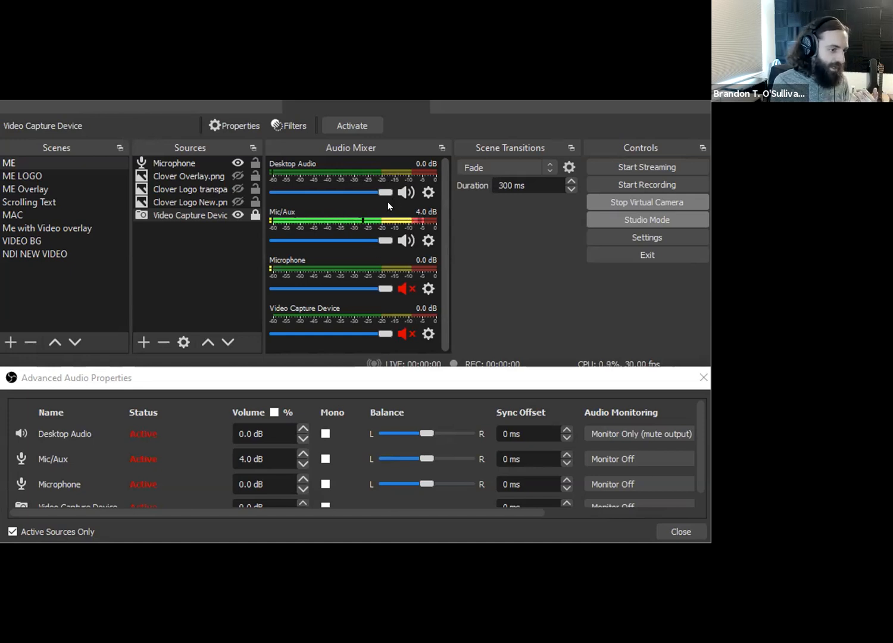
left_click_drag(244, 429, 232, 427)
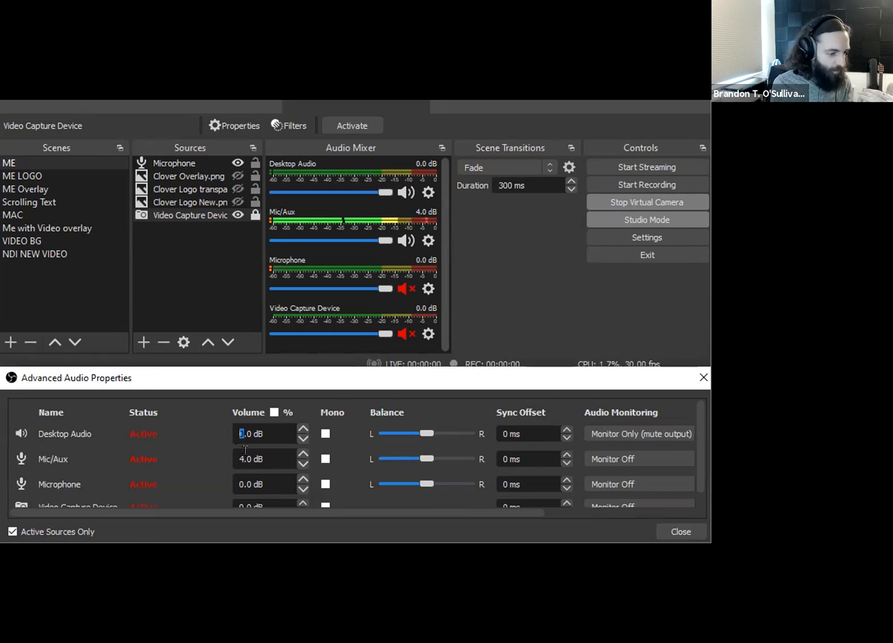
left_click(248, 444)
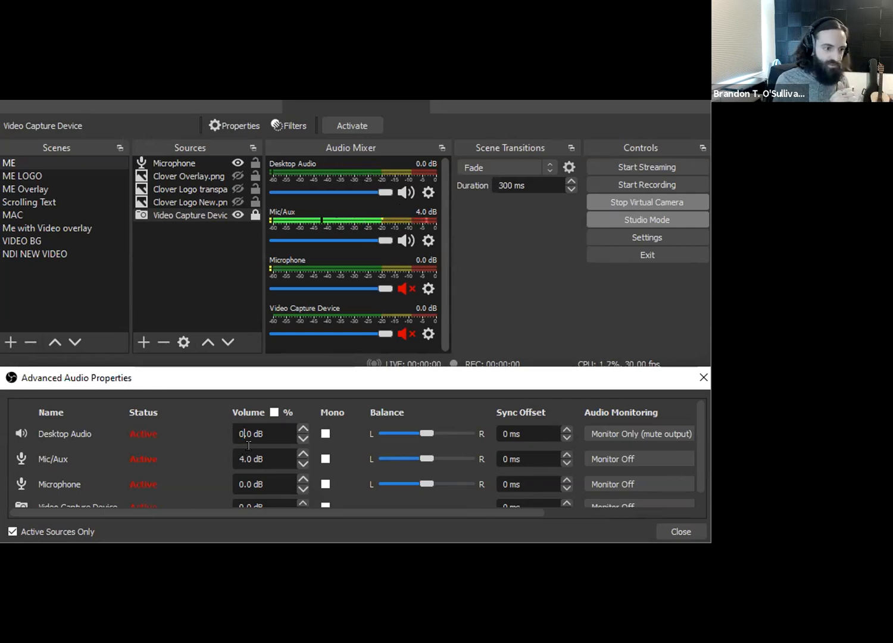